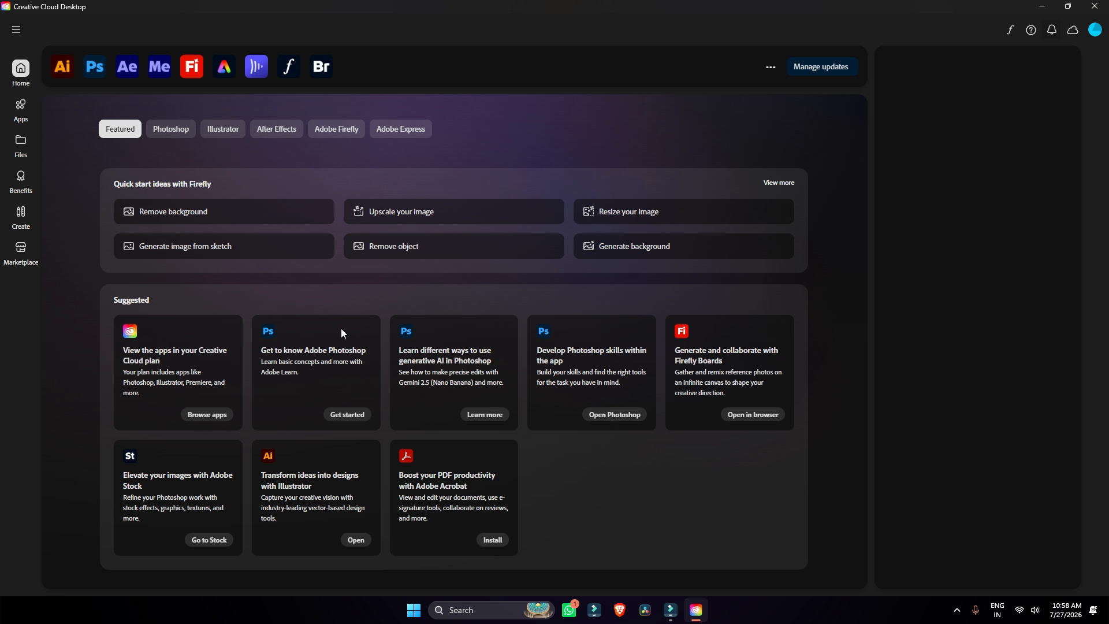
Step: Switch to Photoshop and open the image AdobeStock_179568775 from the Adobe folder
{"action": "left_click", "coordinate": [95, 69]}
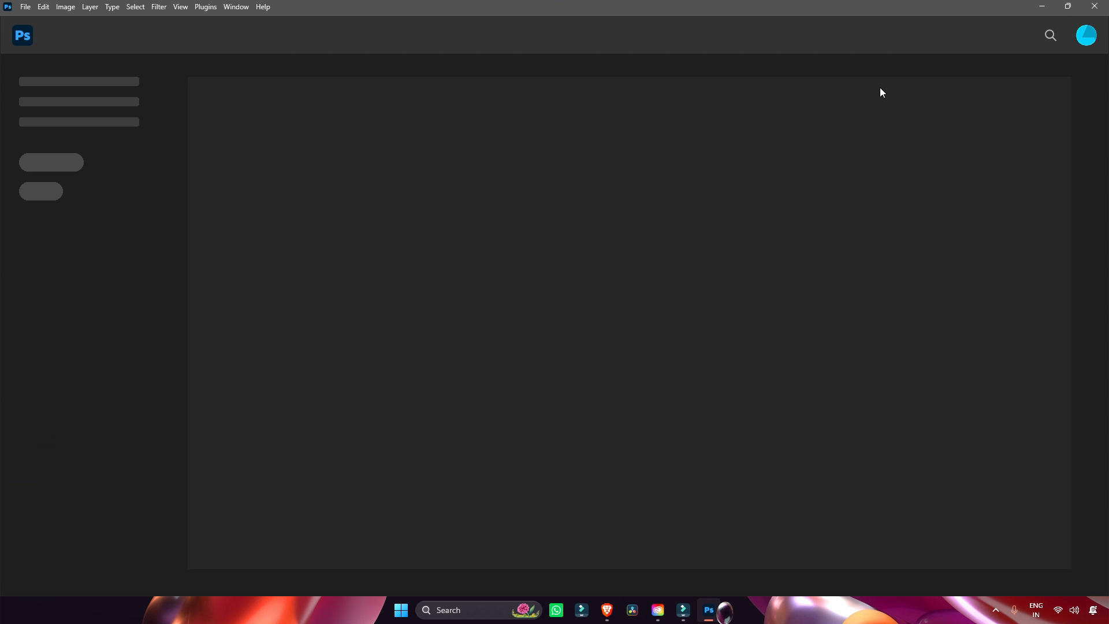
{"action": "left_click", "coordinate": [33, 108]}
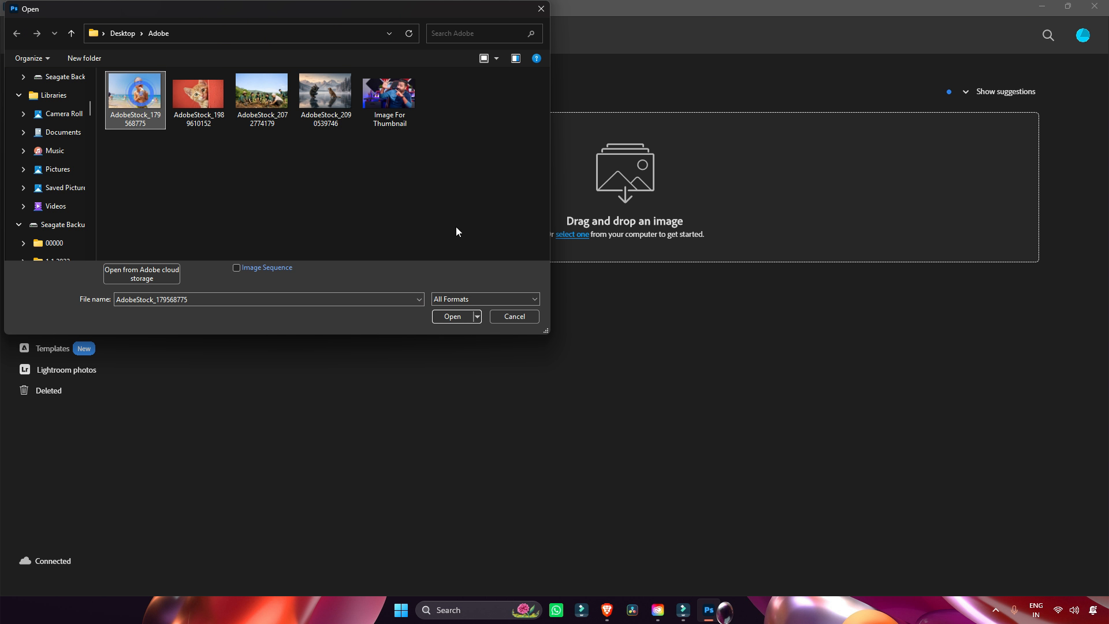
{"action": "left_click", "coordinate": [456, 316]}
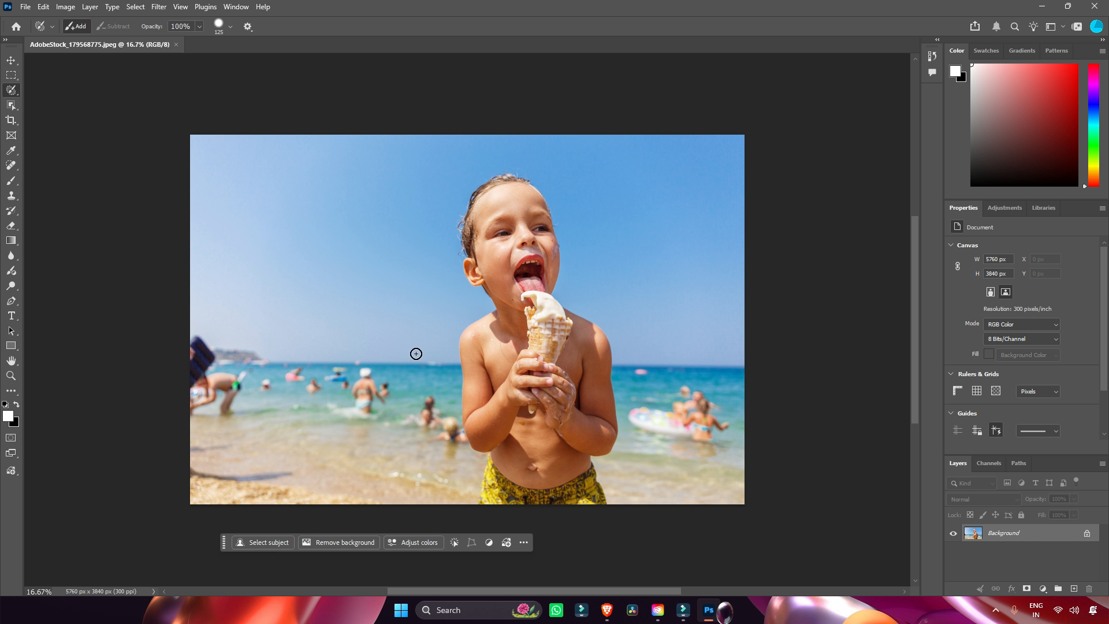
Step: Brush a selection over the people at the photo's left edge and run Generative Fill with the prompt "remove & refill"
{"action": "right_click", "coordinate": [11, 90]}
{"action": "left_click", "coordinate": [58, 92]}
{"action": "mouse_move", "coordinate": [183, 342]}
{"action": "left_mouse_down"}
{"action": "mouse_move", "coordinate": [215, 335]}
{"action": "mouse_move", "coordinate": [242, 387]}
{"action": "mouse_move", "coordinate": [210, 415]}
{"action": "mouse_move", "coordinate": [186, 361]}
{"action": "mouse_move", "coordinate": [192, 337]}
{"action": "left_mouse_up"}
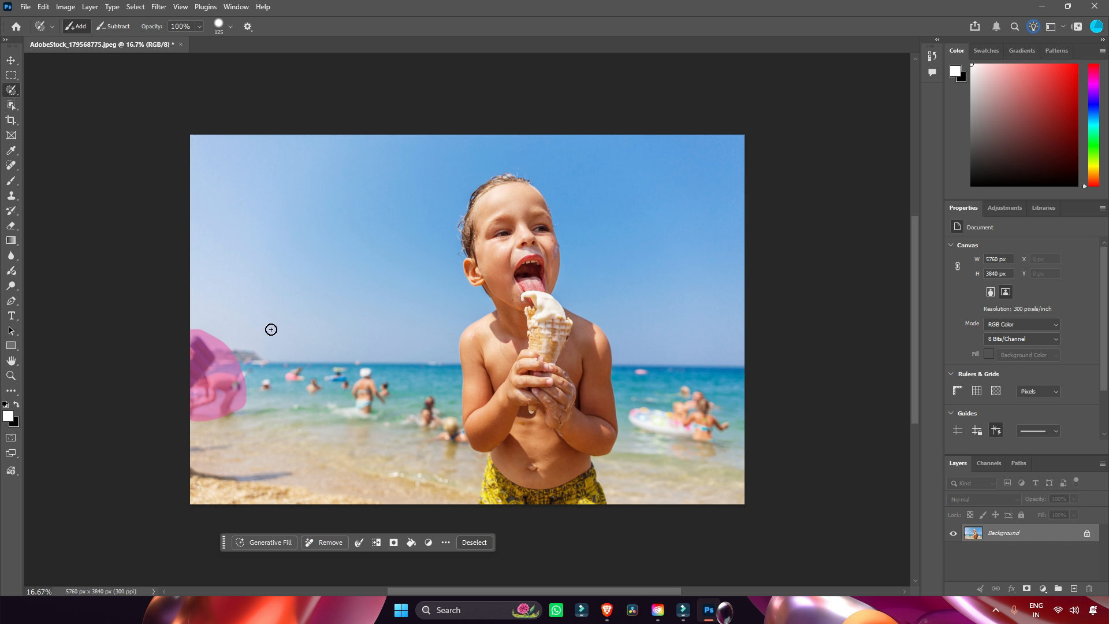
{"action": "left_click", "coordinate": [249, 540]}
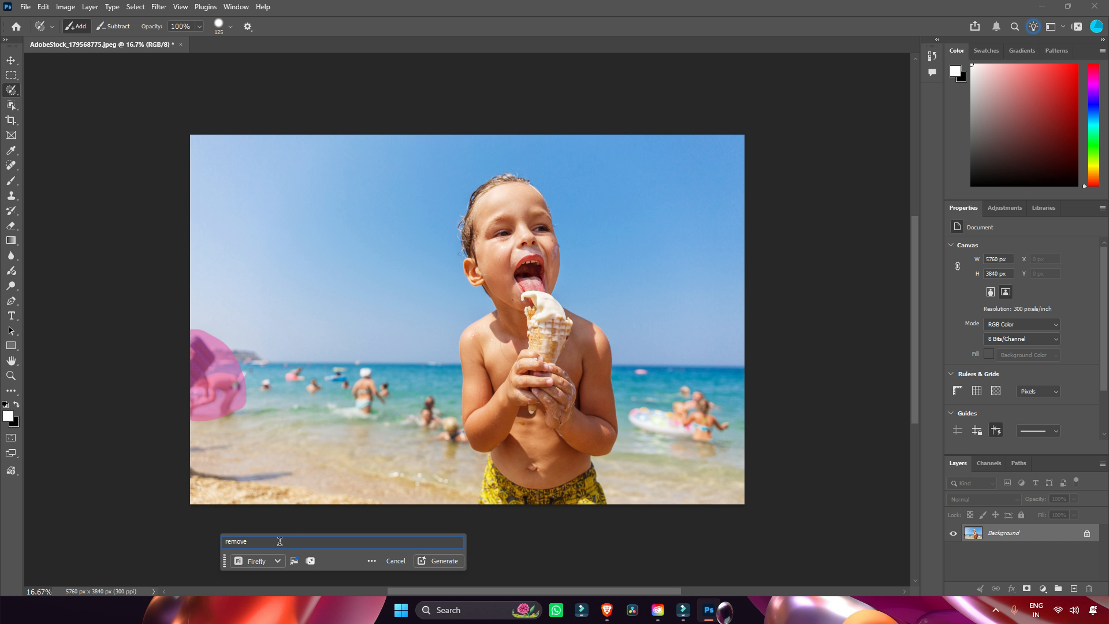
{"action": "type", "text": "remove & refill"}
{"action": "key", "text": "Return"}
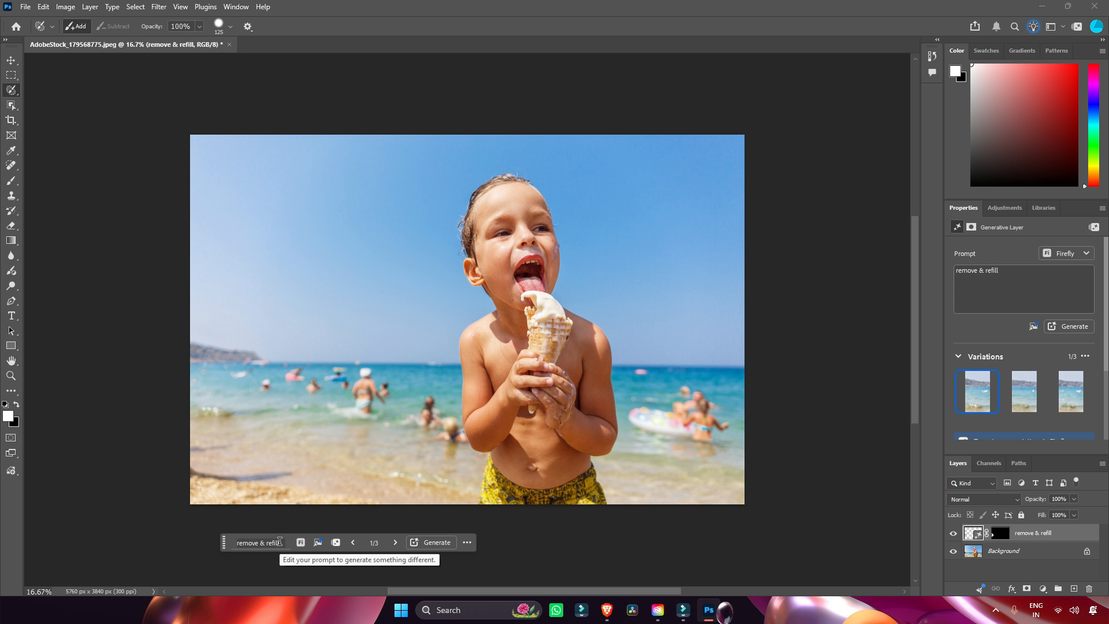
Step: Paint a selection over the boy's ice cream scoop, using a 35 px Selection Brush for its thin upper tip
{"action": "key", "text": "ctrl+plus"}
{"action": "key", "text": "ctrl+plus"}
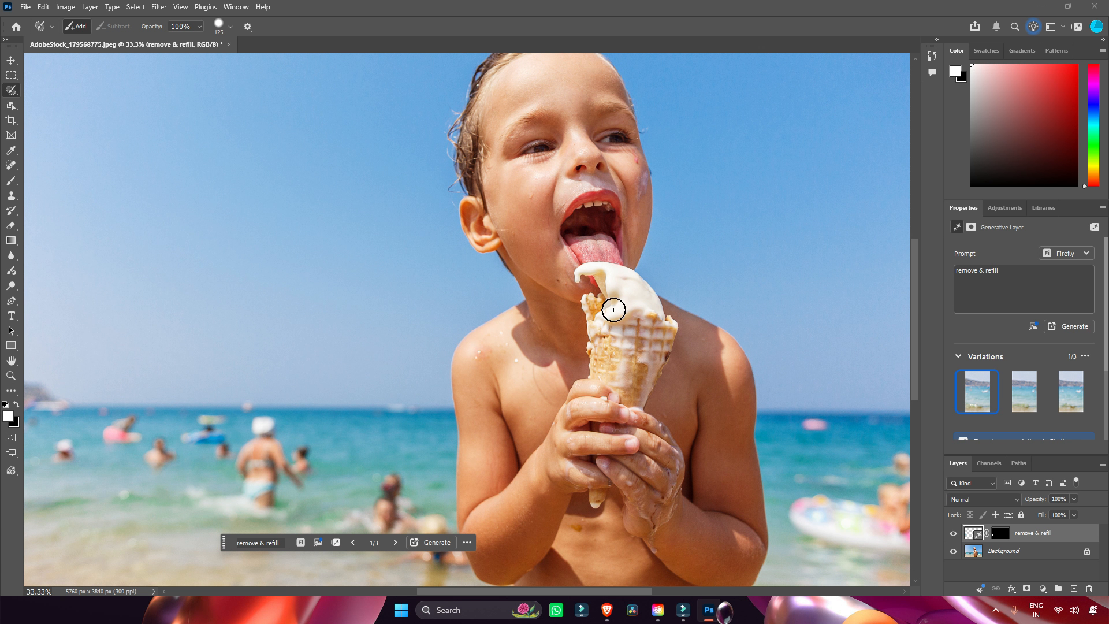
{"action": "mouse_move", "coordinate": [608, 312]}
{"action": "left_mouse_down"}
{"action": "mouse_move", "coordinate": [650, 311]}
{"action": "mouse_move", "coordinate": [605, 276]}
{"action": "left_mouse_up"}
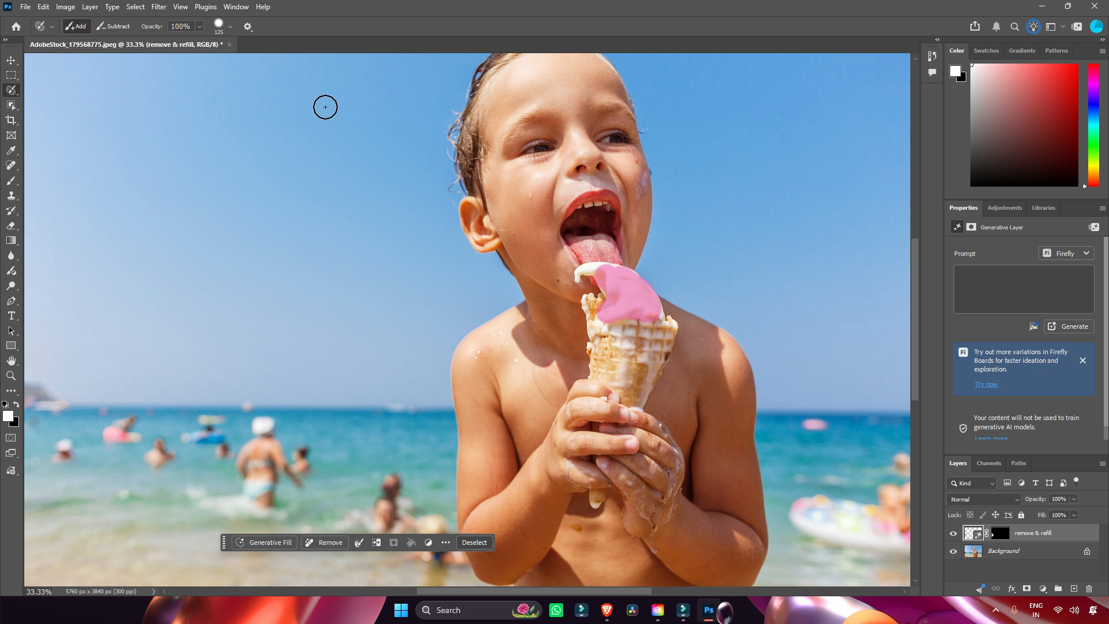
{"action": "left_click", "coordinate": [230, 26]}
{"action": "left_click_drag", "start_coordinate": [234, 66], "coordinate": [216, 65]}
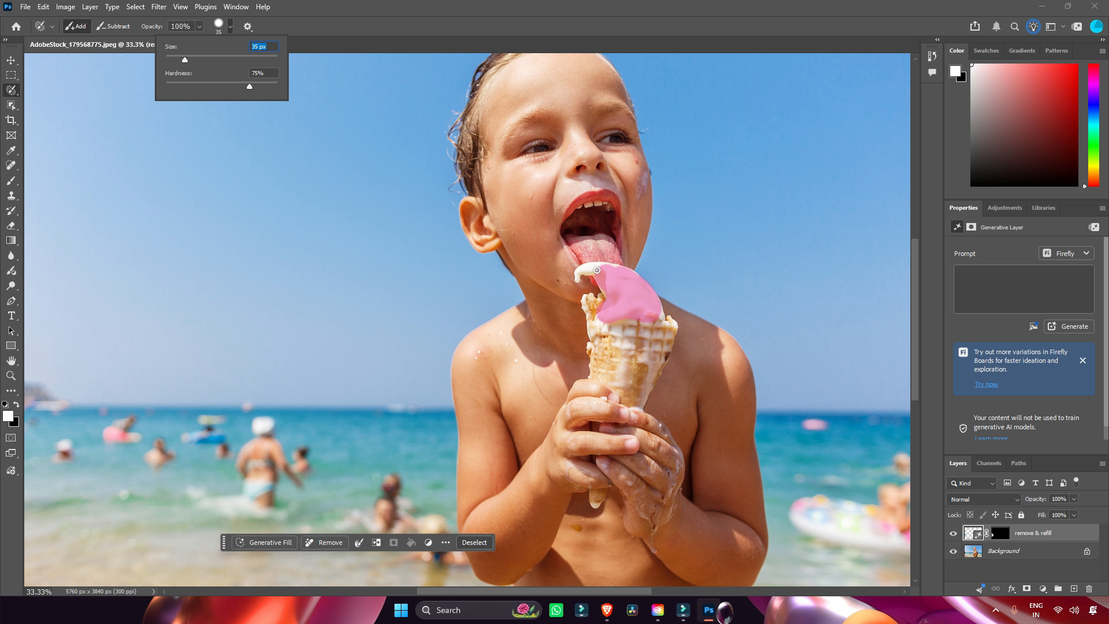
{"action": "left_click", "coordinate": [597, 270]}
{"action": "mouse_move", "coordinate": [597, 270]}
{"action": "left_mouse_down"}
{"action": "mouse_move", "coordinate": [588, 266]}
{"action": "mouse_move", "coordinate": [597, 267]}
{"action": "left_mouse_up"}
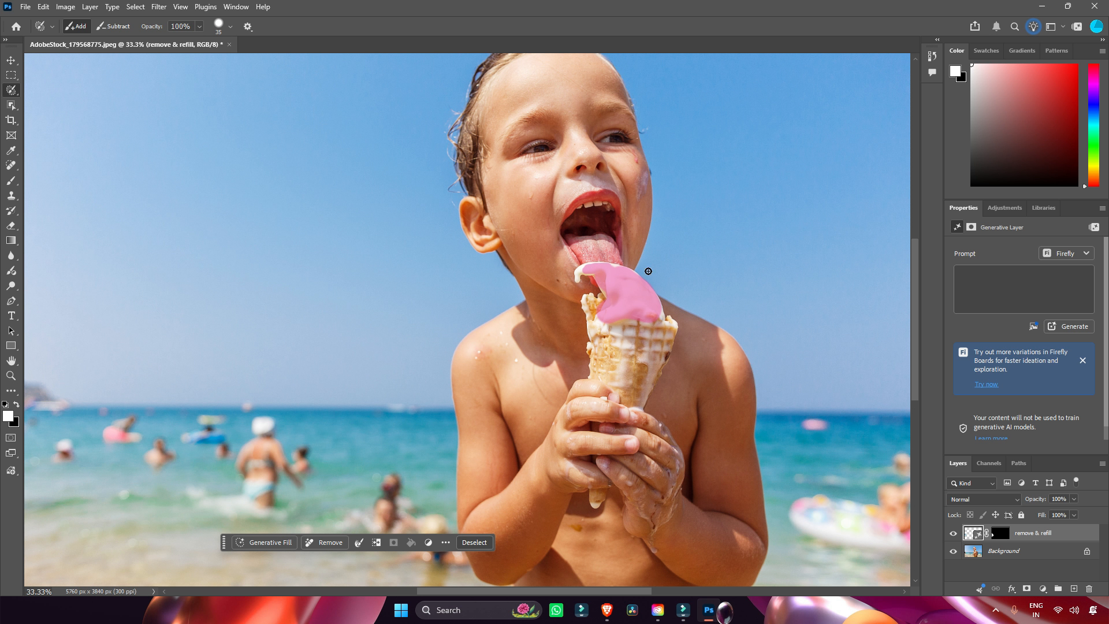
Step: Run Generative Fill on the scoop with the prompt "nuts & sprinkles" and choose the third variation
{"action": "left_click", "coordinate": [264, 543]}
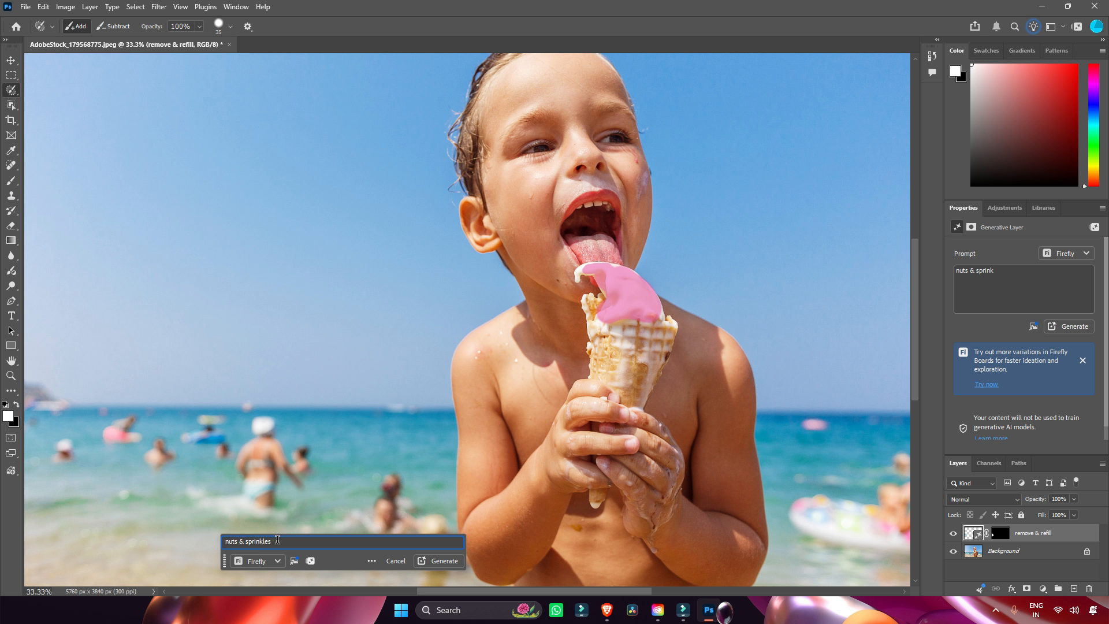
{"action": "left_click", "coordinate": [439, 560]}
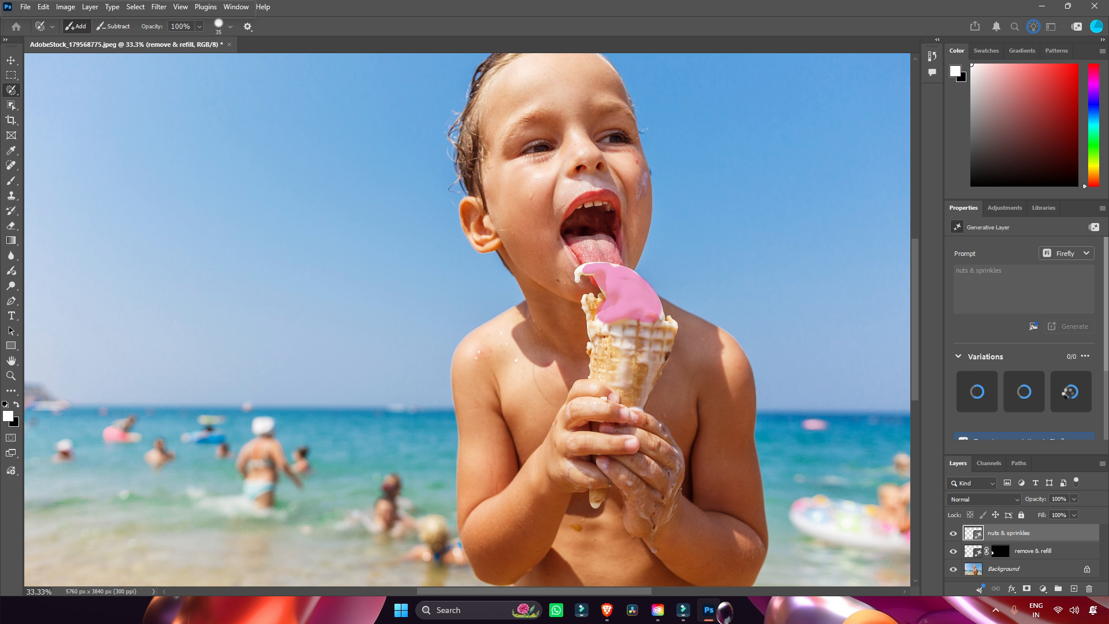
{"action": "mouse_move", "coordinate": [1056, 401]}
{"action": "mouse_move", "coordinate": [974, 400]}
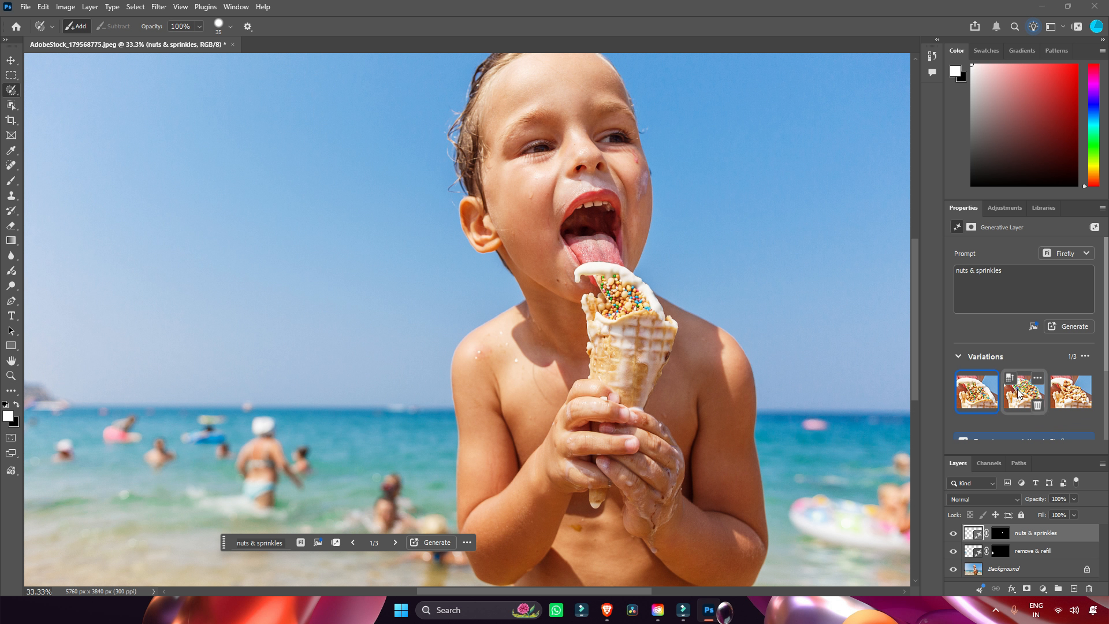
{"action": "left_click", "coordinate": [1018, 392]}
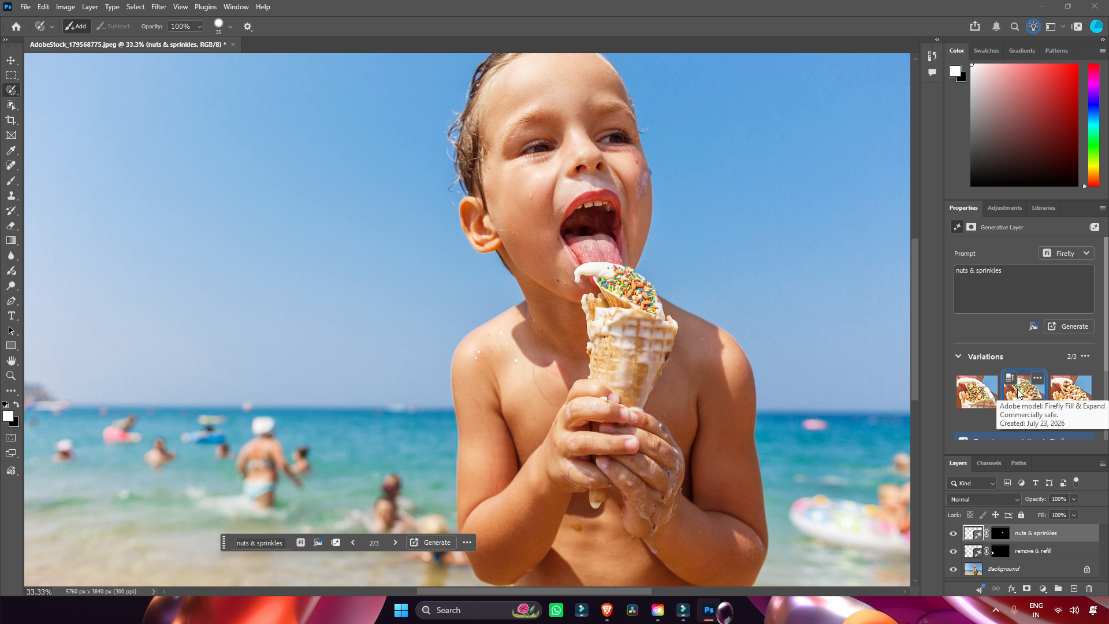
{"action": "left_click", "coordinate": [1059, 395]}
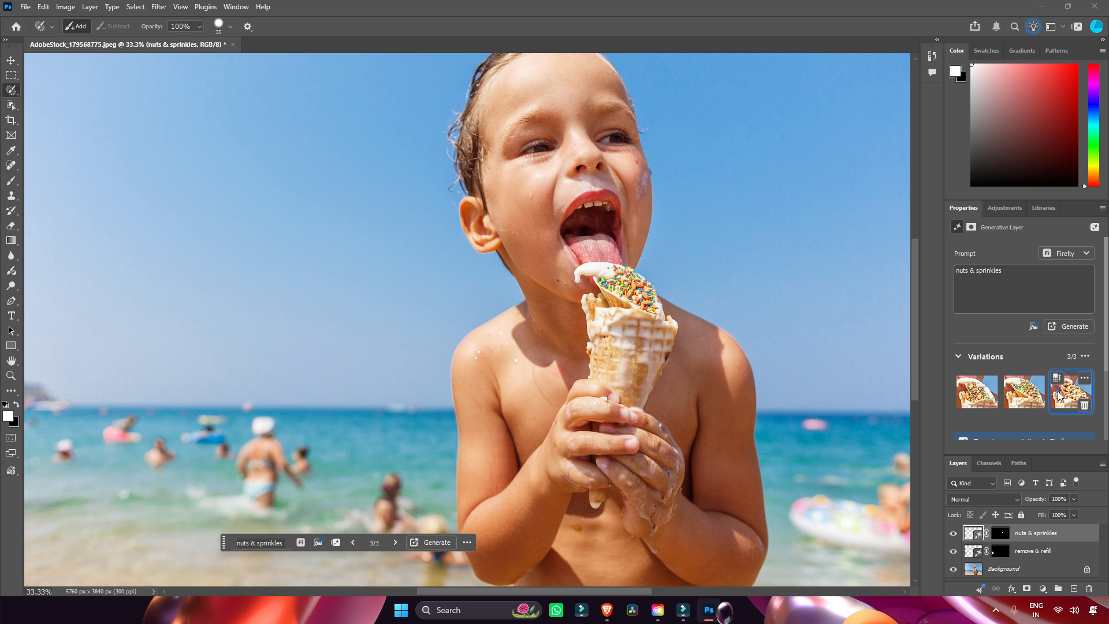
Step: Hide the "nuts & sprinkles" and "remove & refill" layers and select the Background layer
{"action": "key", "text": "ctrl+0"}
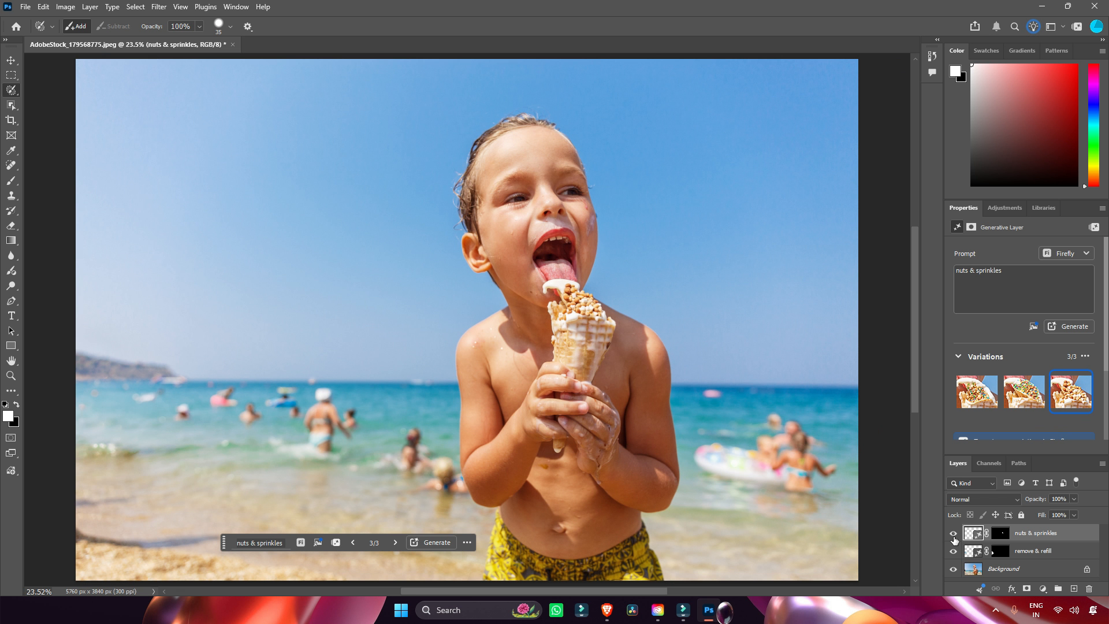
{"action": "left_click", "coordinate": [953, 533]}
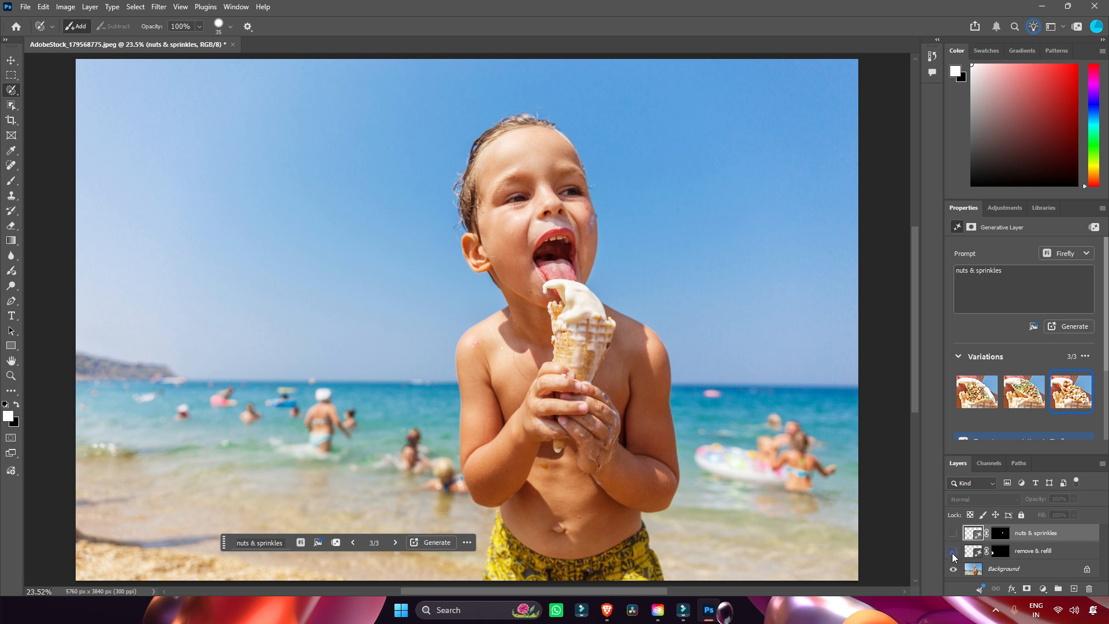
{"action": "left_click", "coordinate": [953, 552]}
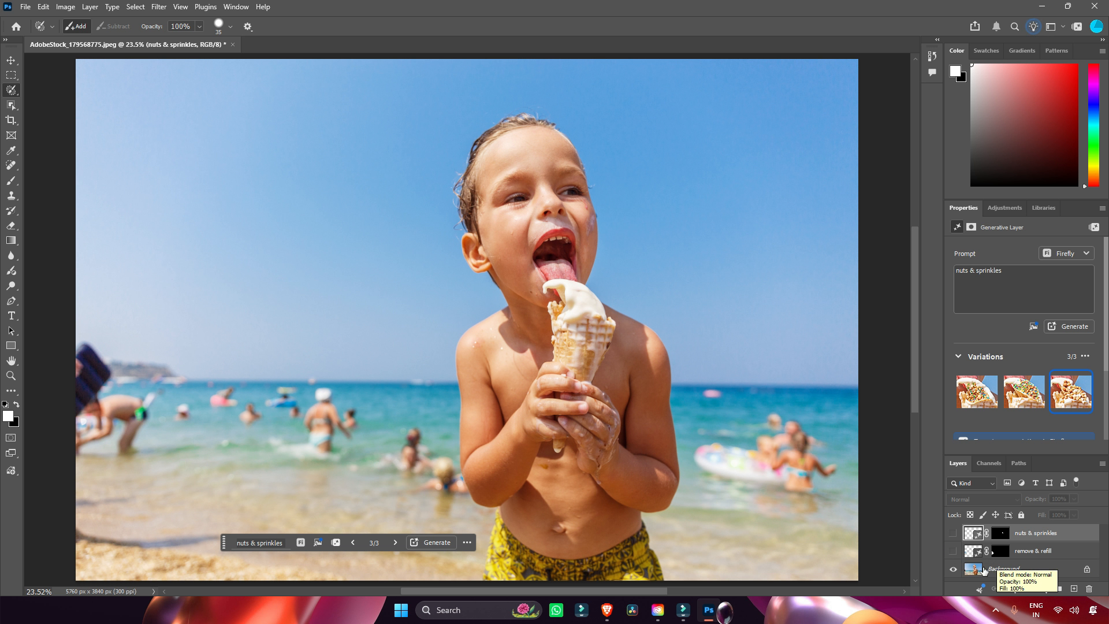
{"action": "left_click", "coordinate": [976, 569]}
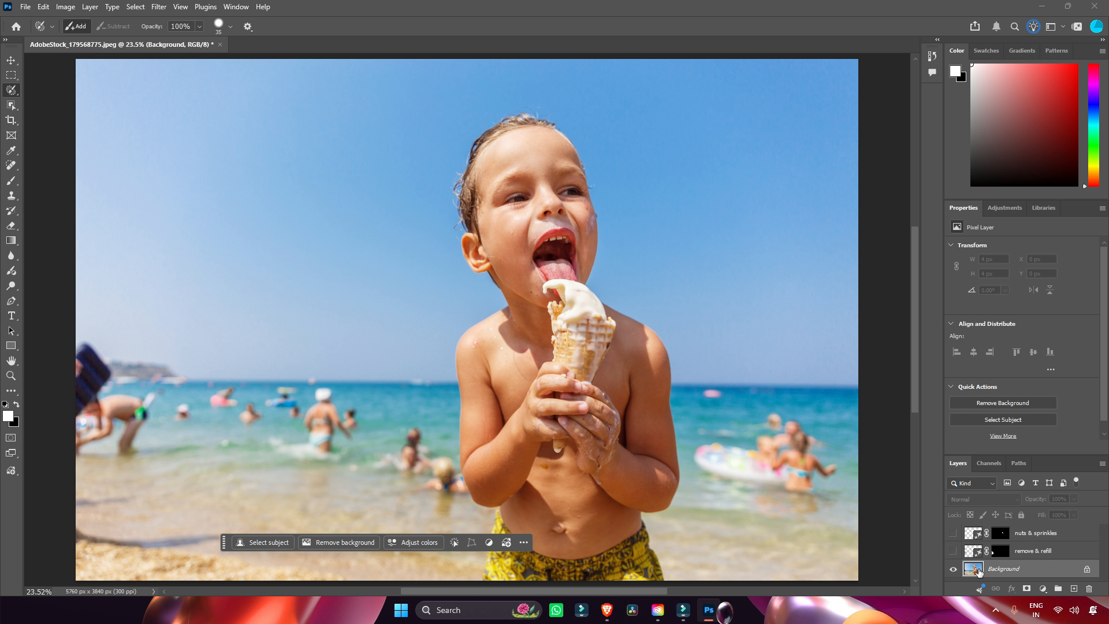
Step: Select the boy with Select Subject and invert the selection to cover the background around him
{"action": "key", "text": "ctrl+minus"}
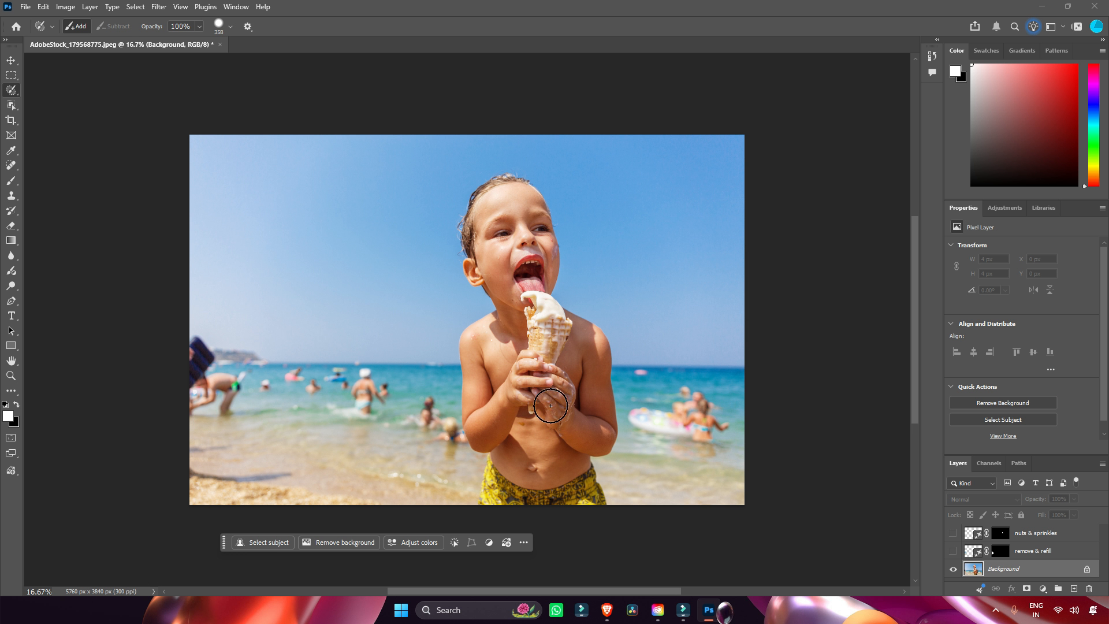
{"action": "left_click", "coordinate": [264, 543]}
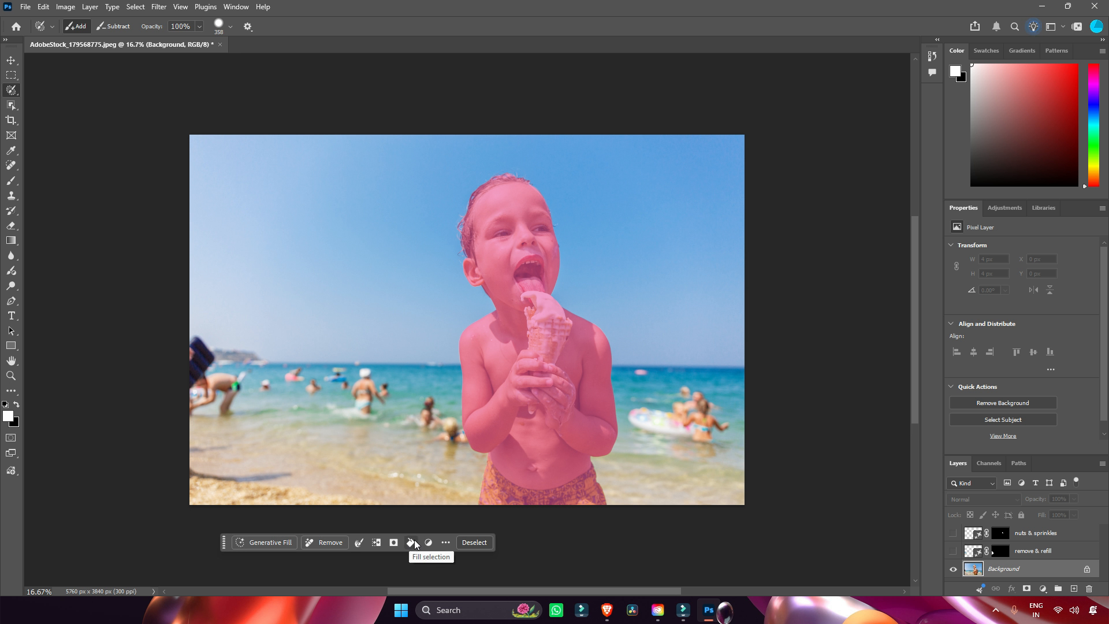
{"action": "left_click", "coordinate": [377, 545]}
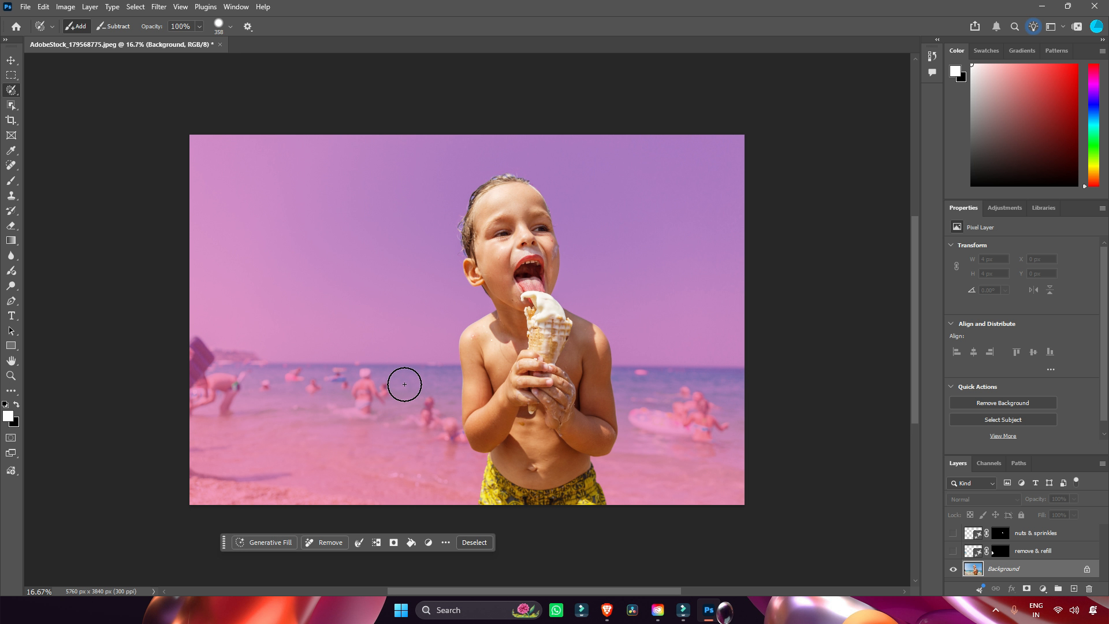
Step: Subtract the sea and beach from the selection with the Selection Brush enlarged to 700 px, keeping only the sky
{"action": "left_click", "coordinate": [115, 26]}
{"action": "key", "text": "x"}
{"action": "mouse_move", "coordinate": [195, 356]}
{"action": "left_mouse_down"}
{"action": "mouse_move", "coordinate": [281, 382]}
{"action": "mouse_move", "coordinate": [738, 384]}
{"action": "mouse_move", "coordinate": [776, 444]}
{"action": "mouse_move", "coordinate": [572, 507]}
{"action": "mouse_move", "coordinate": [197, 504]}
{"action": "mouse_move", "coordinate": [193, 416]}
{"action": "mouse_move", "coordinate": [210, 411]}
{"action": "mouse_move", "coordinate": [499, 426]}
{"action": "mouse_move", "coordinate": [723, 423]}
{"action": "mouse_move", "coordinate": [391, 473]}
{"action": "mouse_move", "coordinate": [192, 471]}
{"action": "left_mouse_up"}
{"action": "key", "text": "]"}
{"action": "key", "text": "]"}
{"action": "key", "text": "]"}
{"action": "key", "text": "]"}
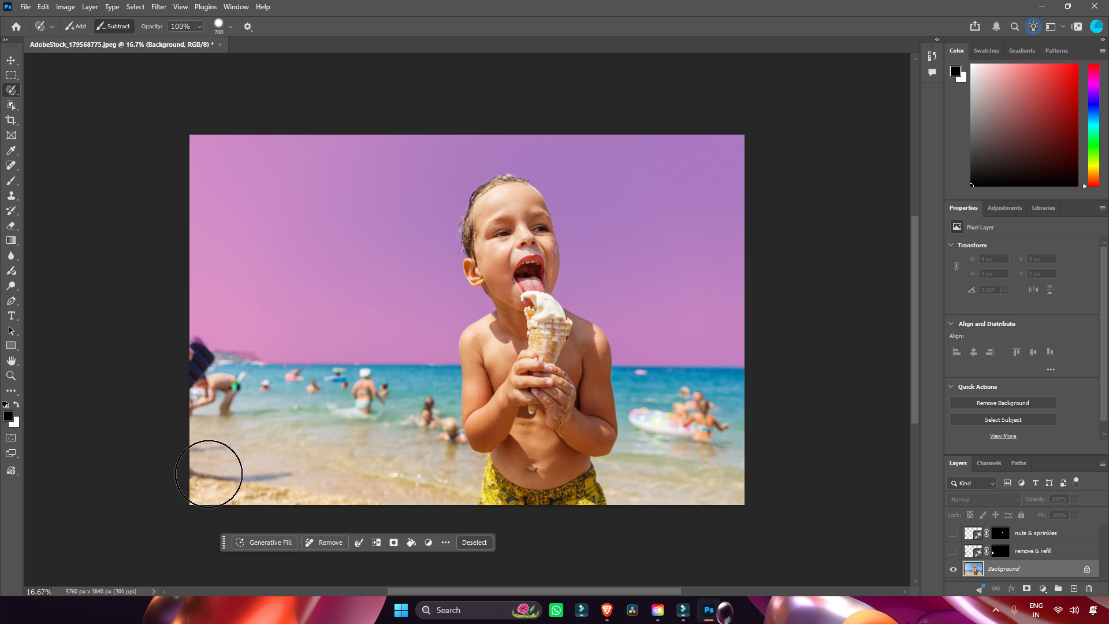
Step: Generate a sky fill with the prompt "make the sky more vibrant blue with a slight greenish tint" and choose the second variation
{"action": "left_click", "coordinate": [256, 542]}
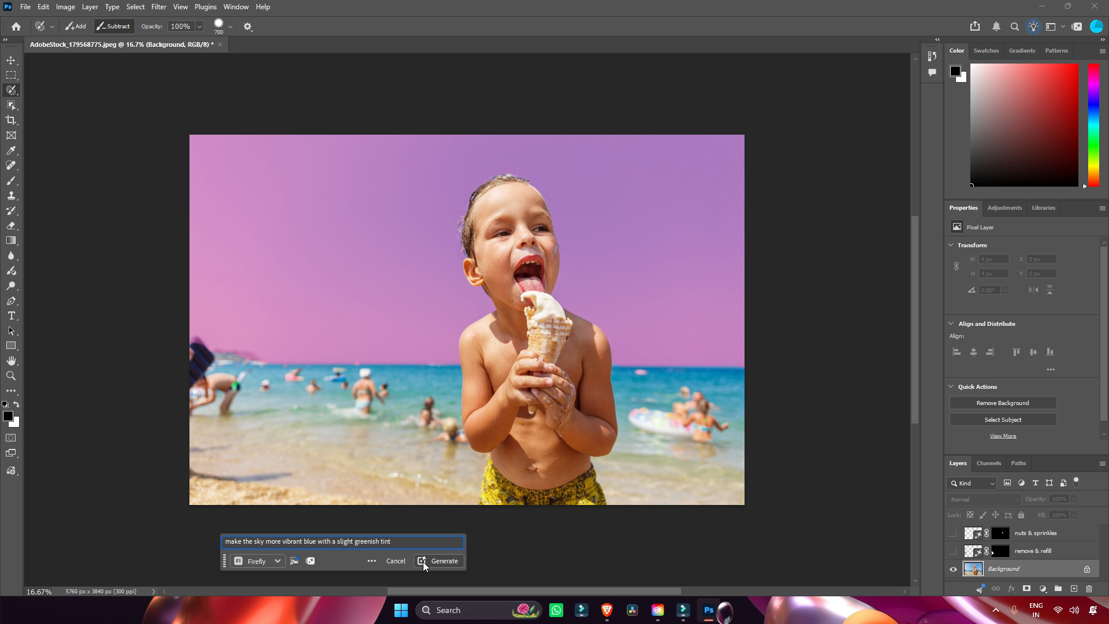
{"action": "left_click", "coordinate": [444, 561]}
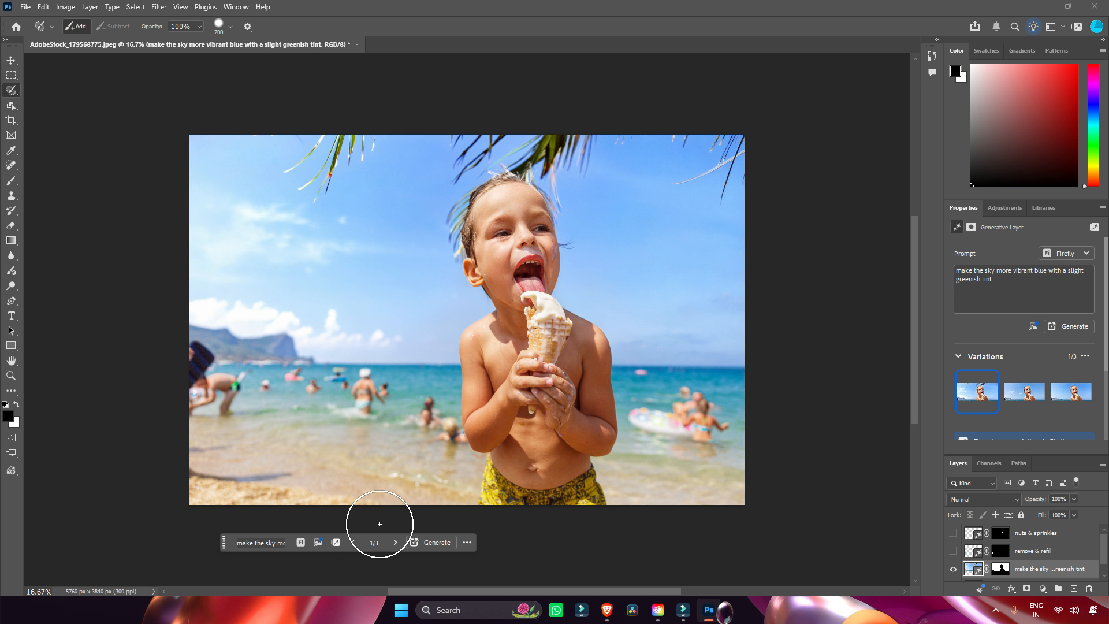
{"action": "left_click", "coordinate": [1010, 403]}
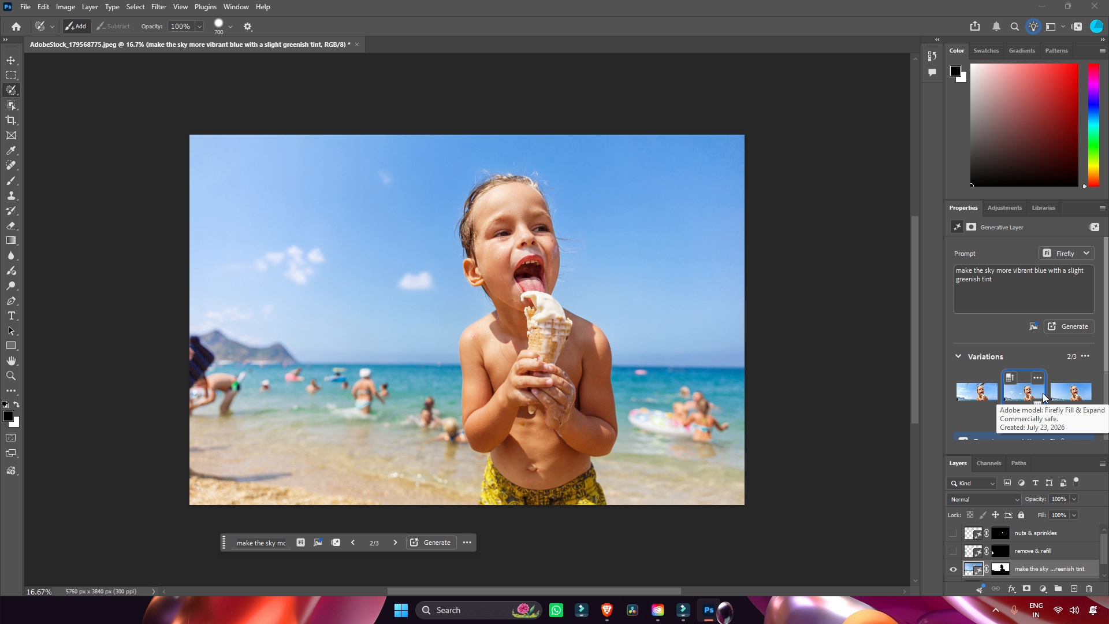
Step: Show the generated variations as large thumbnails and widen the properties area so three fit in a row
{"action": "left_click", "coordinate": [1085, 356]}
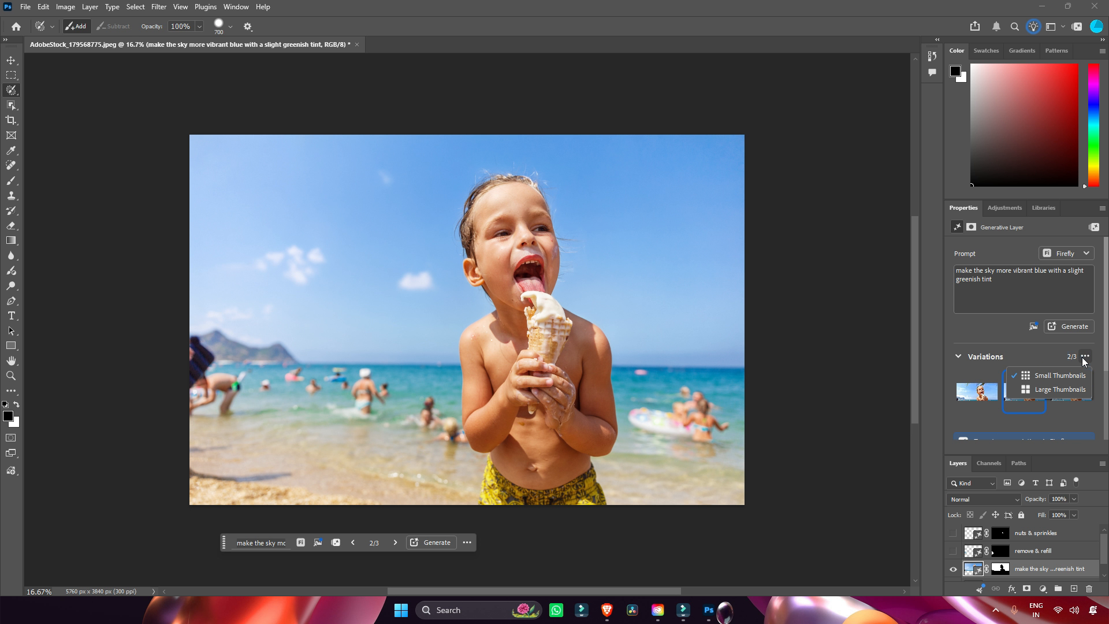
{"action": "left_click", "coordinate": [1060, 389]}
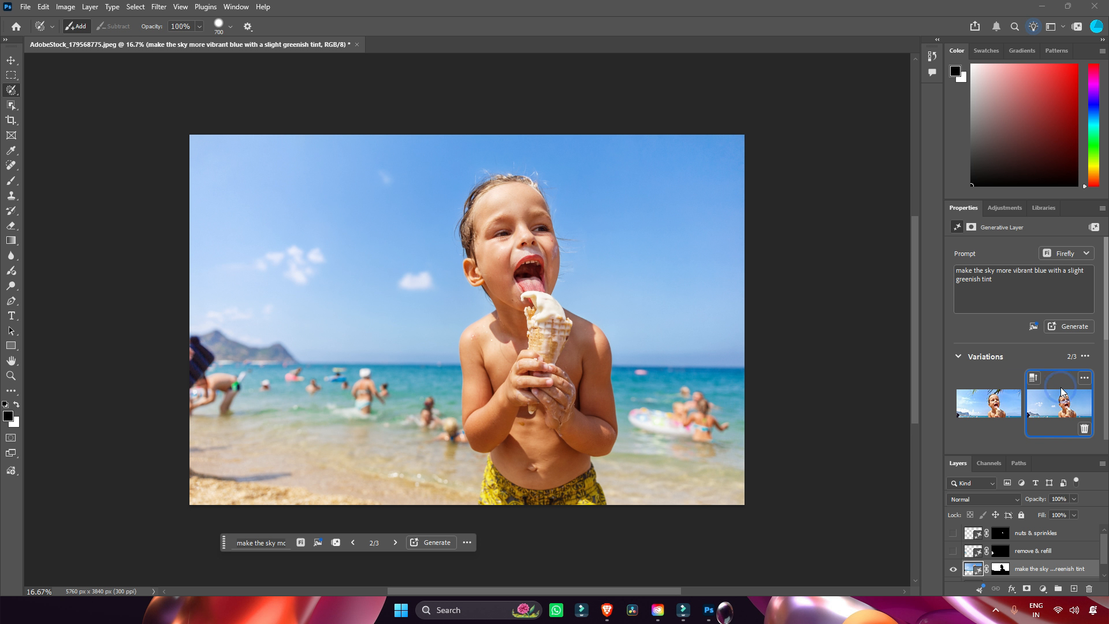
{"action": "left_click_drag", "start_coordinate": [942, 447], "coordinate": [836, 447]}
Step: Replace the sky layer's prompt with "clouds & thunders", generate new variations, and choose the second and then the third
{"action": "left_click", "coordinate": [935, 286]}
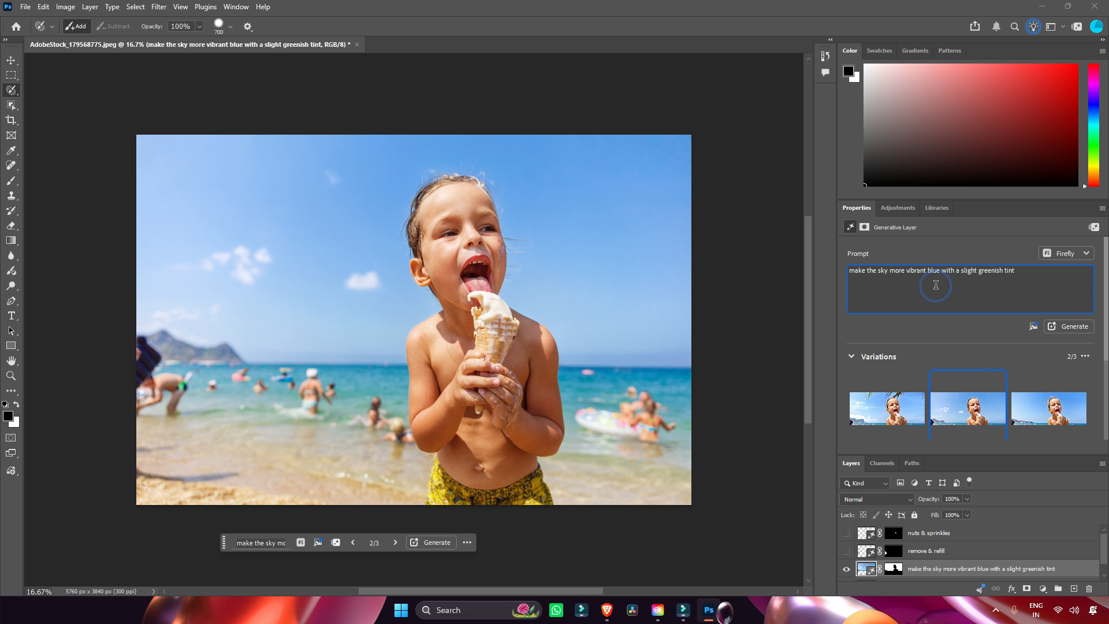
{"action": "key", "text": "ctrl+a"}
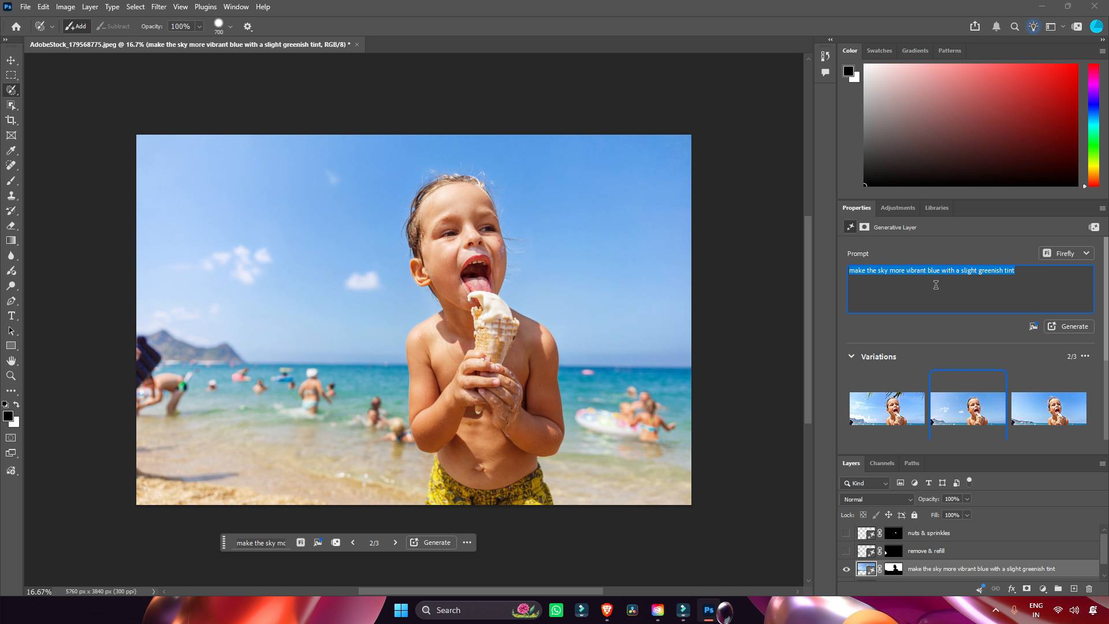
{"action": "type", "text": "clouds"}
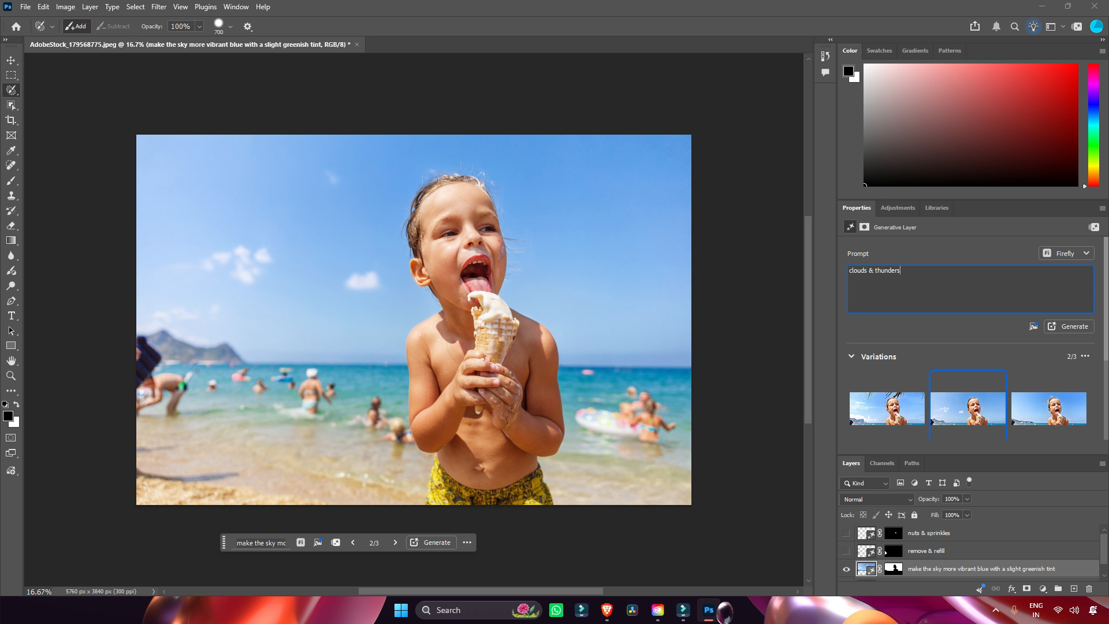
{"action": "type", "text": " & thunders"}
{"action": "left_click", "coordinate": [1085, 328]}
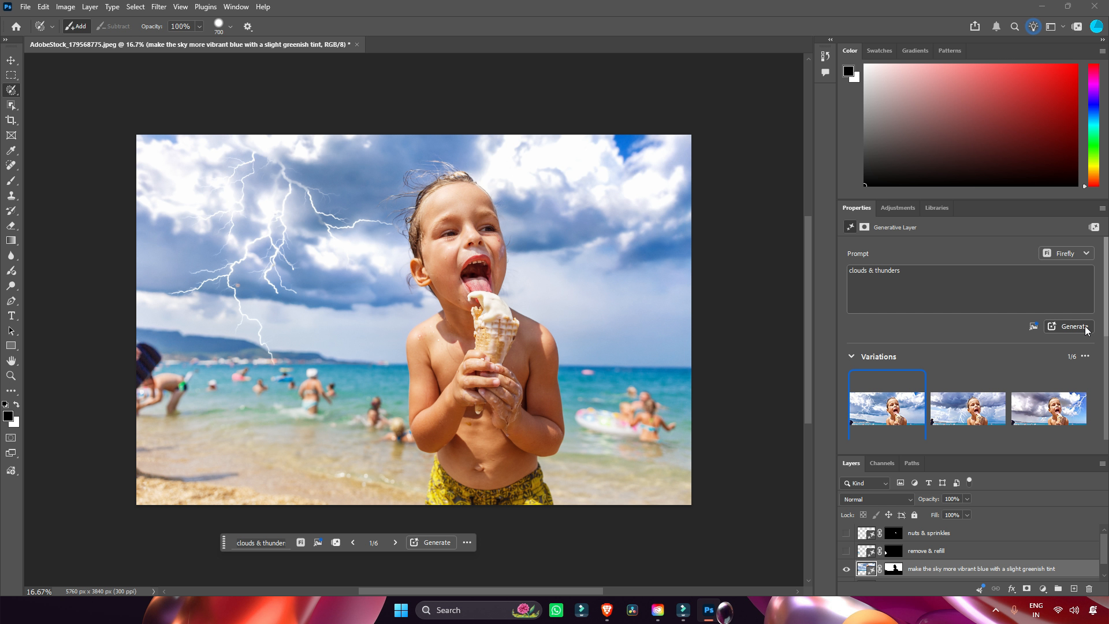
{"action": "left_click", "coordinate": [988, 411]}
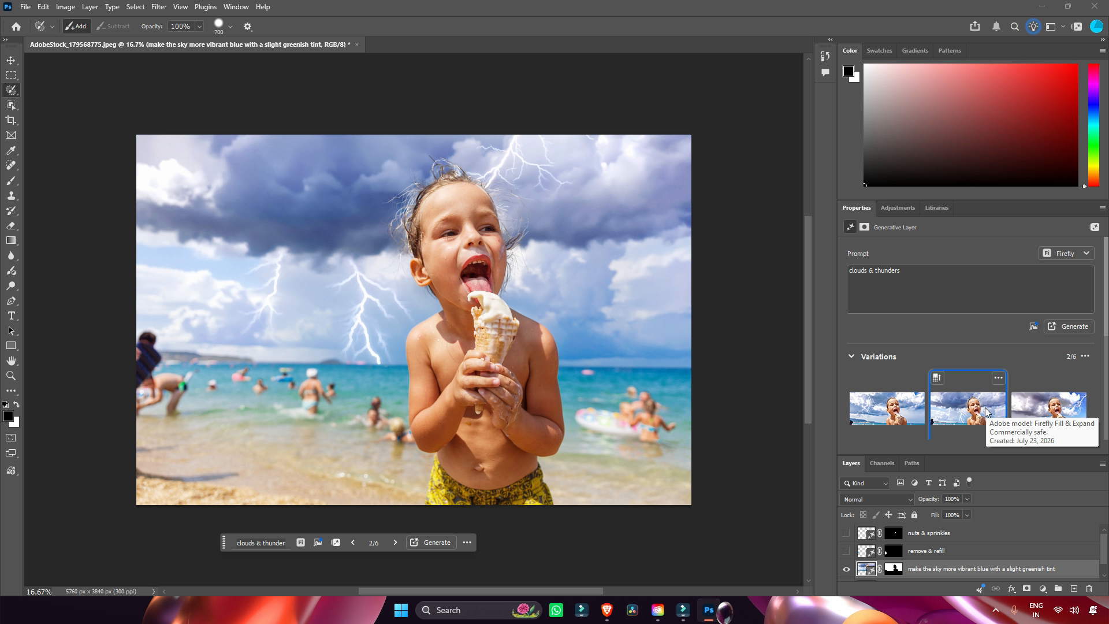
{"action": "left_click", "coordinate": [1037, 402]}
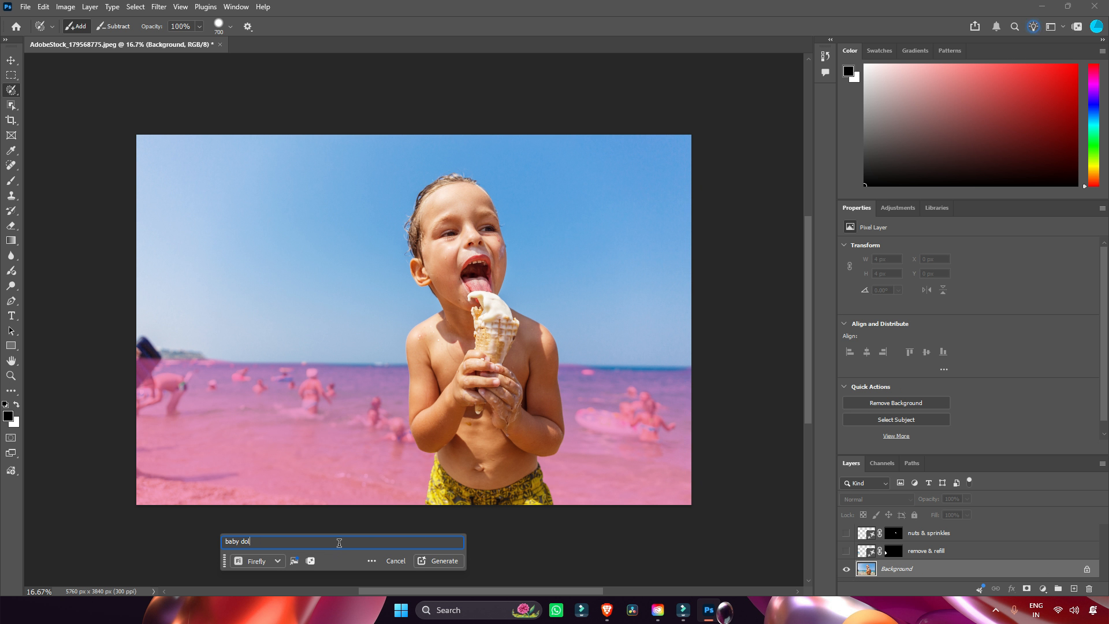
Step: Run Generative Fill on the selected sea and beach area with the prompt "baby dolphins"
{"action": "left_click", "coordinate": [451, 561]}
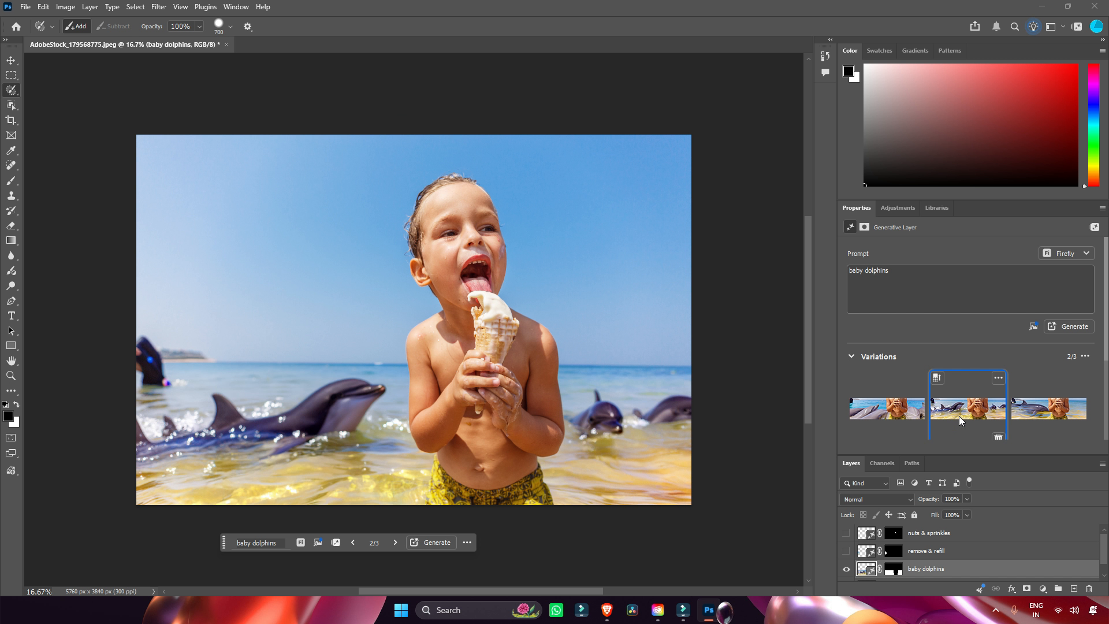
Step: Preview the third "baby dolphins" variation on the beach photo
{"action": "left_click", "coordinate": [1033, 416]}
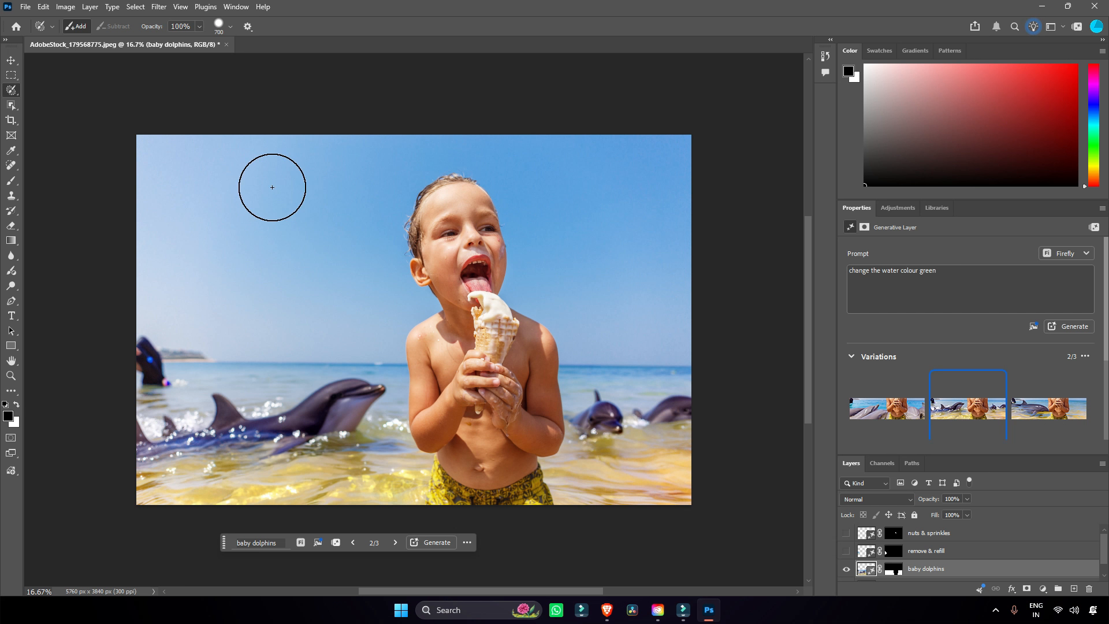
{"action": "left_click", "coordinate": [25, 6]}
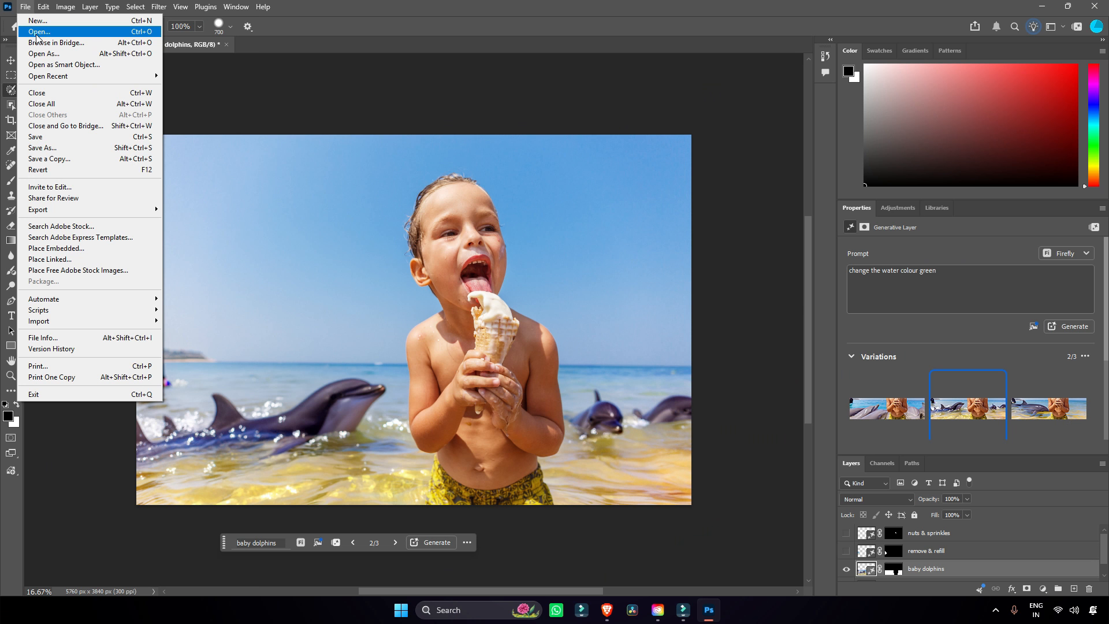
{"action": "left_click", "coordinate": [35, 32]}
{"action": "left_click", "coordinate": [325, 96]}
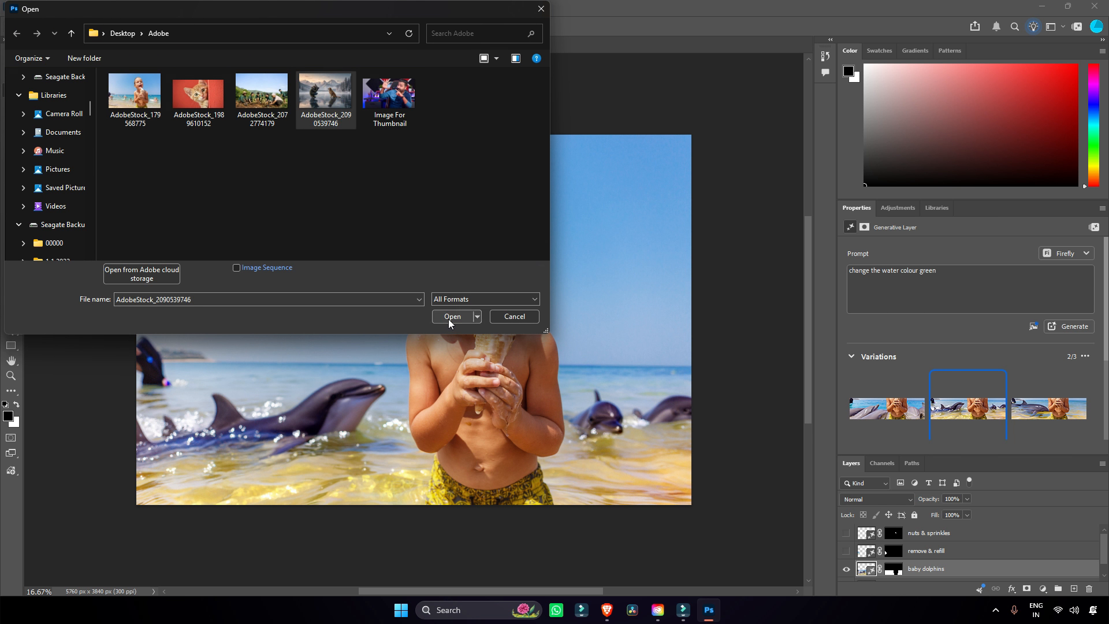
{"action": "left_click", "coordinate": [452, 316]}
Step: Remove the crouching photographer and the reflection using a Selection Brush selection, and toggle the edits layer to compare before and after
{"action": "mouse_move", "coordinate": [294, 357]}
{"action": "left_mouse_down"}
{"action": "mouse_move", "coordinate": [353, 298]}
{"action": "mouse_move", "coordinate": [463, 263]}
{"action": "left_mouse_up"}
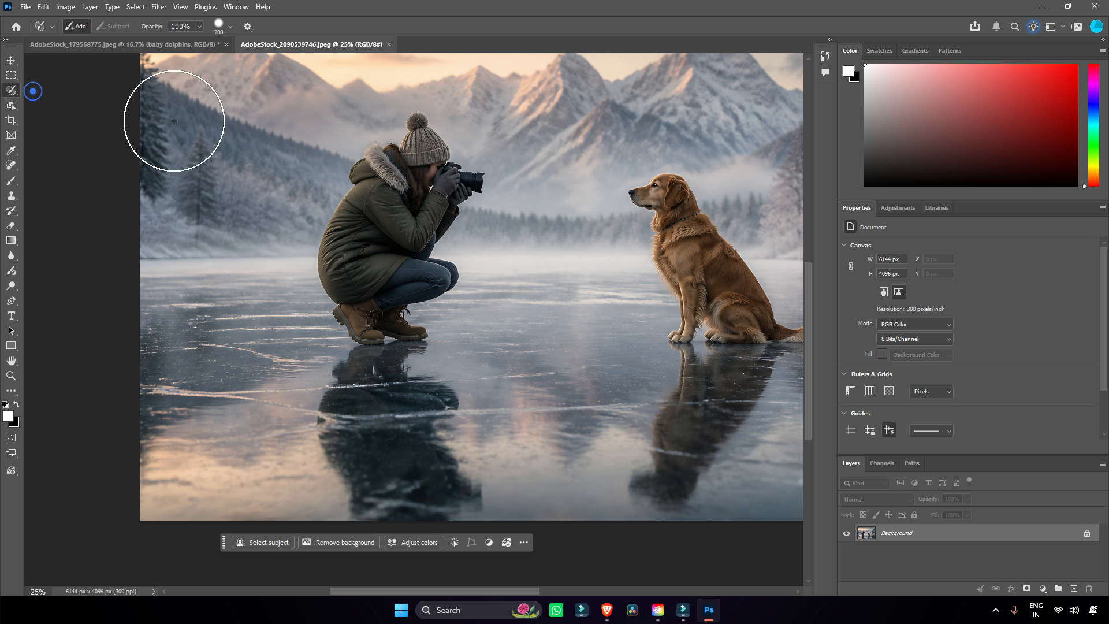
{"action": "mouse_move", "coordinate": [416, 151]}
{"action": "left_mouse_down"}
{"action": "mouse_move", "coordinate": [357, 231]}
{"action": "mouse_move", "coordinate": [390, 302]}
{"action": "mouse_move", "coordinate": [451, 179]}
{"action": "mouse_move", "coordinate": [347, 421]}
{"action": "mouse_move", "coordinate": [371, 379]}
{"action": "mouse_move", "coordinate": [445, 483]}
{"action": "mouse_move", "coordinate": [404, 383]}
{"action": "mouse_move", "coordinate": [327, 411]}
{"action": "left_mouse_up"}
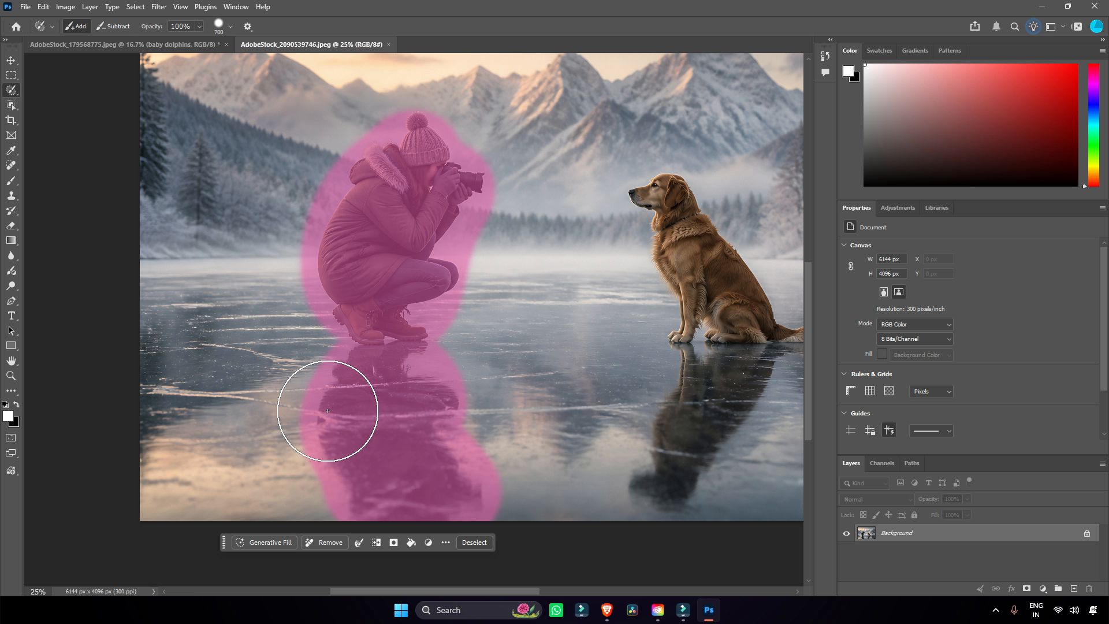
{"action": "left_click", "coordinate": [328, 542]}
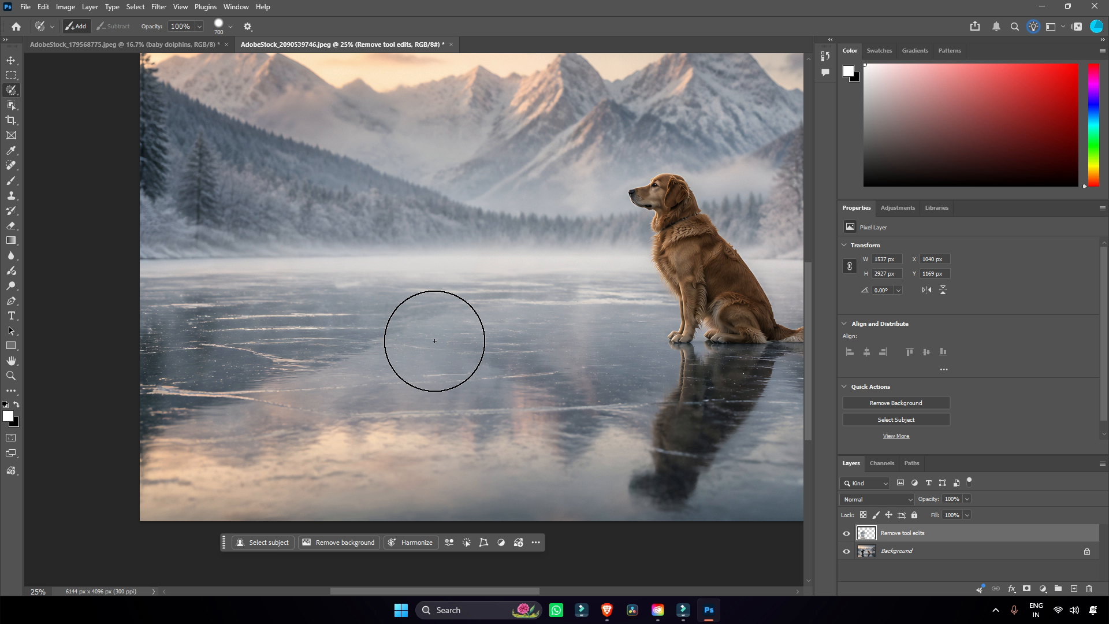
{"action": "left_click", "coordinate": [845, 534]}
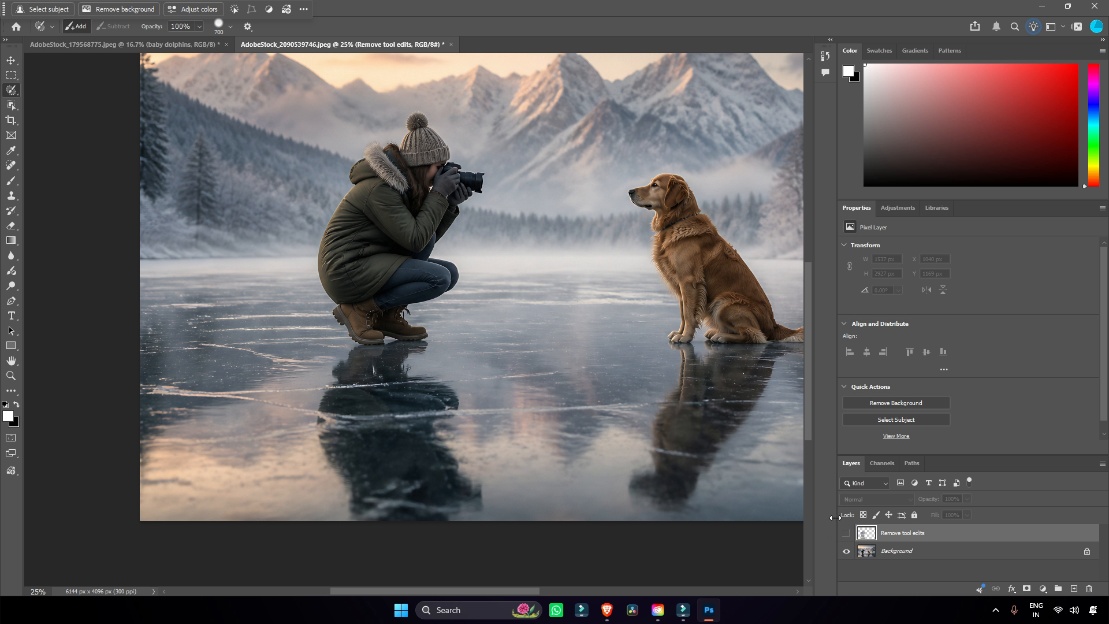
{"action": "left_click", "coordinate": [844, 533]}
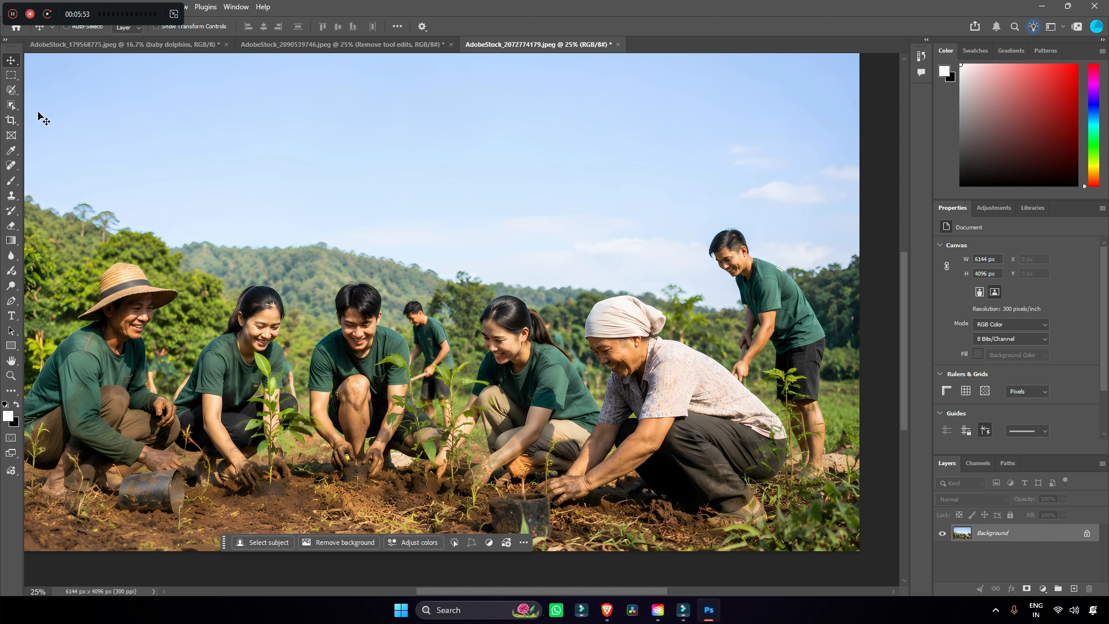
Step: Outline the two standing men behind the tree planters with a smaller Selection Brush, remove them and toggle the edits layer to compare
{"action": "left_click", "coordinate": [11, 91]}
{"action": "left_click", "coordinate": [231, 26]}
{"action": "left_click_drag", "start_coordinate": [179, 55], "coordinate": [184, 55]}
{"action": "mouse_move", "coordinate": [692, 265]}
{"action": "left_mouse_down"}
{"action": "mouse_move", "coordinate": [715, 223]}
{"action": "mouse_move", "coordinate": [755, 222]}
{"action": "mouse_move", "coordinate": [815, 283]}
{"action": "mouse_move", "coordinate": [837, 331]}
{"action": "mouse_move", "coordinate": [844, 393]}
{"action": "mouse_move", "coordinate": [828, 481]}
{"action": "mouse_move", "coordinate": [791, 486]}
{"action": "left_mouse_up"}
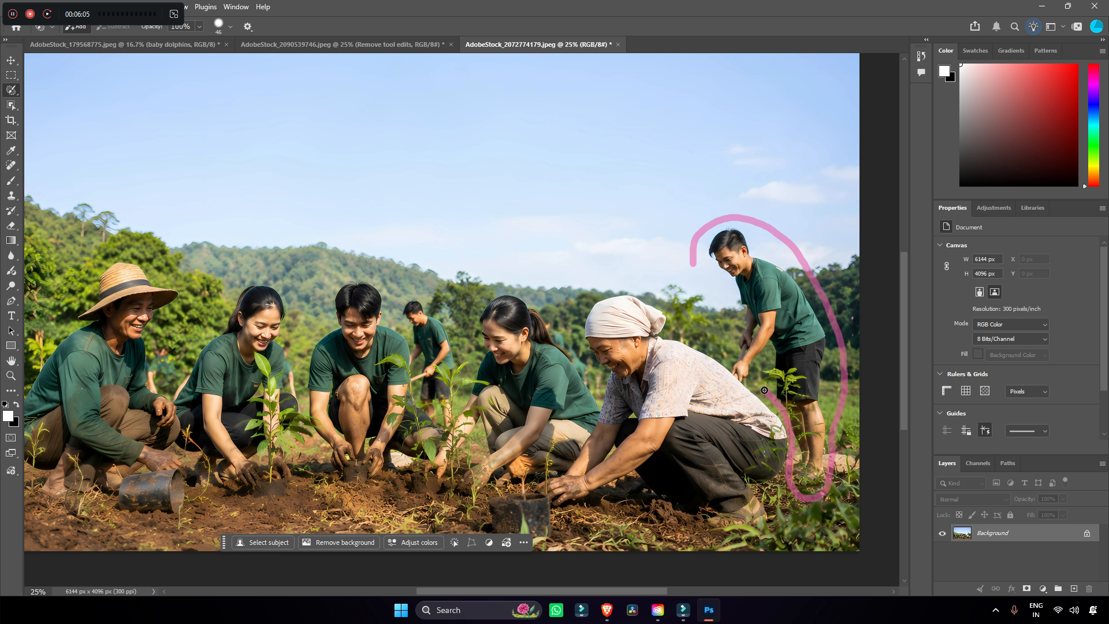
{"action": "left_click_drag", "start_coordinate": [737, 376], "coordinate": [695, 265]}
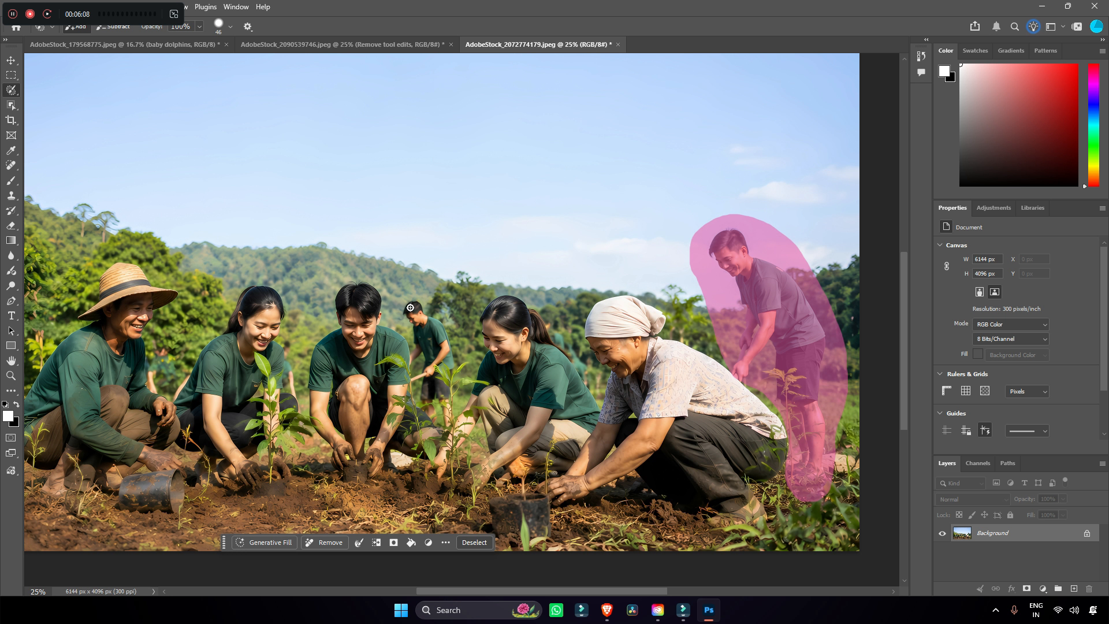
{"action": "mouse_move", "coordinate": [404, 292]}
{"action": "left_mouse_down"}
{"action": "mouse_move", "coordinate": [444, 304]}
{"action": "mouse_move", "coordinate": [460, 388]}
{"action": "left_mouse_up"}
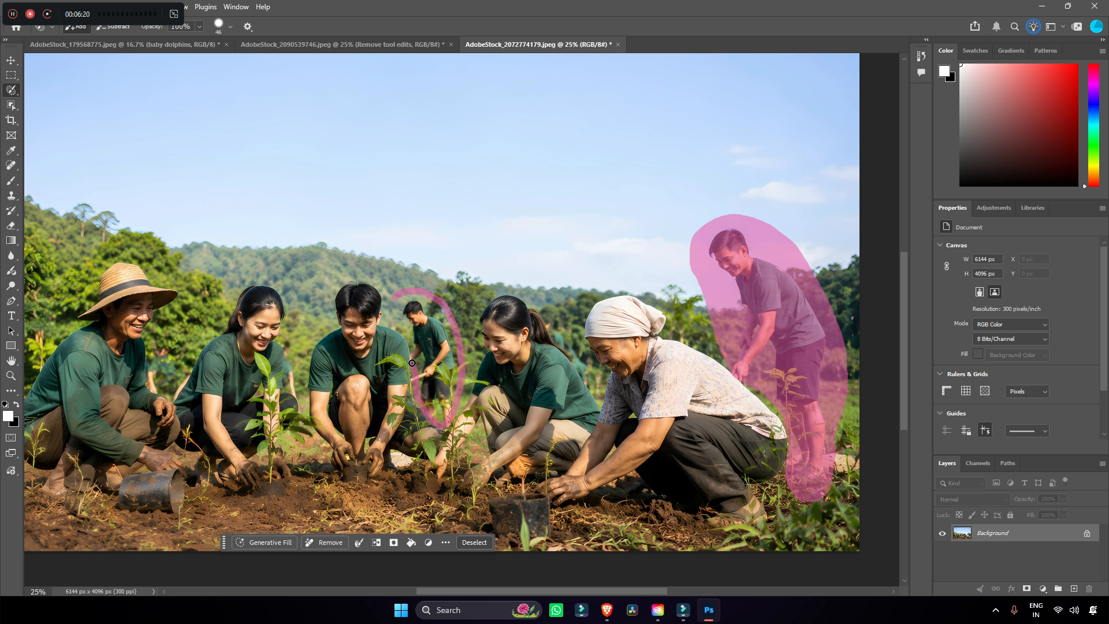
{"action": "left_click_drag", "start_coordinate": [411, 343], "coordinate": [397, 312]}
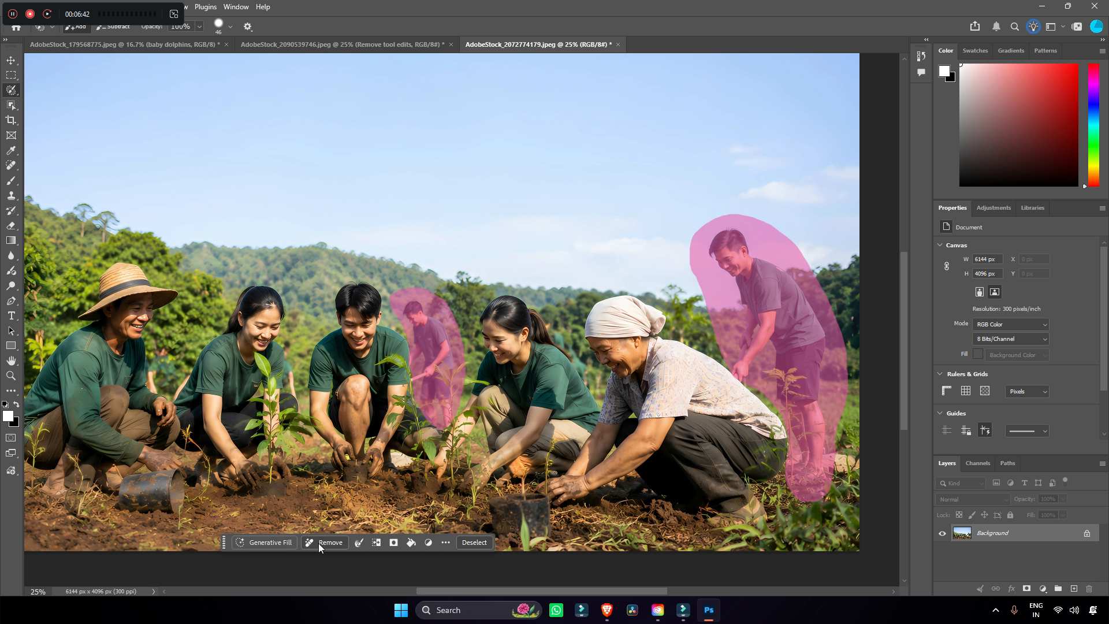
{"action": "left_click", "coordinate": [326, 542]}
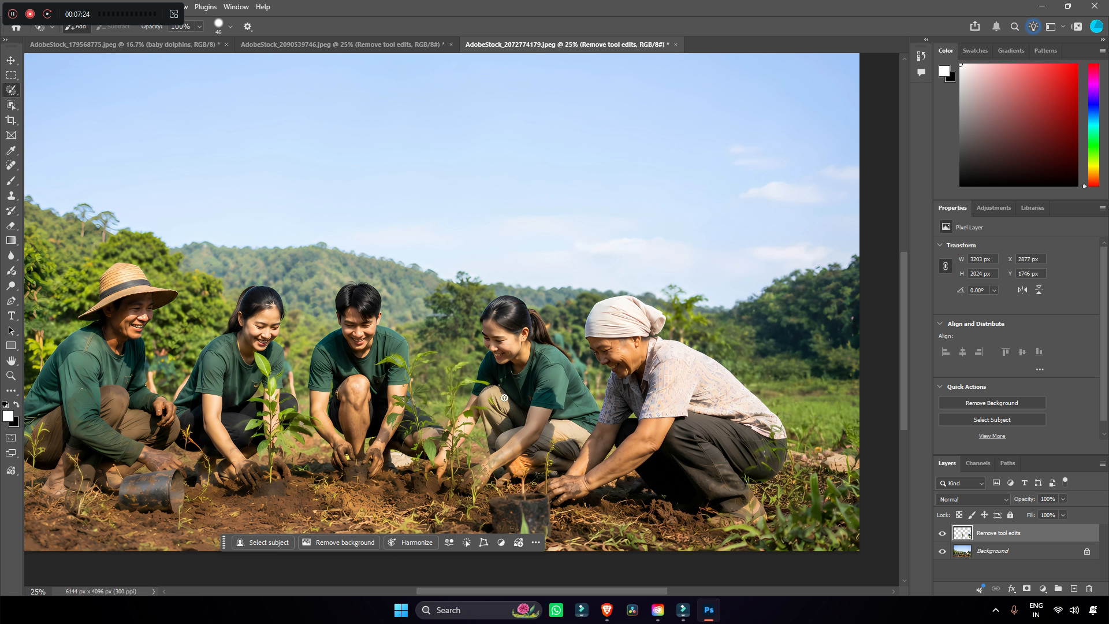
{"action": "left_click", "coordinate": [940, 533]}
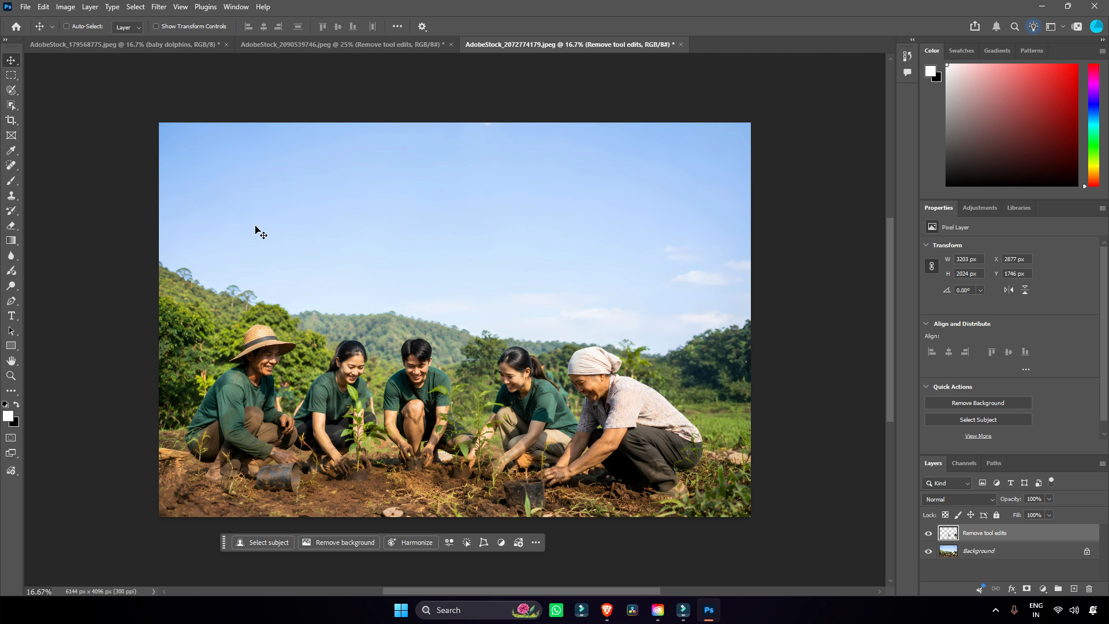
Step: Start cropping the tree-planting photo, trying the 16:9 ratio before setting it to 1:1 (Square)
{"action": "left_click", "coordinate": [10, 121]}
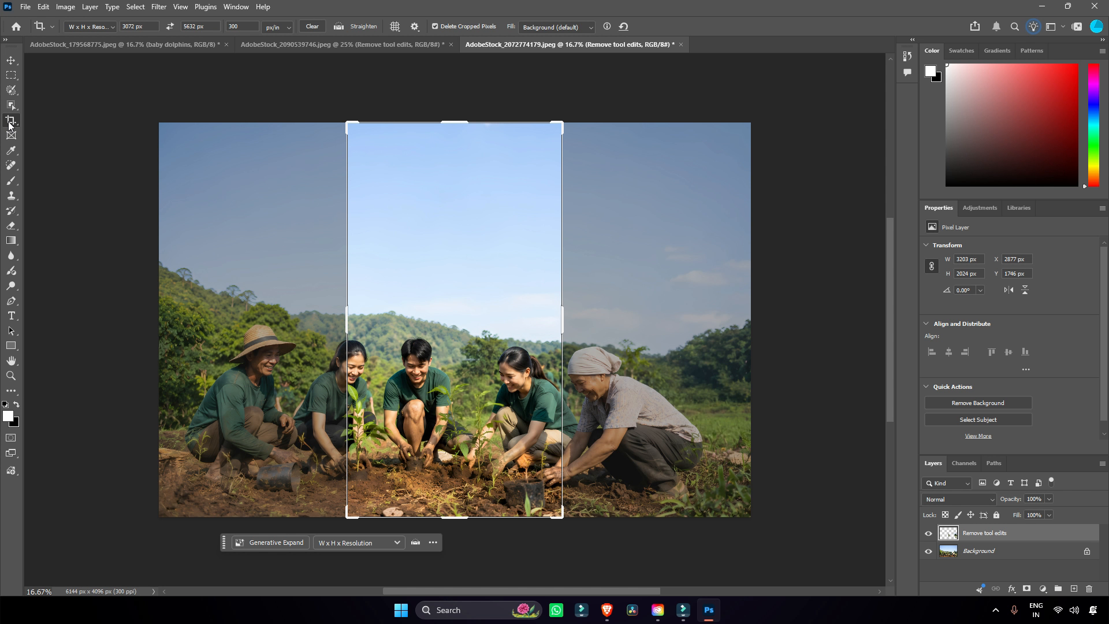
{"action": "left_click", "coordinate": [348, 541]}
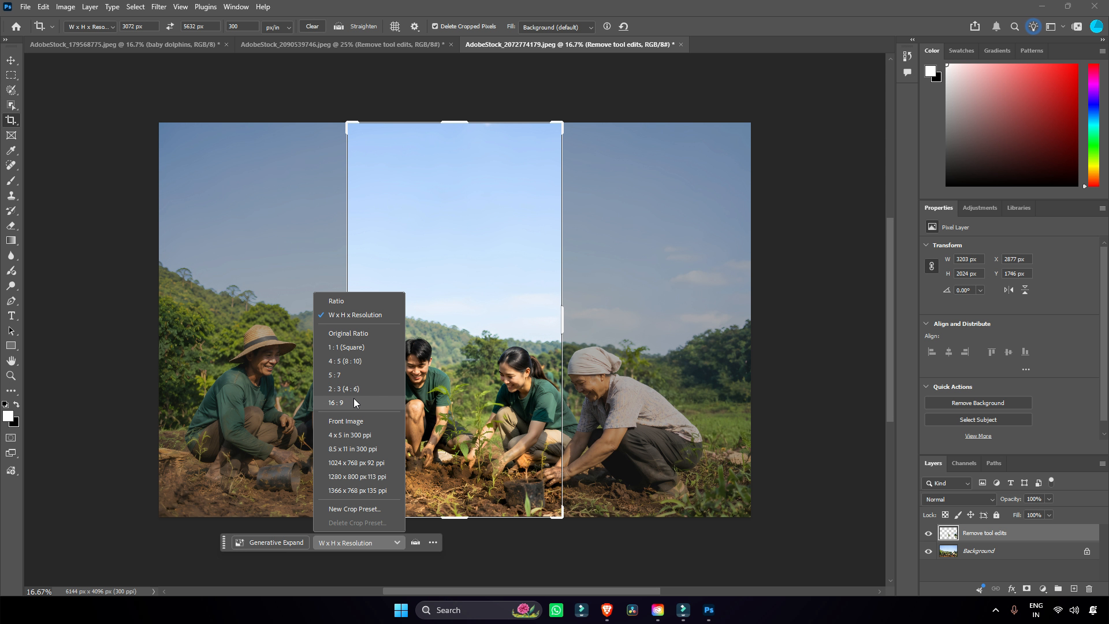
{"action": "left_click", "coordinate": [353, 402]}
{"action": "left_click", "coordinate": [324, 543]}
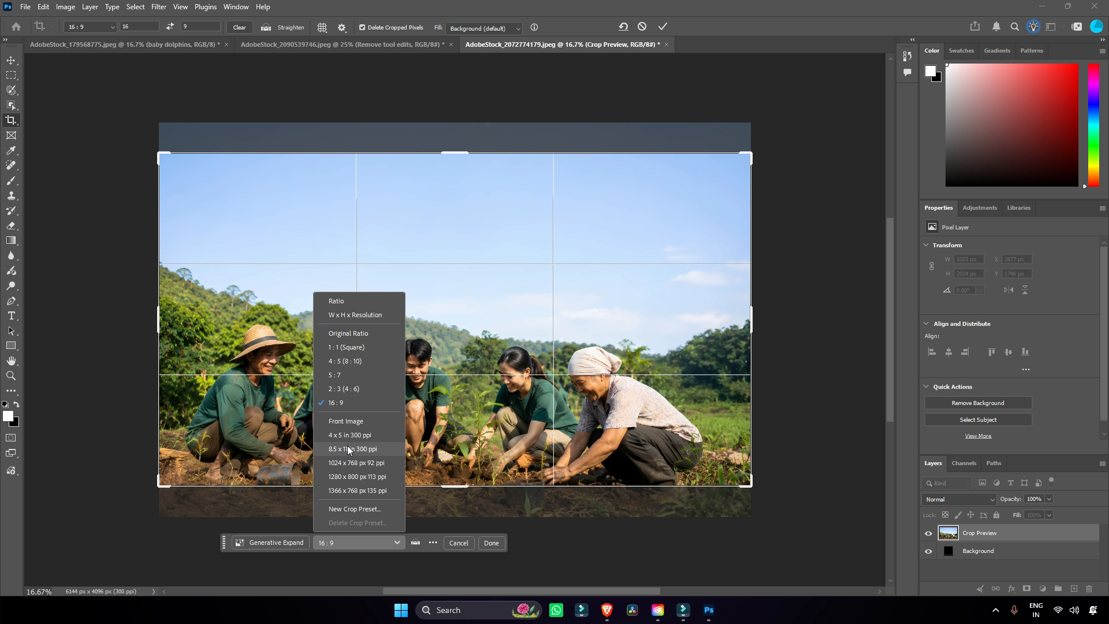
{"action": "left_click", "coordinate": [341, 349]}
Step: Enlarge the square crop frame beyond the photo to about 7306 x 7306 px and run Generative Expand without a prompt
{"action": "key", "text": "ctrl+minus"}
{"action": "left_click_drag", "start_coordinate": [553, 419], "coordinate": [619, 502]}
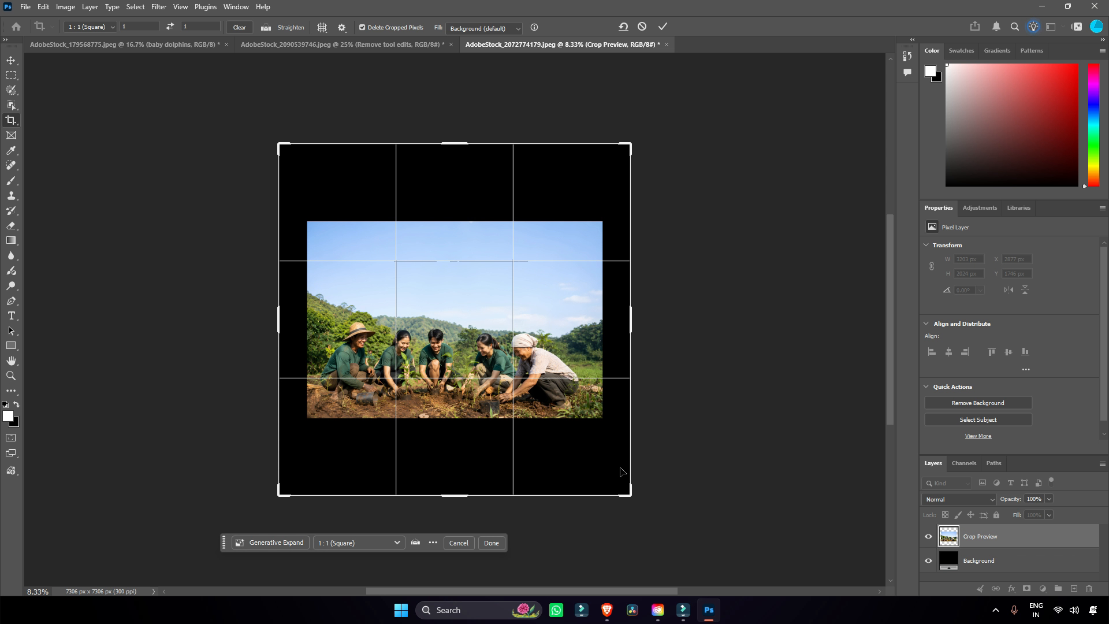
{"action": "left_click", "coordinate": [271, 542]}
{"action": "left_click", "coordinate": [434, 564]}
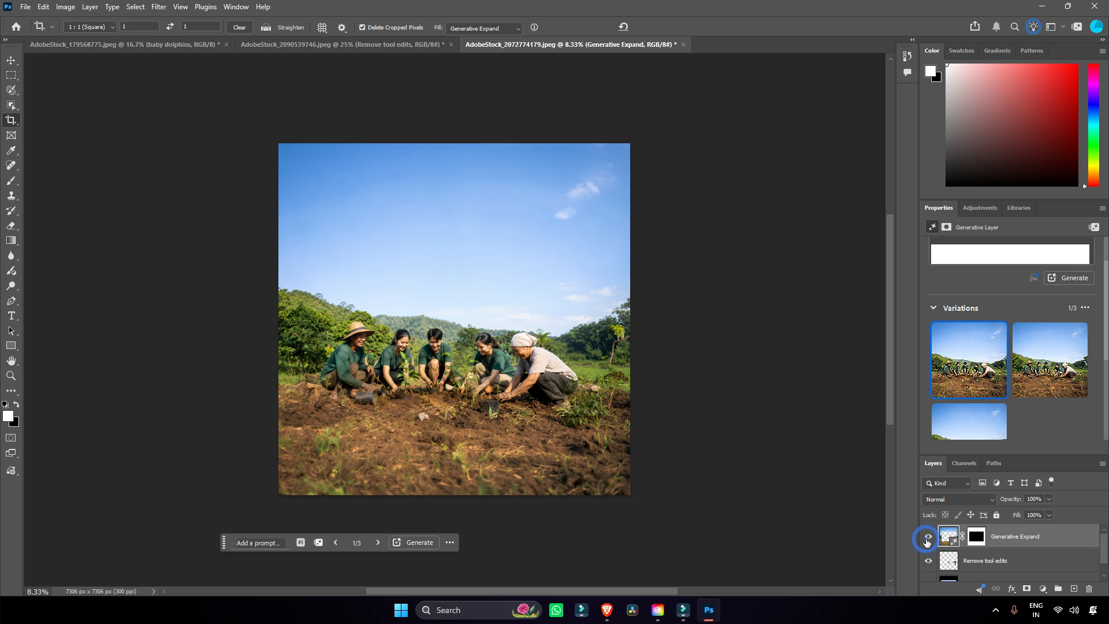
Step: Toggle the Generative Expand layer to compare before and after, and choose the second and then the third variation
{"action": "key", "text": "ctrl+plus"}
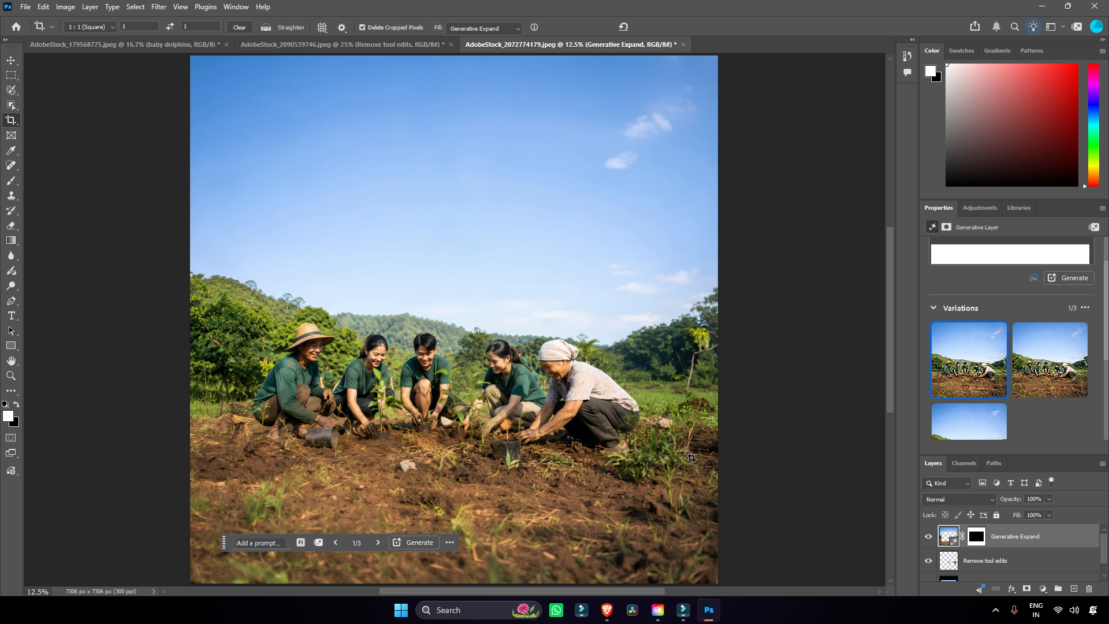
{"action": "left_click", "coordinate": [928, 539]}
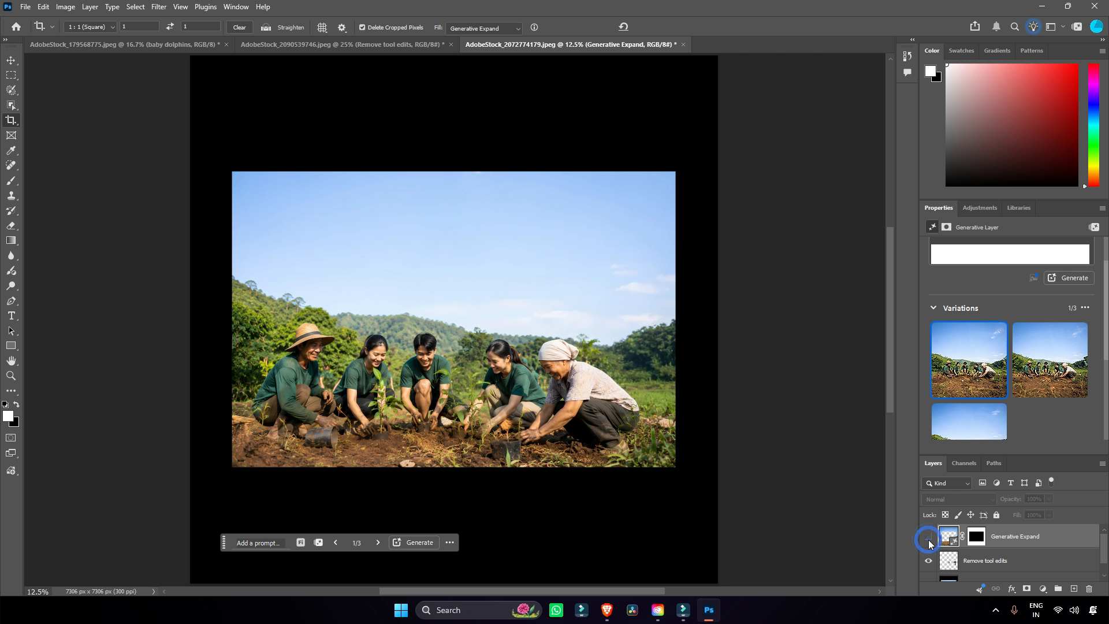
{"action": "left_click", "coordinate": [928, 537]}
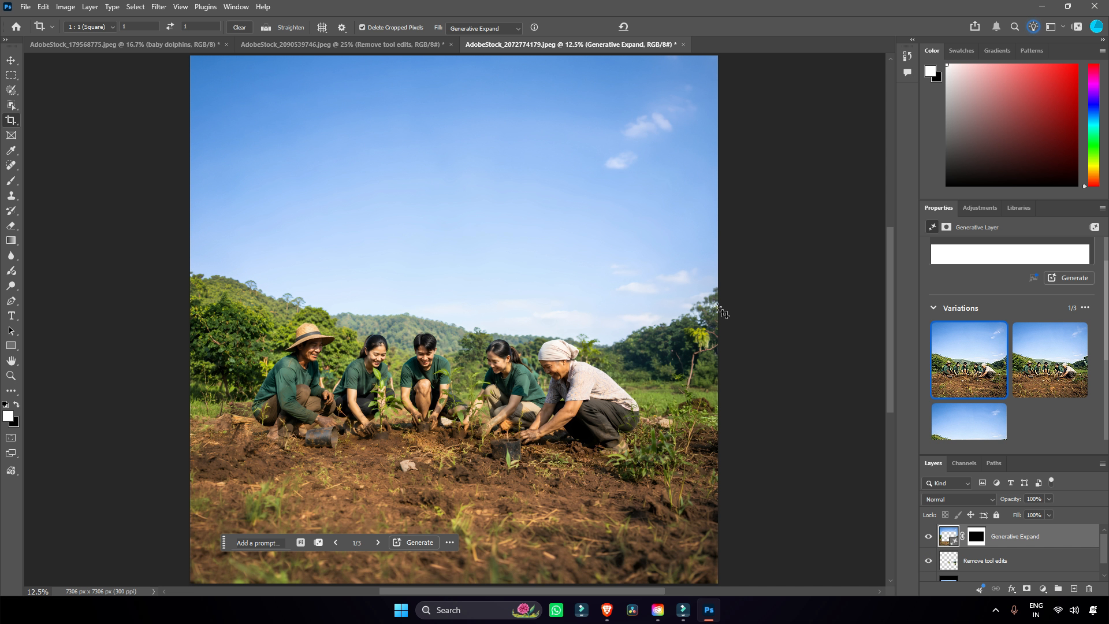
{"action": "left_click", "coordinate": [1053, 373]}
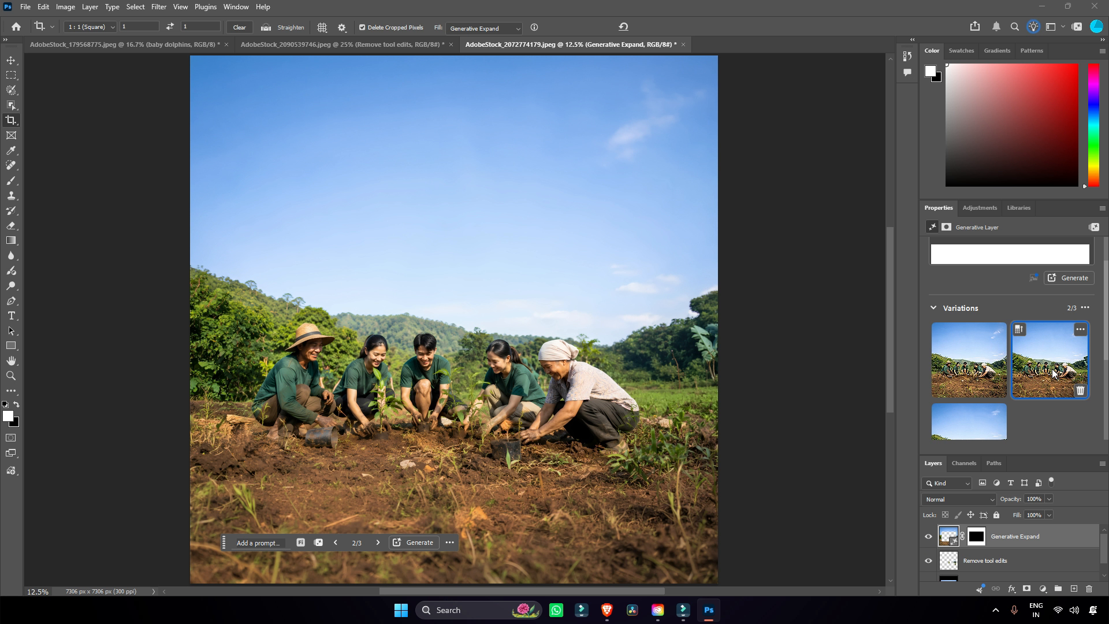
{"action": "key", "text": "ctrl+o"}
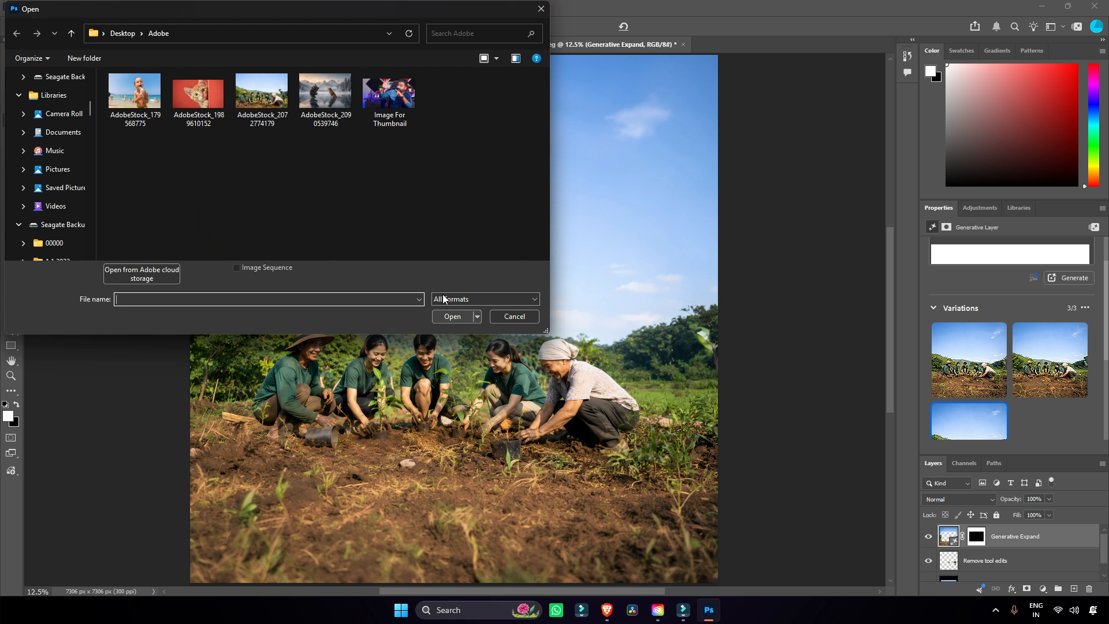
{"action": "left_click", "coordinate": [195, 99]}
{"action": "double_click", "coordinate": [194, 99]}
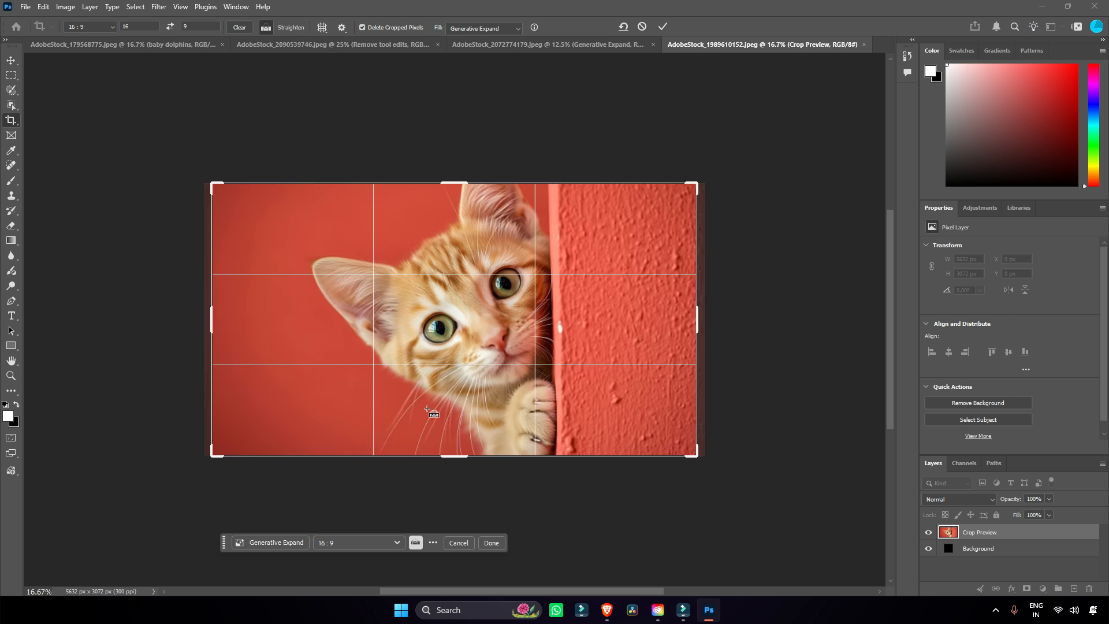
Step: Expand the kitten photo to a 9:16 portrait with Generative Expand and no prompt, positioning the kitten inside a frame extended above and below
{"action": "key", "text": "ctrl+minus"}
{"action": "key", "text": "ctrl+minus"}
{"action": "key", "text": "ctrl+minus"}
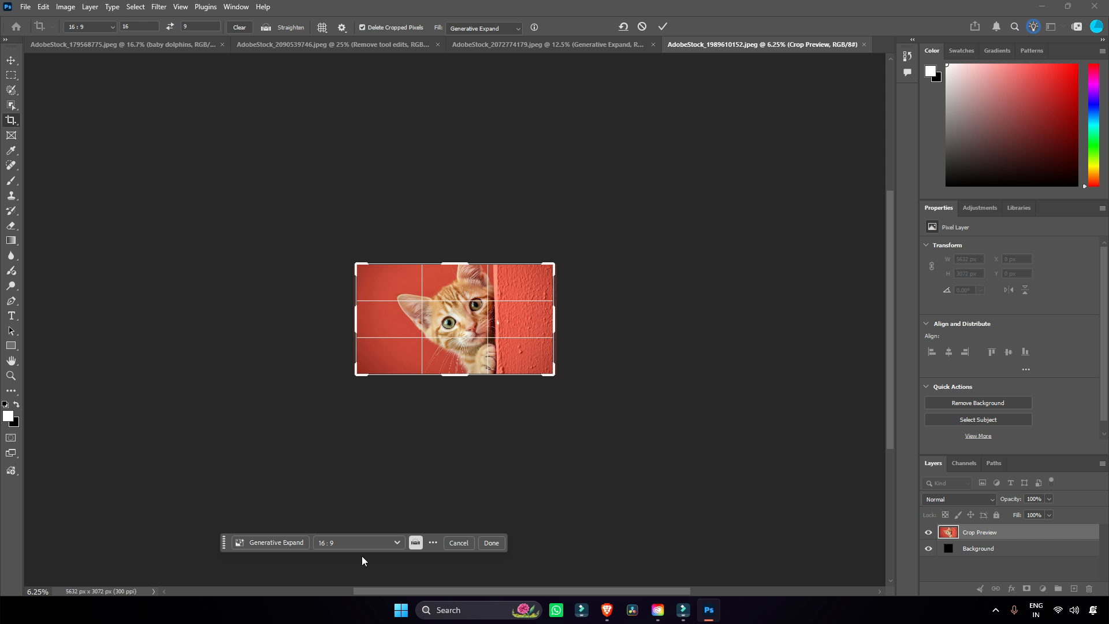
{"action": "left_click", "coordinate": [334, 543]}
{"action": "left_click", "coordinate": [334, 543]}
{"action": "left_click_drag", "start_coordinate": [549, 376], "coordinate": [530, 421]}
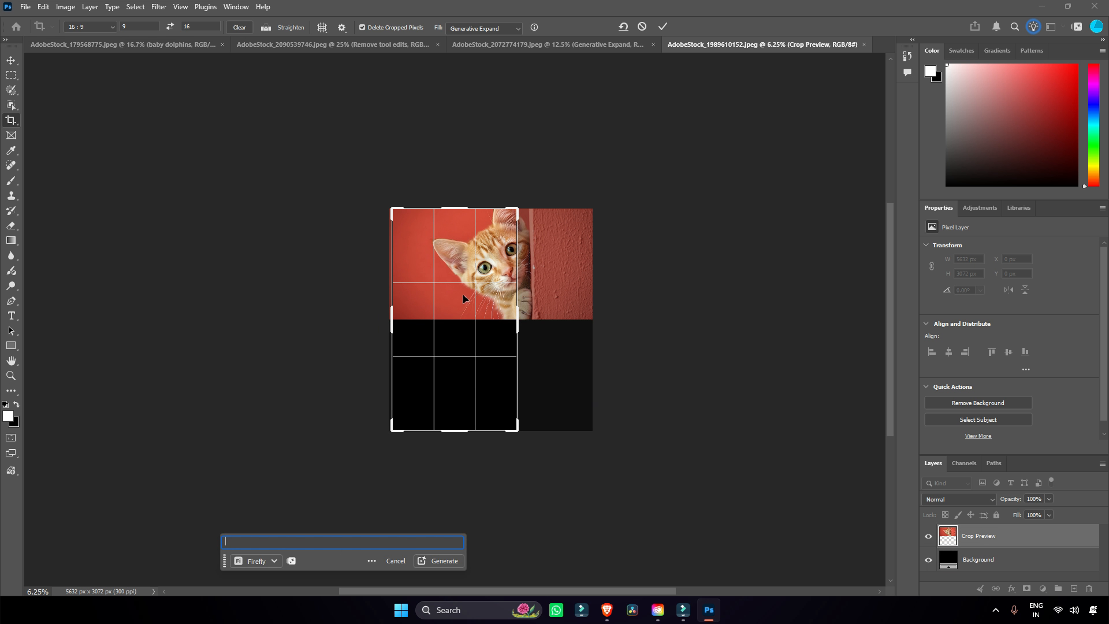
{"action": "left_click_drag", "start_coordinate": [459, 298], "coordinate": [425, 334]}
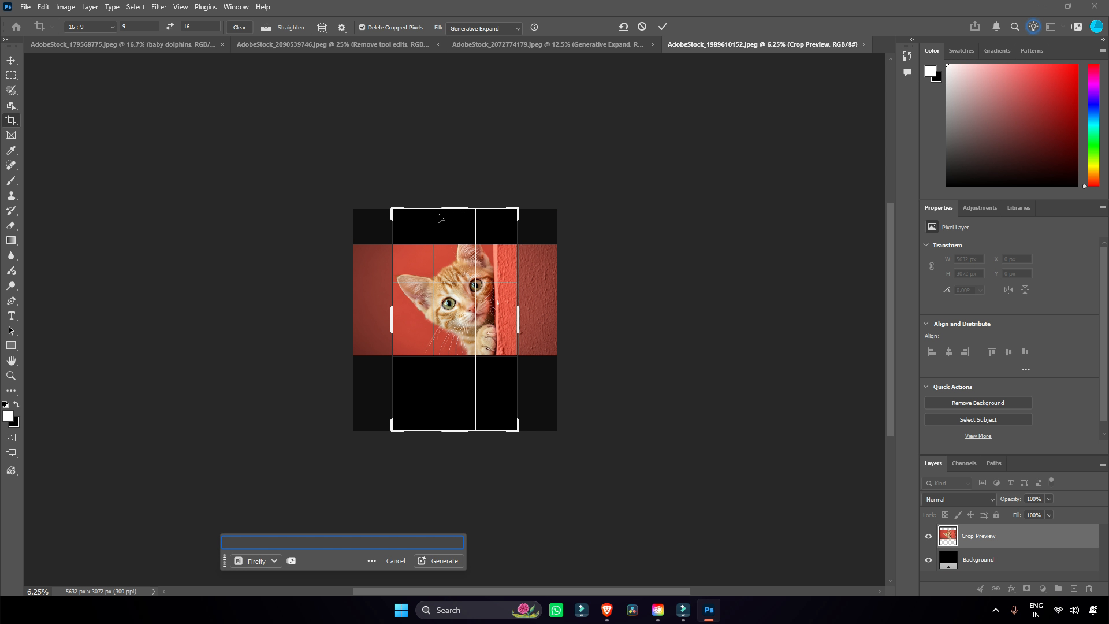
{"action": "left_click", "coordinate": [441, 561]}
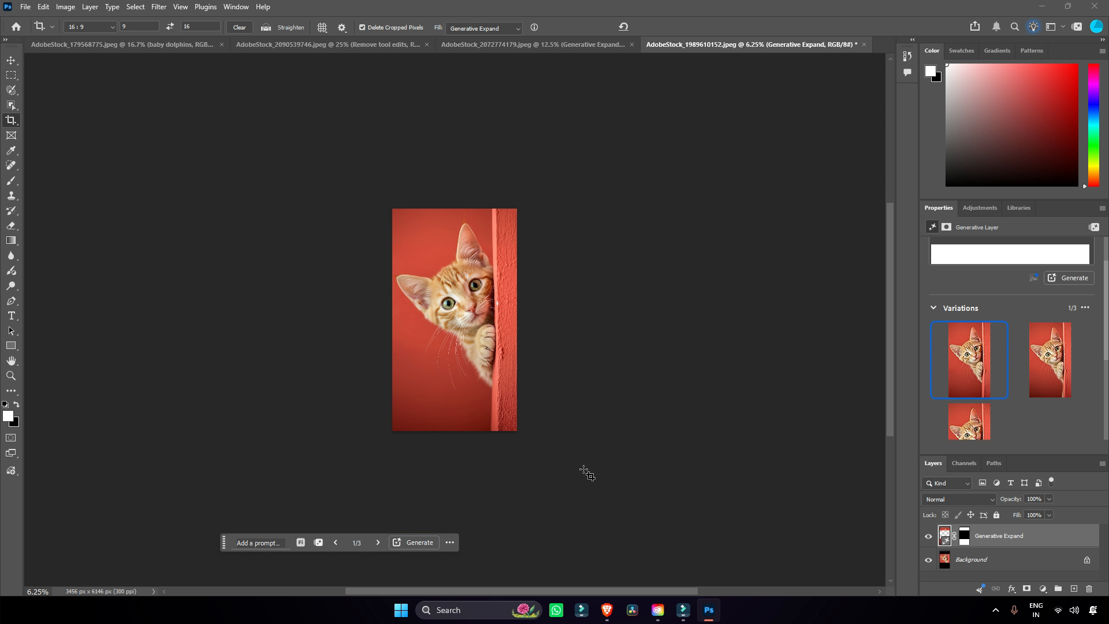
Step: Compare the expanded kitten photo before and after by toggling the Generative Expand layer, and choose the second and then the third variation
{"action": "key", "text": "ctrl"}
{"action": "key", "text": "ctrl+plus"}
{"action": "key", "text": "ctrl+plus"}
{"action": "key", "text": "ctrl+plus"}
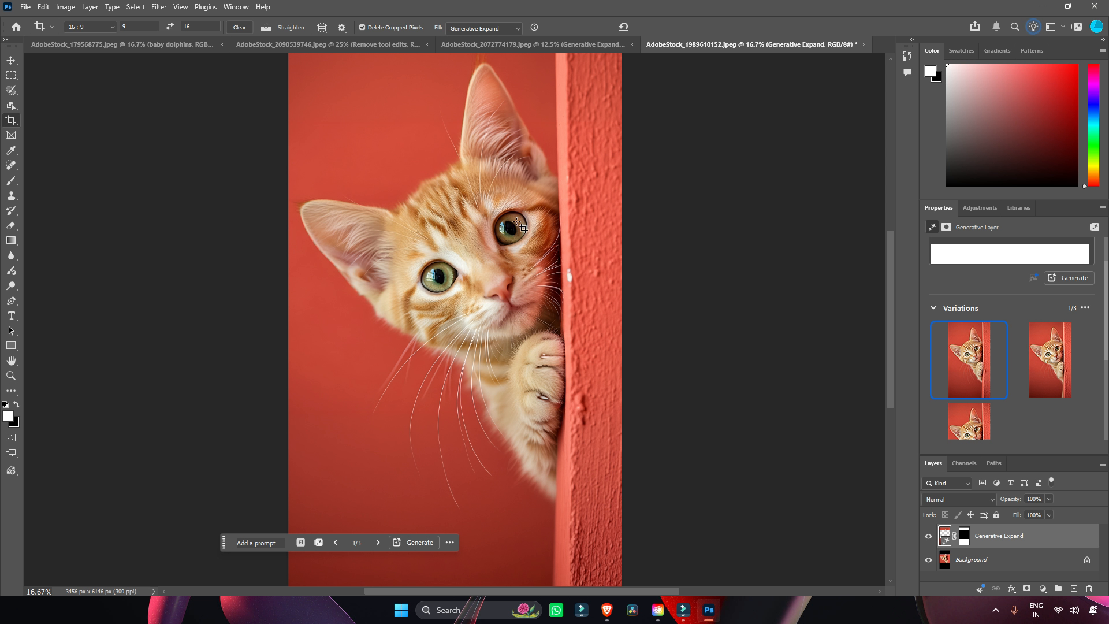
{"action": "left_click", "coordinate": [929, 535]}
{"action": "left_click", "coordinate": [930, 537]}
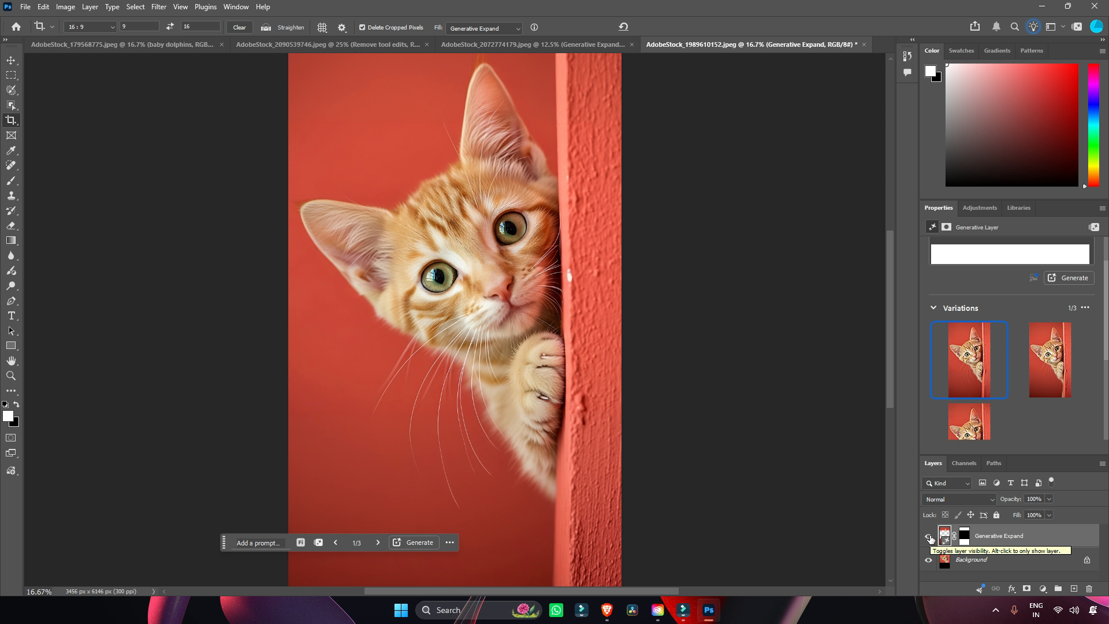
{"action": "left_click", "coordinate": [1045, 365]}
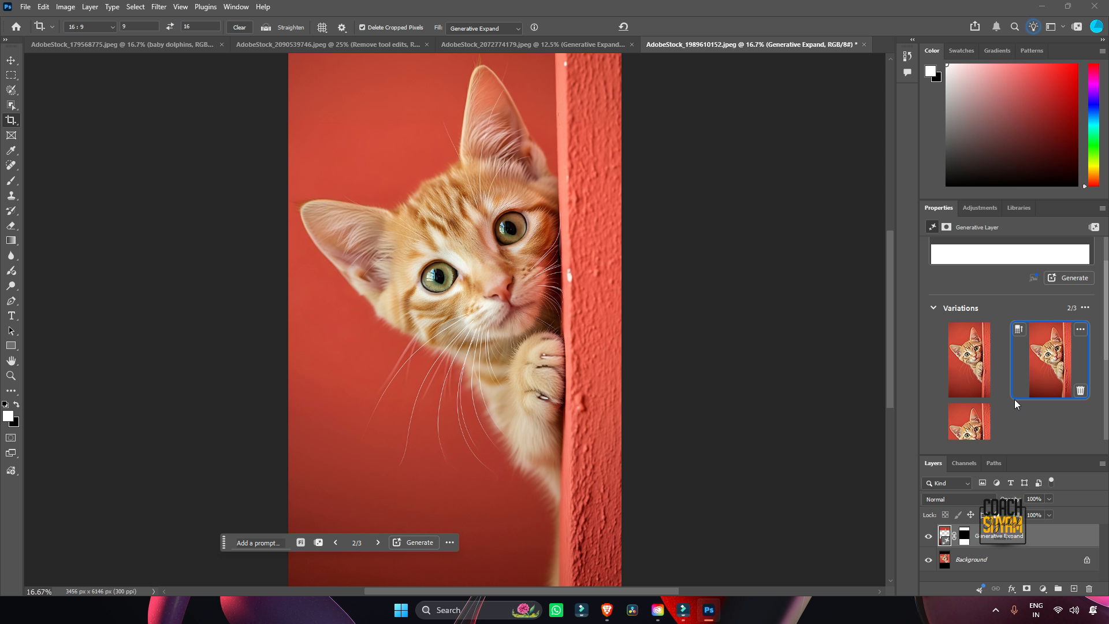
{"action": "left_click", "coordinate": [979, 430]}
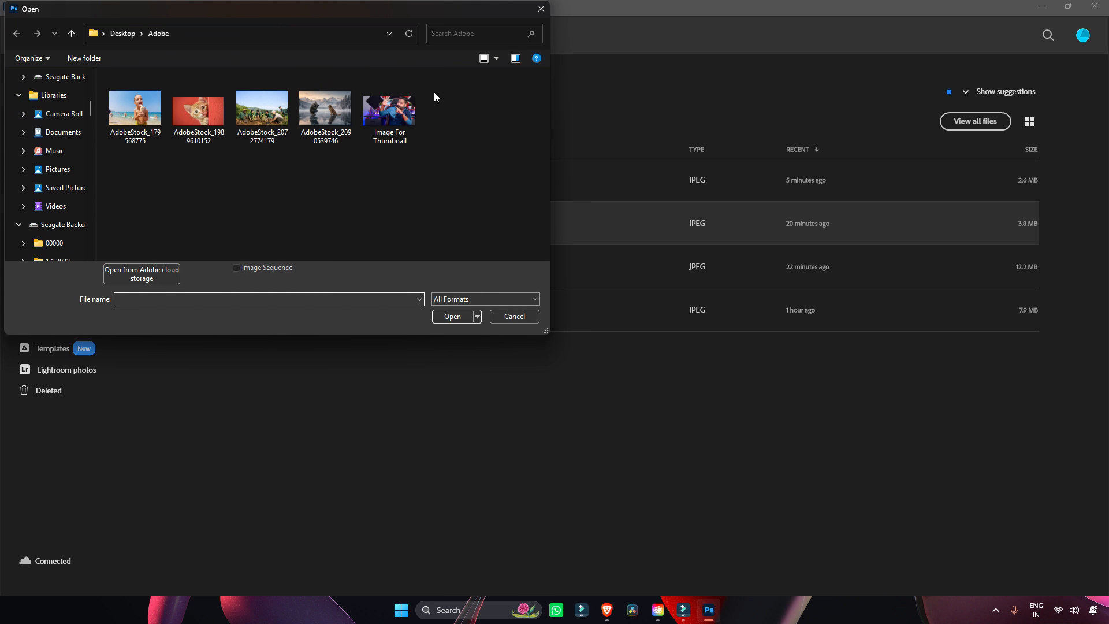
Step: Open Image For Thumbnail from the Adobe folder and set the Selection Brush size to 60
{"action": "double_click", "coordinate": [386, 123]}
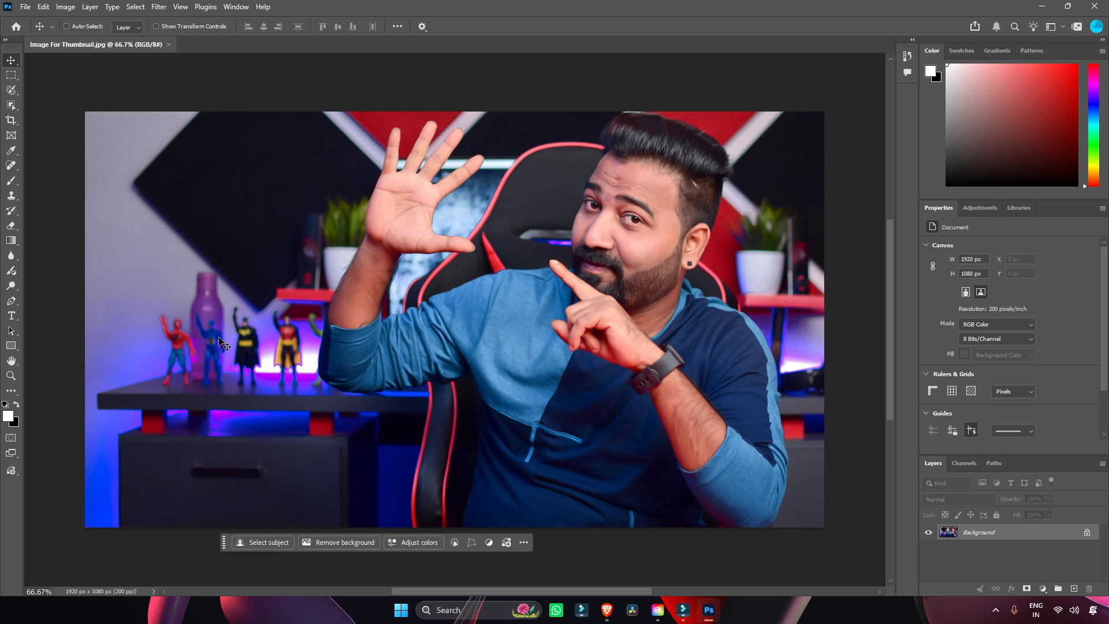
{"action": "left_click", "coordinate": [11, 89]}
{"action": "key", "text": "bracketright"}
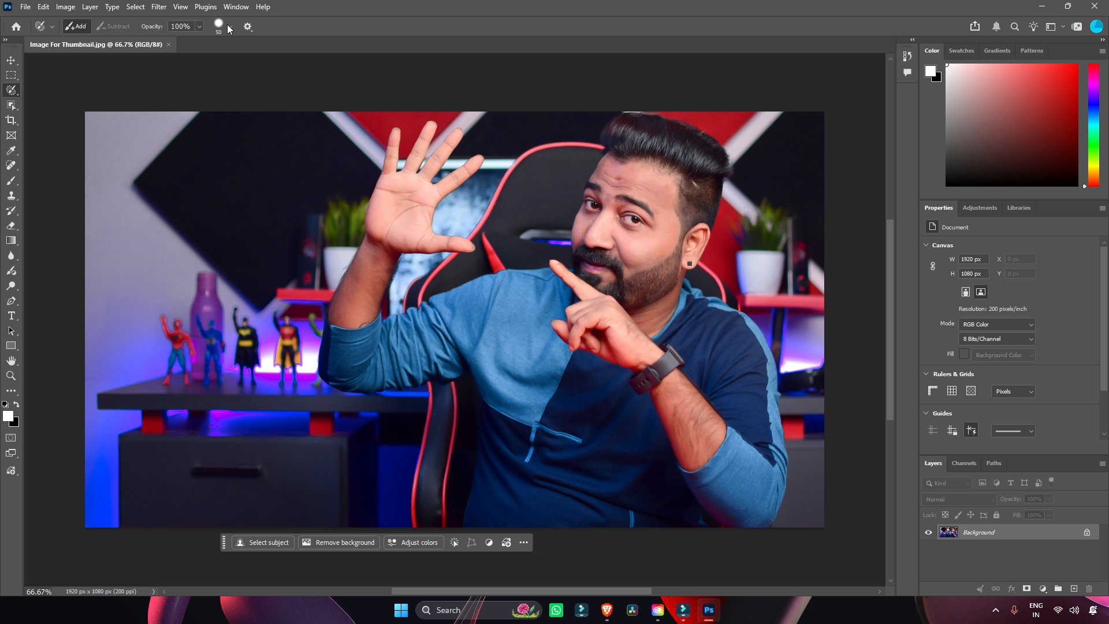
{"action": "left_click", "coordinate": [230, 27]}
{"action": "left_click", "coordinate": [203, 59]}
Step: Brush a selection over the action figures and the bottle on the desk and remove them with the Remove command
{"action": "left_click", "coordinate": [206, 365]}
{"action": "key", "text": "ctrl+plus"}
{"action": "mouse_move", "coordinate": [322, 400]}
{"action": "left_mouse_down"}
{"action": "mouse_move", "coordinate": [517, 377]}
{"action": "mouse_move", "coordinate": [649, 395]}
{"action": "left_mouse_up"}
{"action": "mouse_move", "coordinate": [541, 318]}
{"action": "left_mouse_down"}
{"action": "mouse_move", "coordinate": [569, 314]}
{"action": "mouse_move", "coordinate": [540, 310]}
{"action": "mouse_move", "coordinate": [567, 337]}
{"action": "mouse_move", "coordinate": [562, 405]}
{"action": "mouse_move", "coordinate": [374, 407]}
{"action": "mouse_move", "coordinate": [388, 242]}
{"action": "mouse_move", "coordinate": [527, 312]}
{"action": "left_mouse_up"}
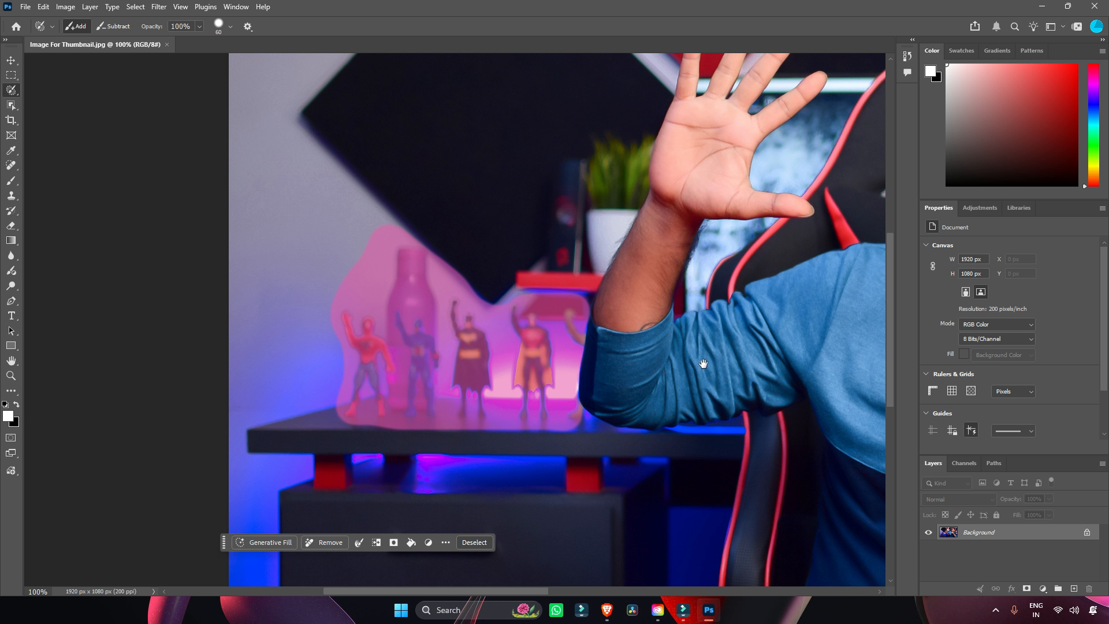
{"action": "left_click_drag", "start_coordinate": [704, 364], "coordinate": [349, 391]}
{"action": "left_click_drag", "start_coordinate": [289, 502], "coordinate": [399, 428]}
{"action": "left_click_drag", "start_coordinate": [217, 287], "coordinate": [492, 290]}
{"action": "key", "text": "ctrl+0"}
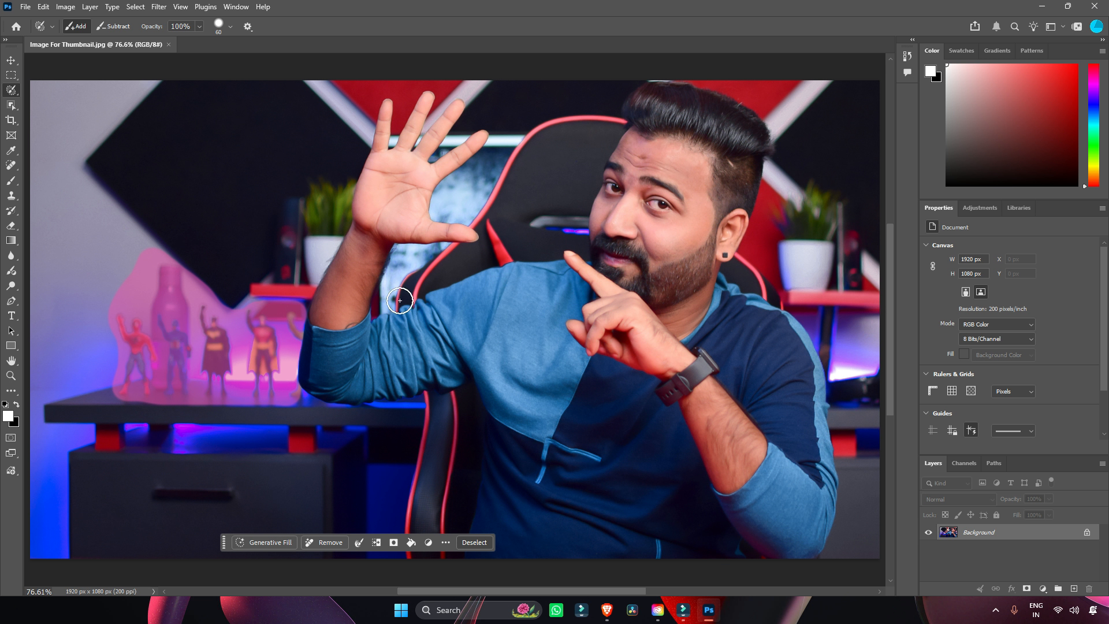
{"action": "left_click", "coordinate": [327, 541]}
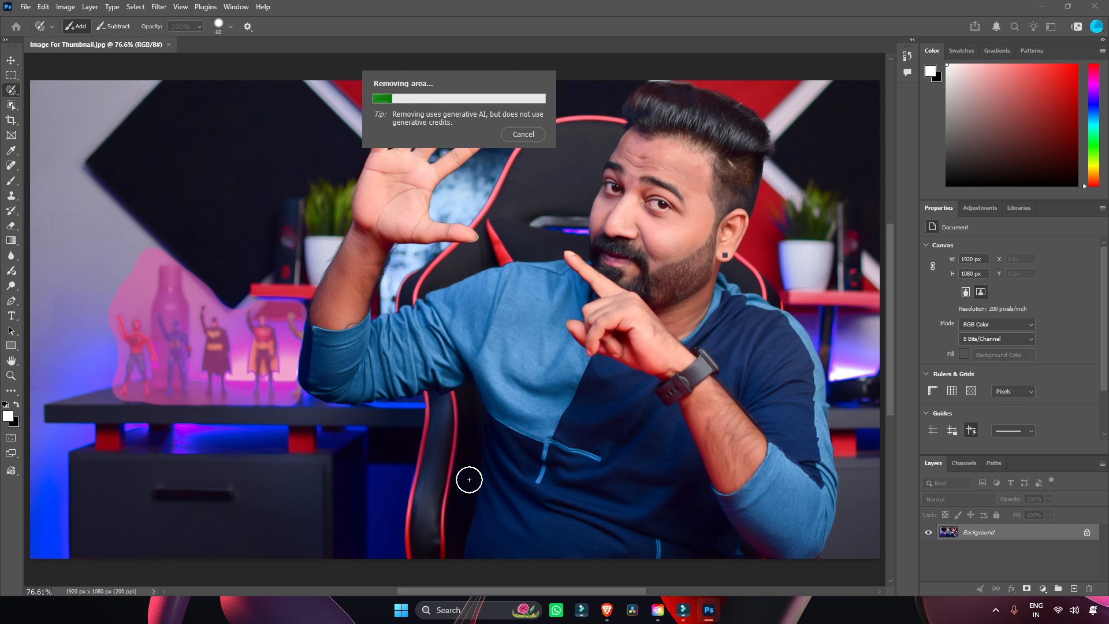
{"action": "key", "text": "ctrl+minus"}
{"action": "key", "text": "ctrl+minus"}
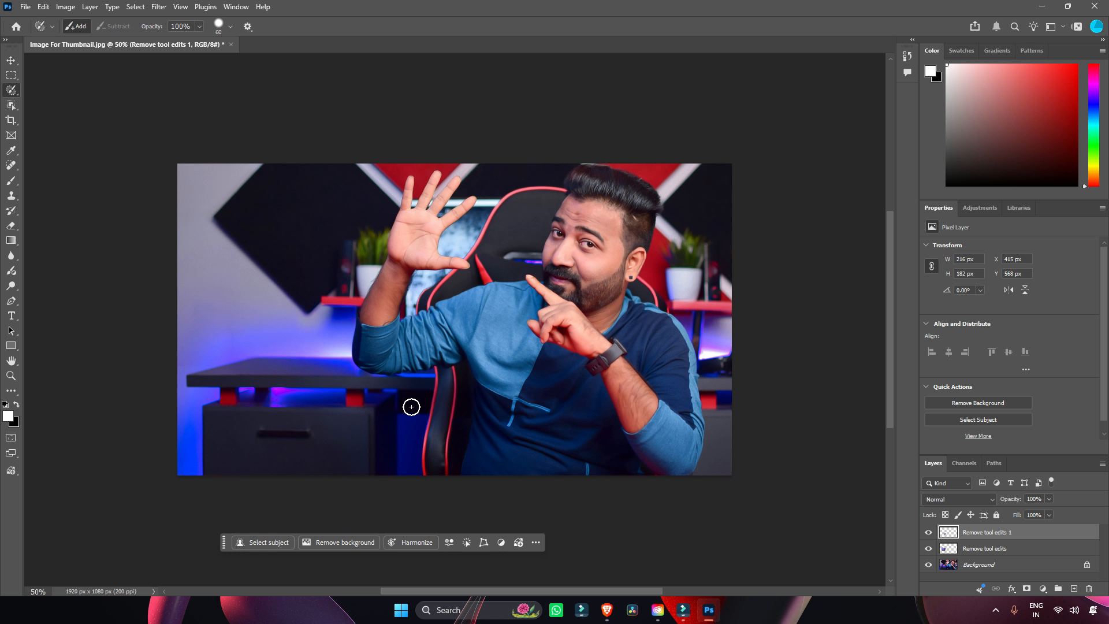
{"action": "key", "text": "v"}
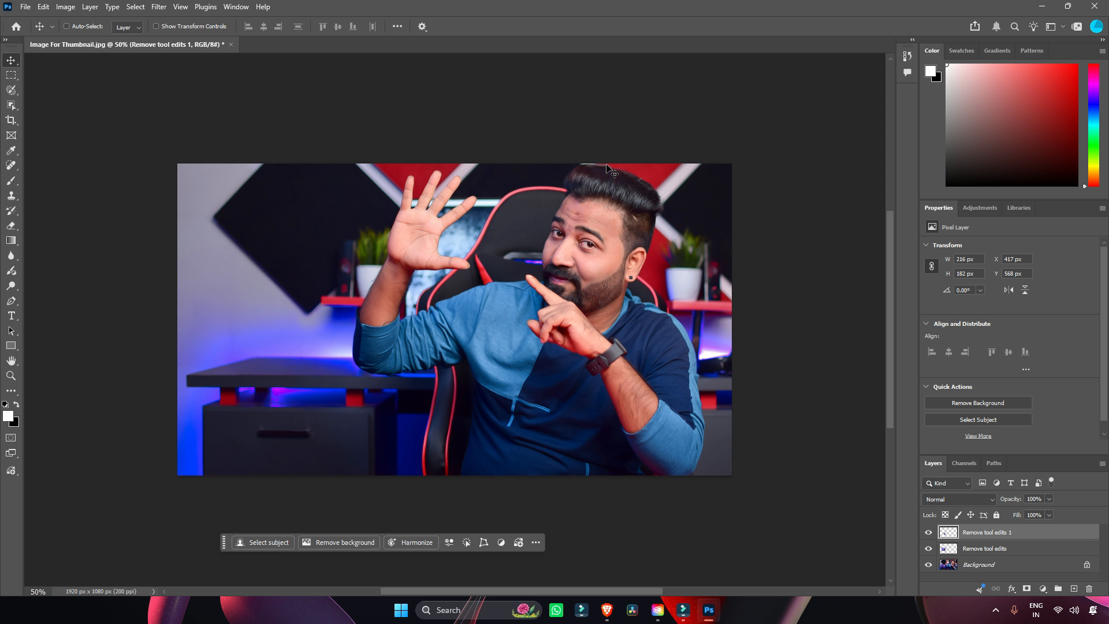
Step: Expand the photo at 16:9 to about 2432 x 1368 px with Generative Expand and no prompt, extending it left of the man, above and below
{"action": "left_click", "coordinate": [15, 121]}
{"action": "left_click_drag", "start_coordinate": [179, 166], "coordinate": [112, 146]}
{"action": "left_click_drag", "start_coordinate": [508, 462], "coordinate": [507, 415]}
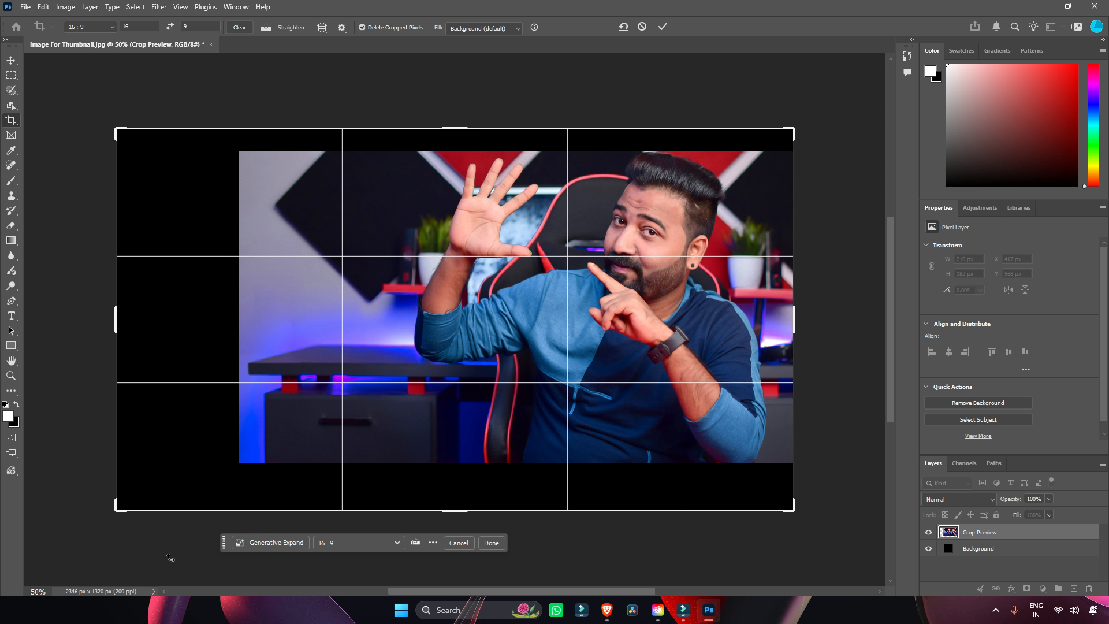
{"action": "left_click_drag", "start_coordinate": [119, 511], "coordinate": [106, 516]}
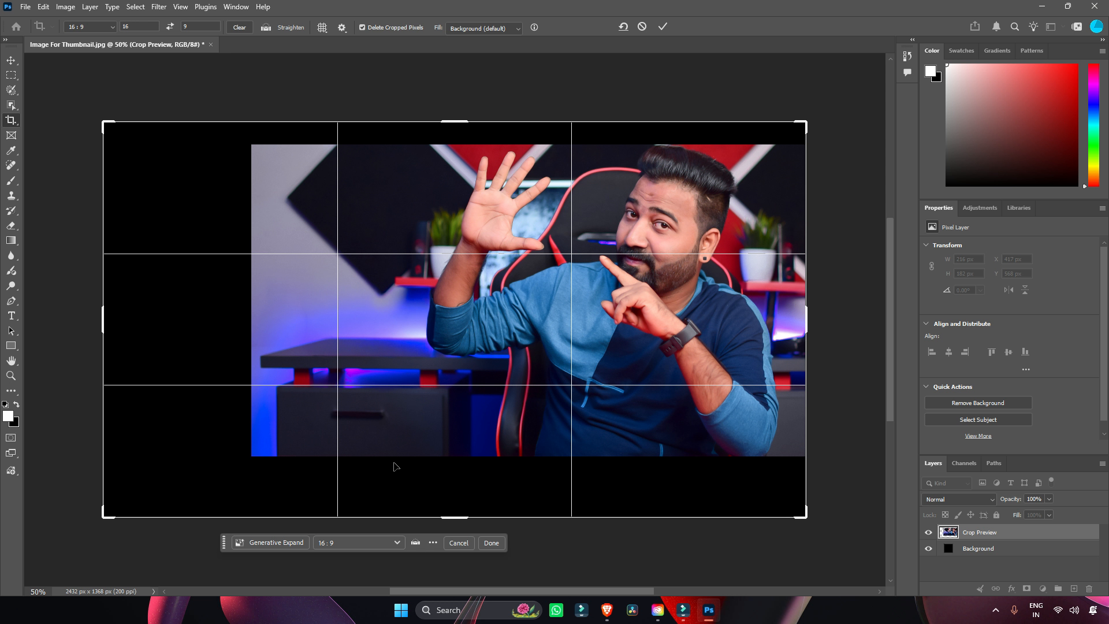
{"action": "left_click", "coordinate": [303, 543]}
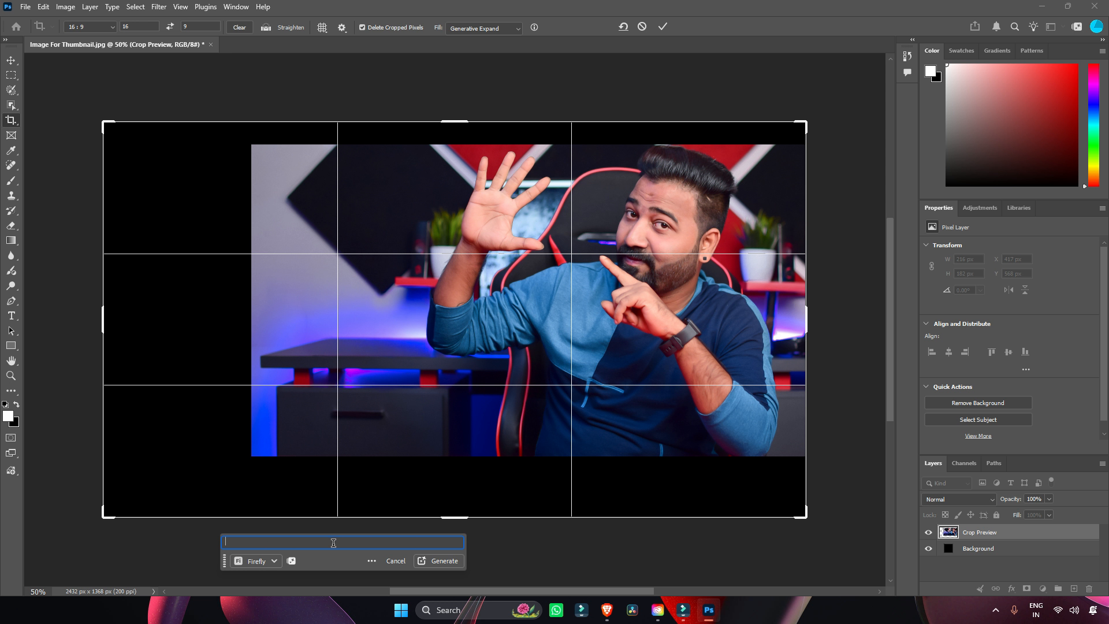
{"action": "left_click", "coordinate": [440, 561]}
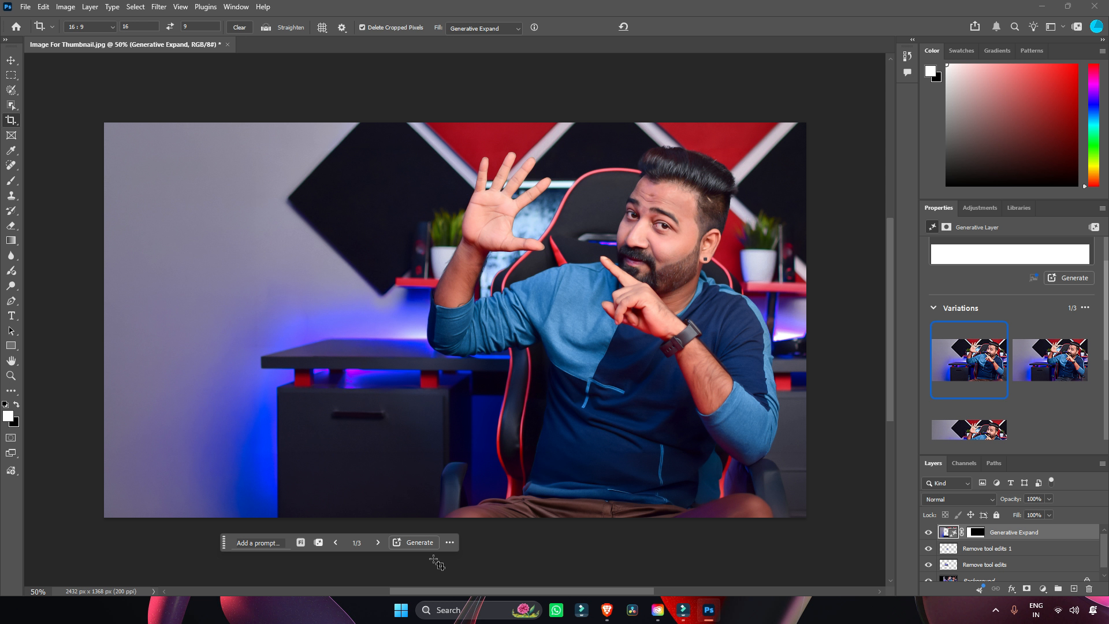
Step: Toggle the Generative Expand layer to compare before and after, view the second and third variations, and choose the second
{"action": "left_click", "coordinate": [928, 532]}
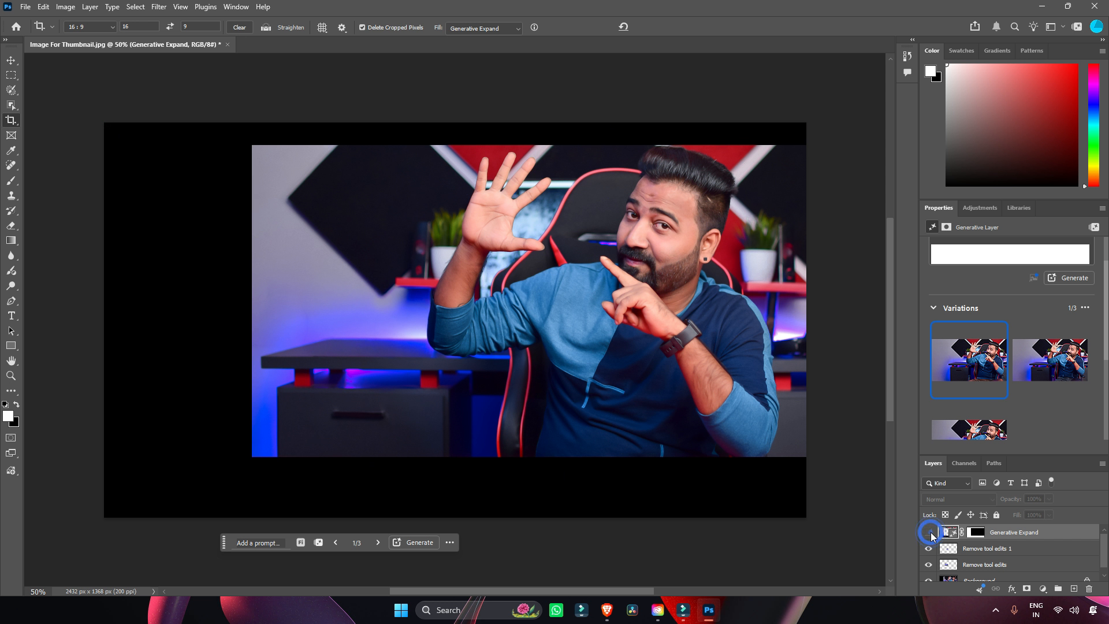
{"action": "left_click", "coordinate": [928, 532]}
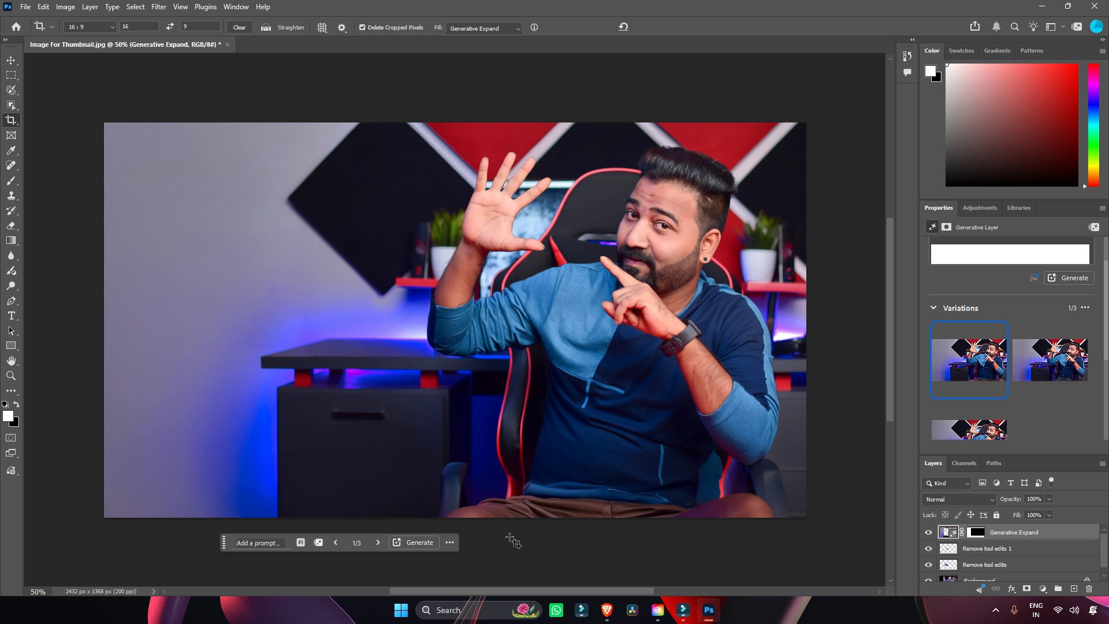
{"action": "left_click", "coordinate": [1026, 357]}
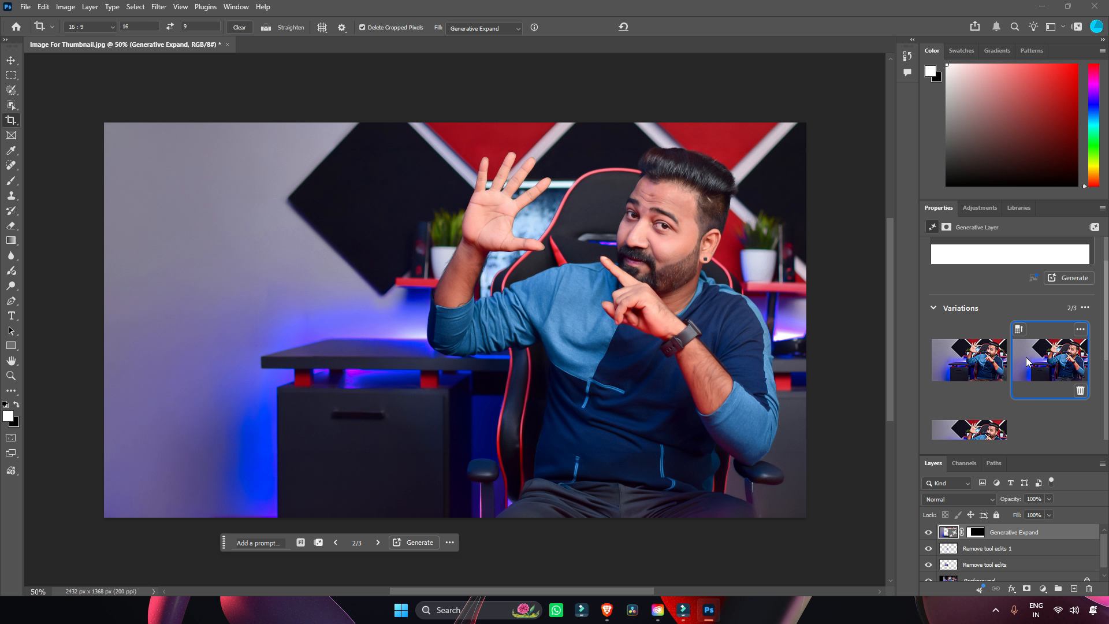
{"action": "left_click", "coordinate": [967, 430]}
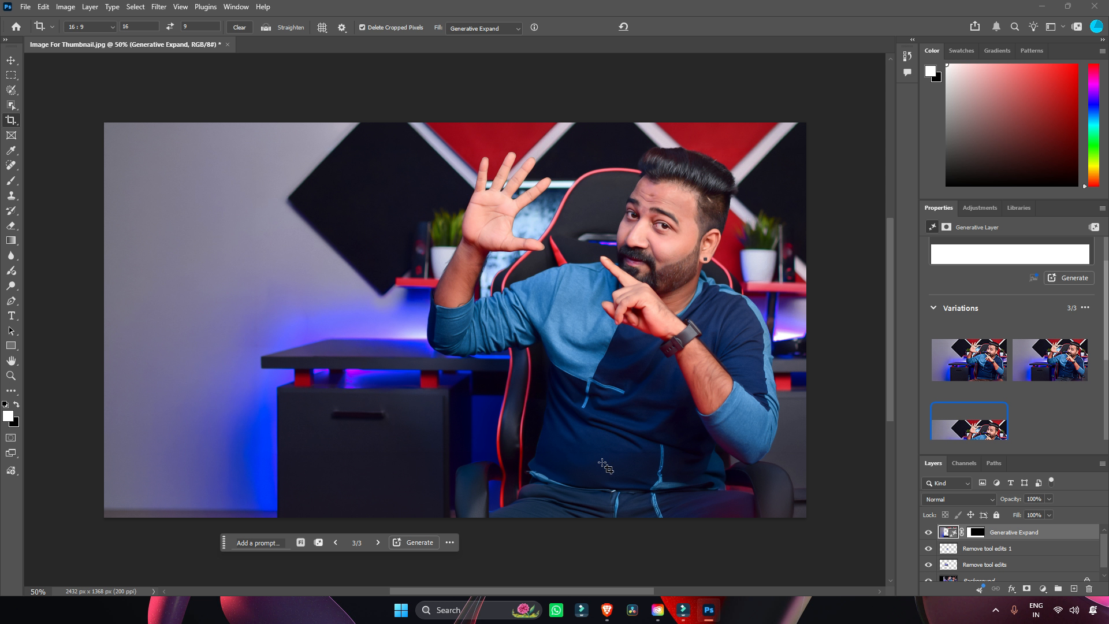
{"action": "left_click", "coordinate": [1034, 370]}
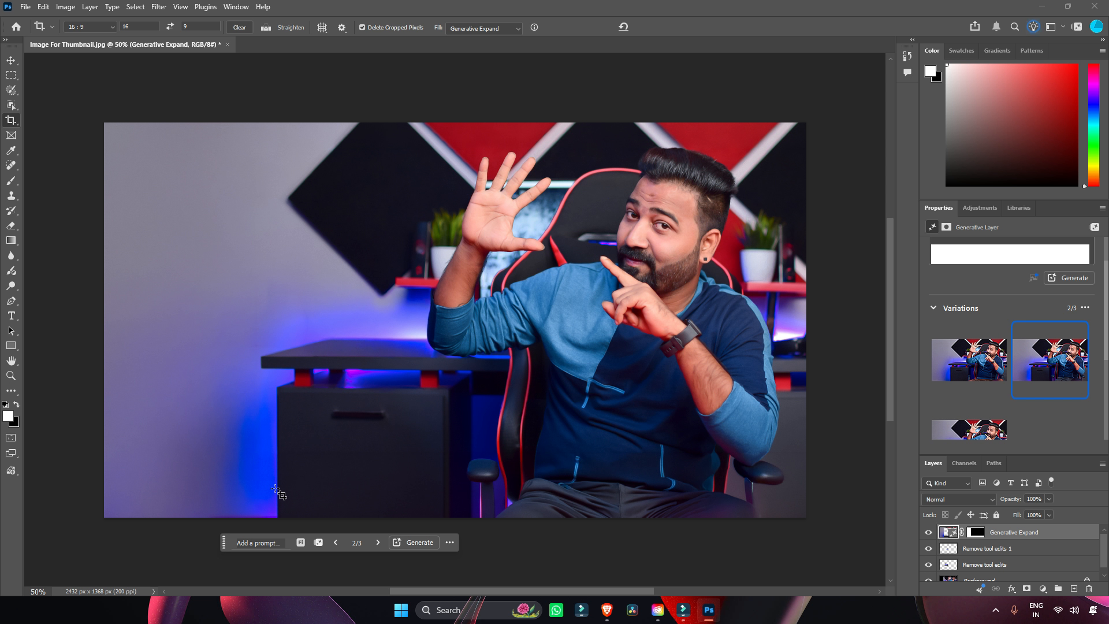
Step: Paint a tall lamp-shaped selection on the wall beside the desk with a size 125 Selection Brush and generate "floor lamp" in it
{"action": "key", "text": "w"}
{"action": "key", "text": "bracketright"}
{"action": "key", "text": "bracketright"}
{"action": "key", "text": "bracketright"}
{"action": "key", "text": "bracketright"}
{"action": "key", "text": "bracketright"}
{"action": "mouse_move", "coordinate": [242, 280]}
{"action": "left_mouse_down"}
{"action": "mouse_move", "coordinate": [237, 503]}
{"action": "mouse_move", "coordinate": [224, 288]}
{"action": "mouse_move", "coordinate": [239, 337]}
{"action": "left_mouse_up"}
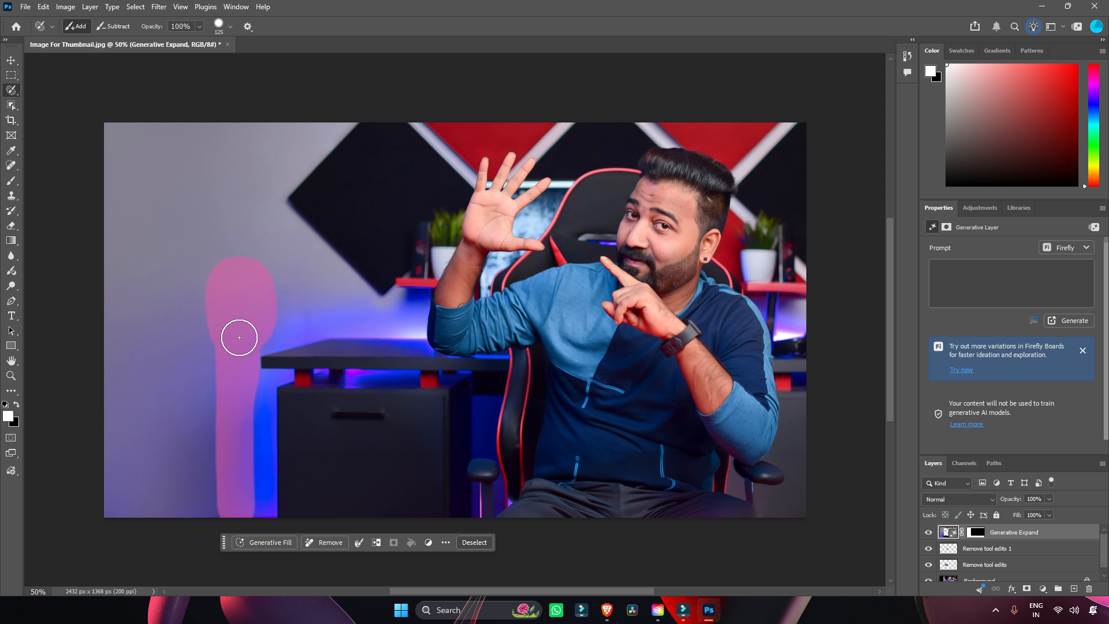
{"action": "left_click", "coordinate": [972, 276]}
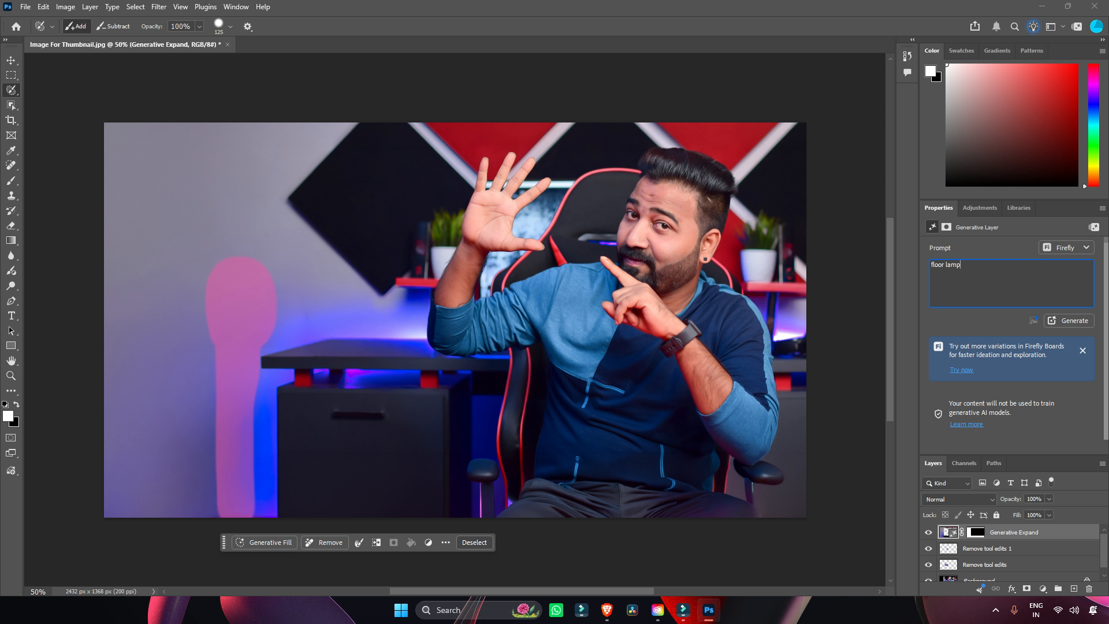
{"action": "left_click", "coordinate": [1056, 321]}
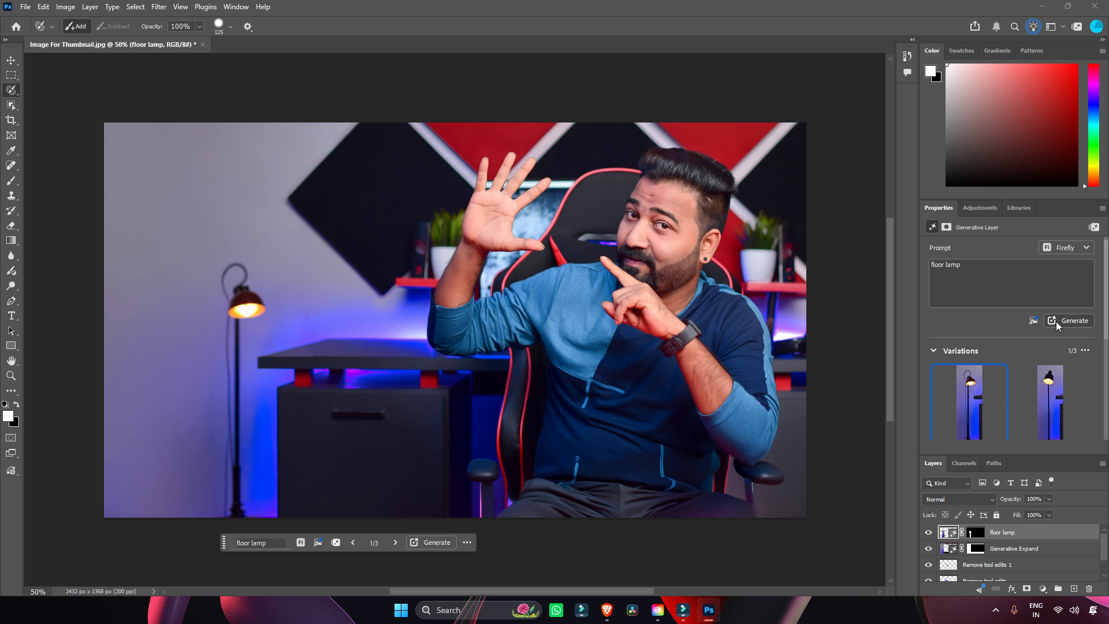
Step: Brush a selection above the desk behind the man, generate "mystery box" in it, and choose the third variation
{"action": "mouse_move", "coordinate": [400, 337]}
{"action": "left_mouse_down"}
{"action": "mouse_move", "coordinate": [292, 320]}
{"action": "mouse_move", "coordinate": [329, 237]}
{"action": "mouse_move", "coordinate": [413, 299]}
{"action": "mouse_move", "coordinate": [387, 330]}
{"action": "left_mouse_up"}
{"action": "left_click", "coordinate": [973, 274]}
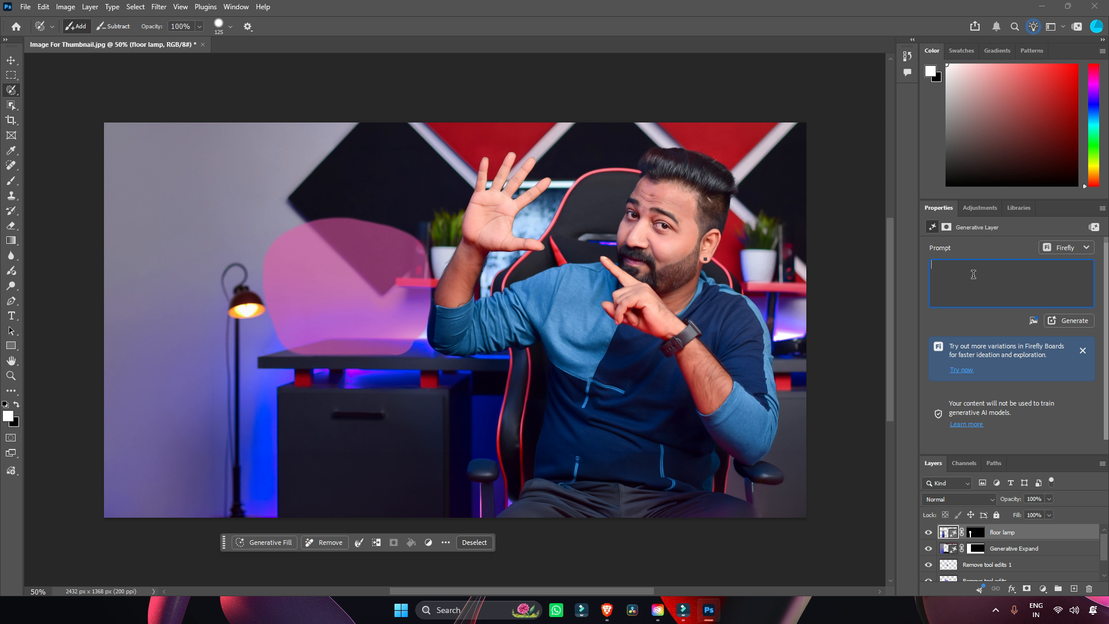
{"action": "type", "text": "mystery box"}
{"action": "left_click", "coordinate": [1071, 322]}
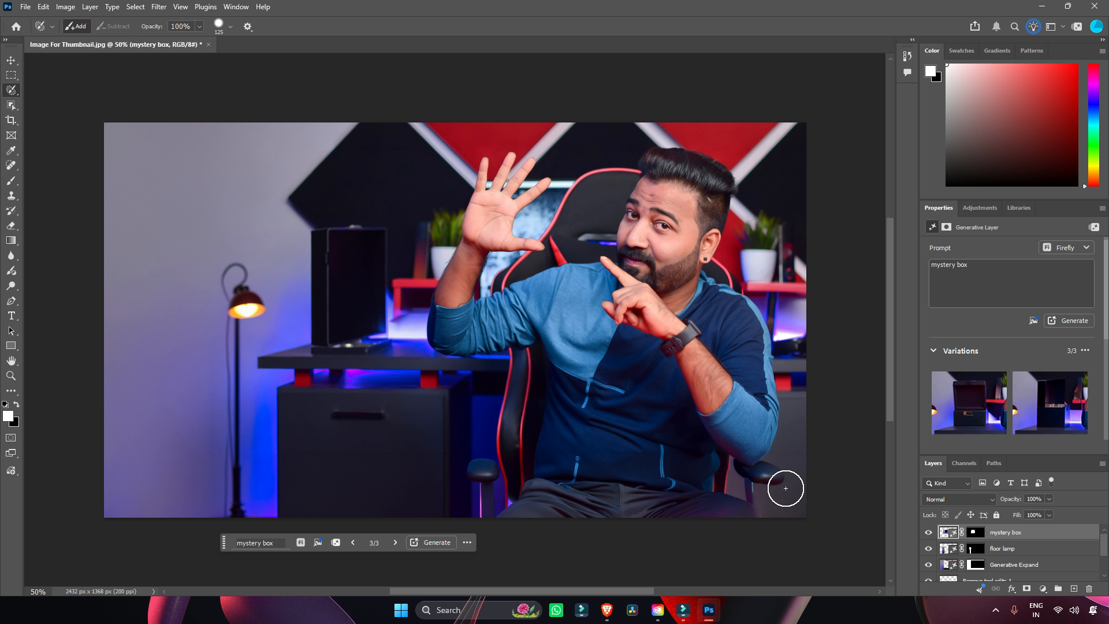
Step: Paint a selection along the lower edge of the photo with a 389 px Selection Brush and generate "white table" in it
{"action": "left_click", "coordinate": [230, 26]}
{"action": "left_click_drag", "start_coordinate": [233, 60], "coordinate": [246, 65]}
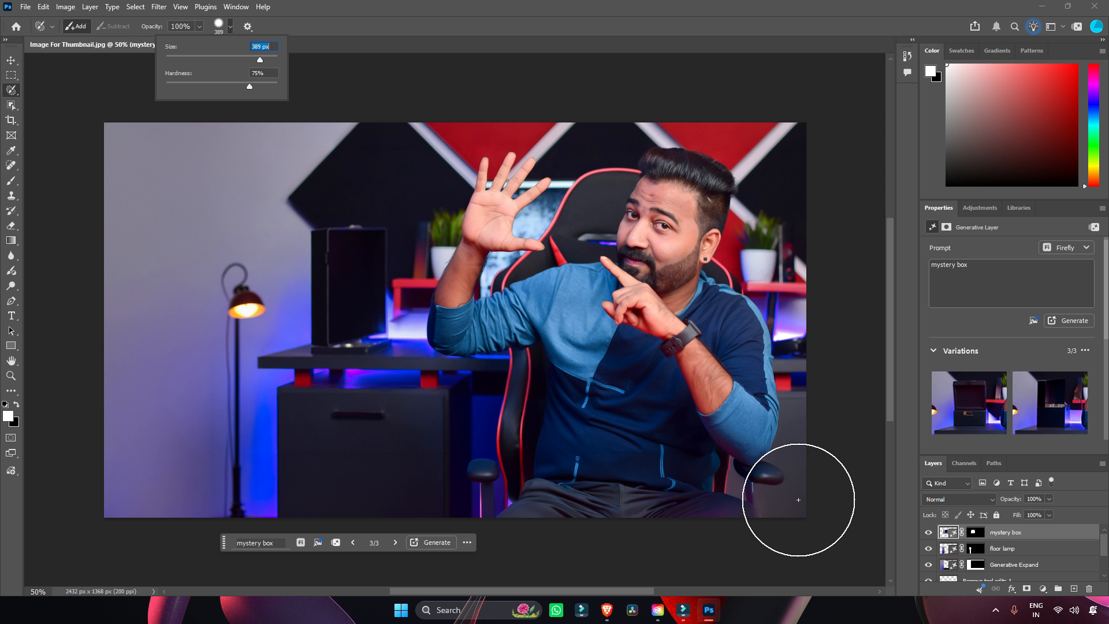
{"action": "left_click_drag", "start_coordinate": [797, 500], "coordinate": [286, 500]}
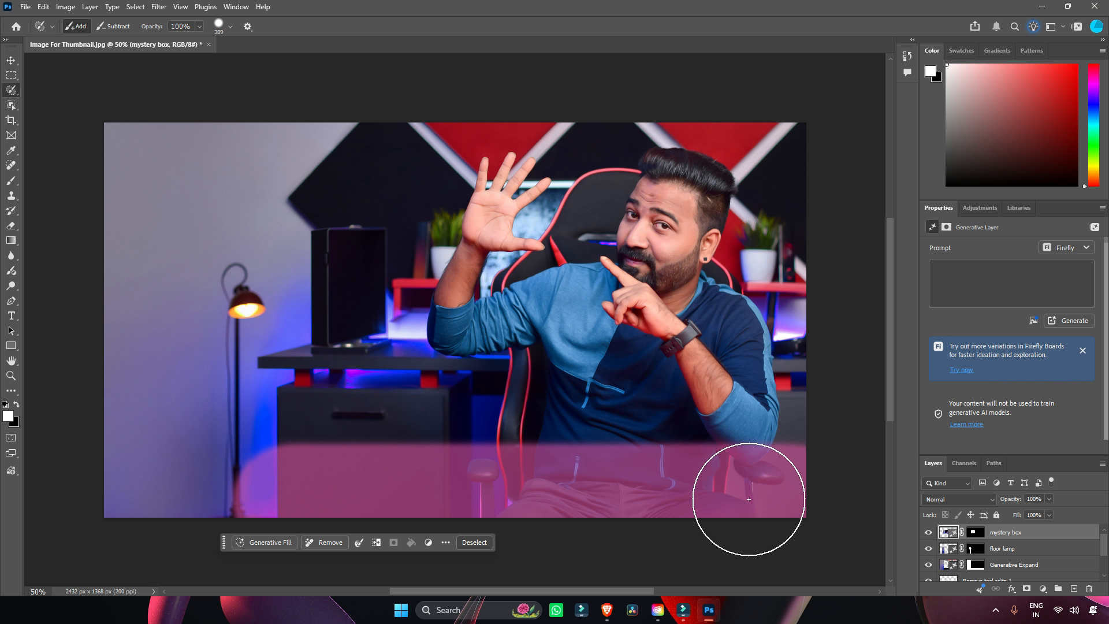
{"action": "left_click", "coordinate": [957, 282]}
{"action": "type", "text": "white table"}
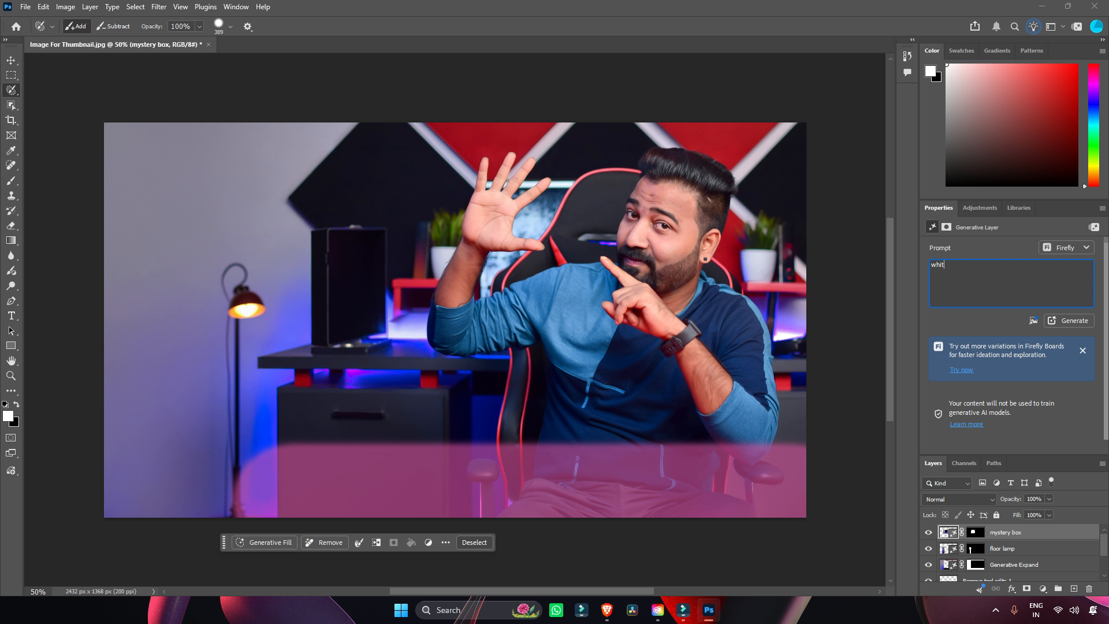
{"action": "left_click", "coordinate": [1080, 324]}
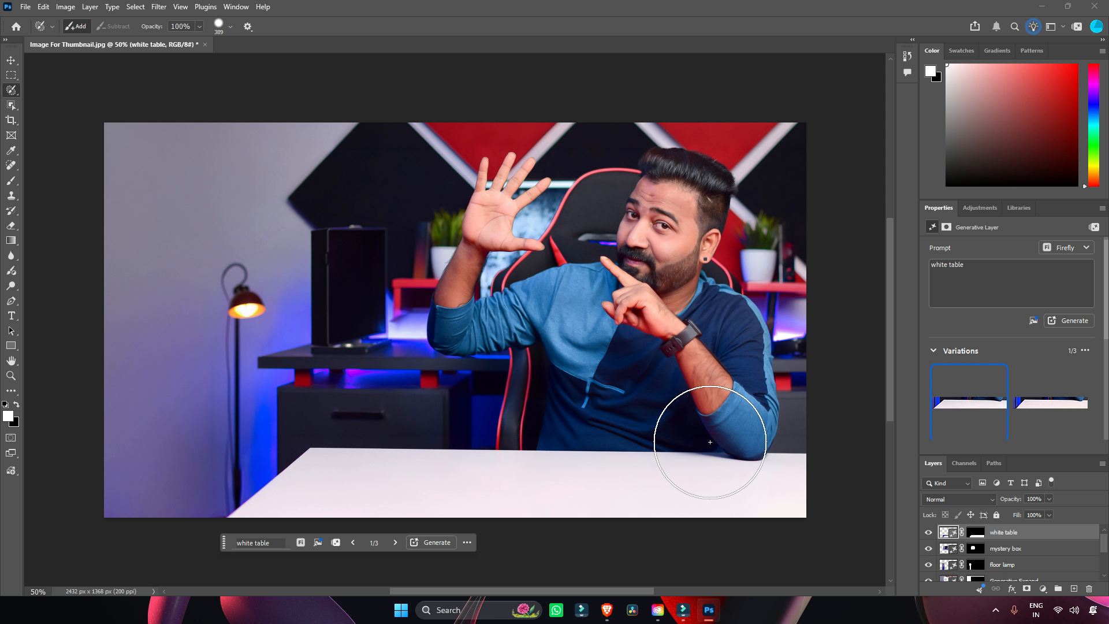
Step: View the second white table variation and choose the third one
{"action": "left_click", "coordinate": [1052, 398]}
{"action": "scroll", "coordinate": [1052, 398], "scroll_direction": "down", "scroll_amount": 3}
{"action": "left_click", "coordinate": [971, 393]}
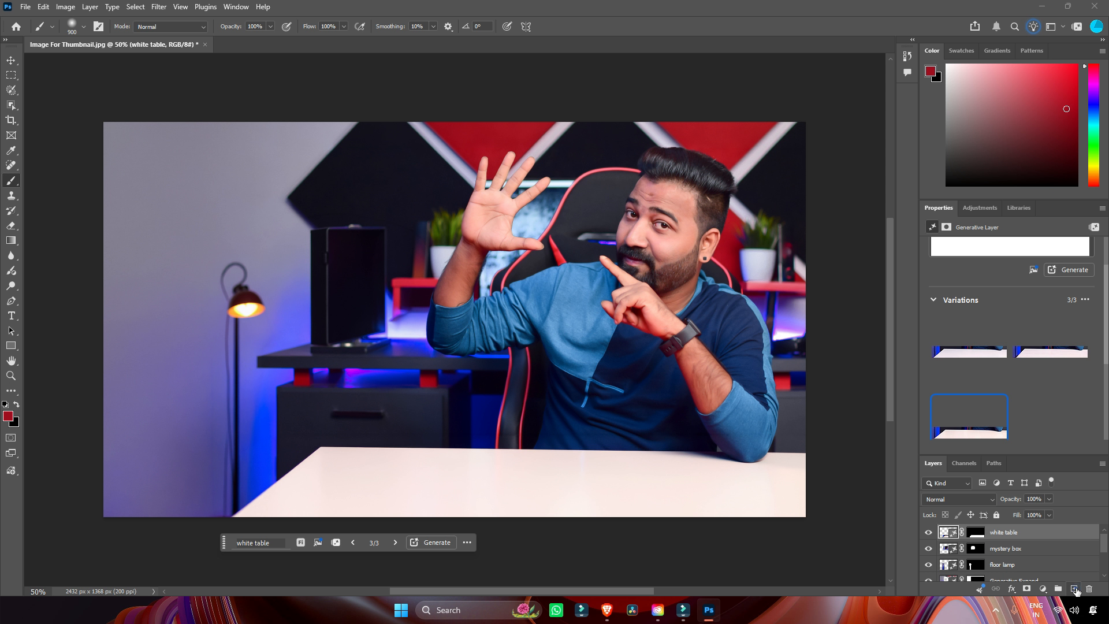
Step: Add a new layer above the white table layer and name it Color Overlay
{"action": "left_click", "coordinate": [1074, 589]}
{"action": "type", "text": "Color Overlay"}
{"action": "key", "text": "Return"}
Step: Set the foreground colour to dark blue 000c6e, sampled from the shadowed blue area between the cabinet and the chair
{"action": "left_click", "coordinate": [8, 415]}
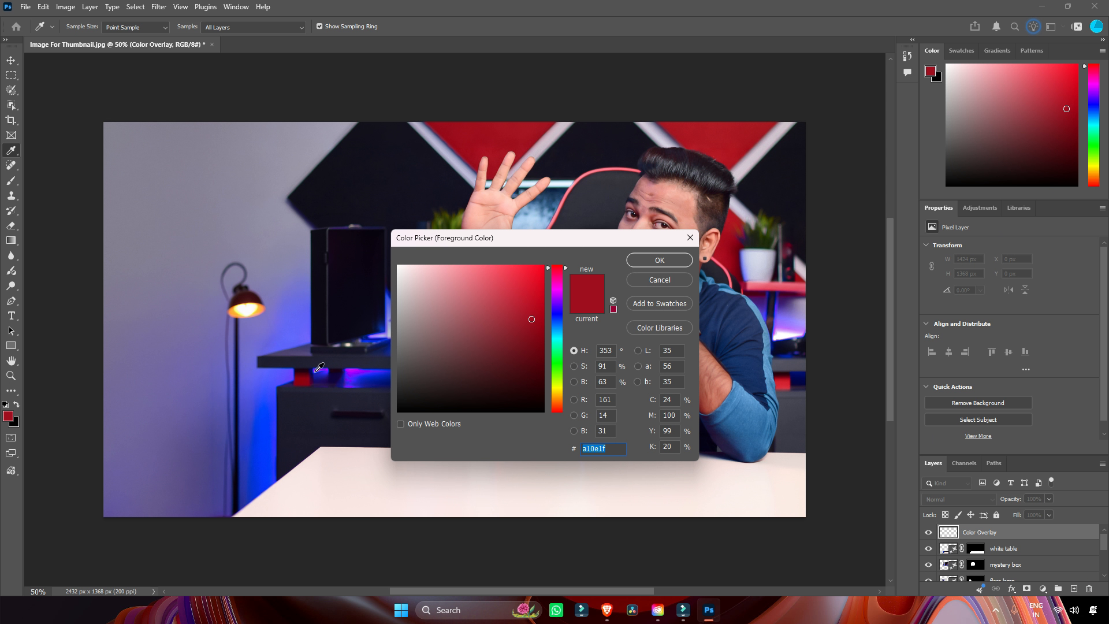
{"action": "left_click_drag", "start_coordinate": [422, 244], "coordinate": [550, 245]}
{"action": "left_click", "coordinate": [377, 372]}
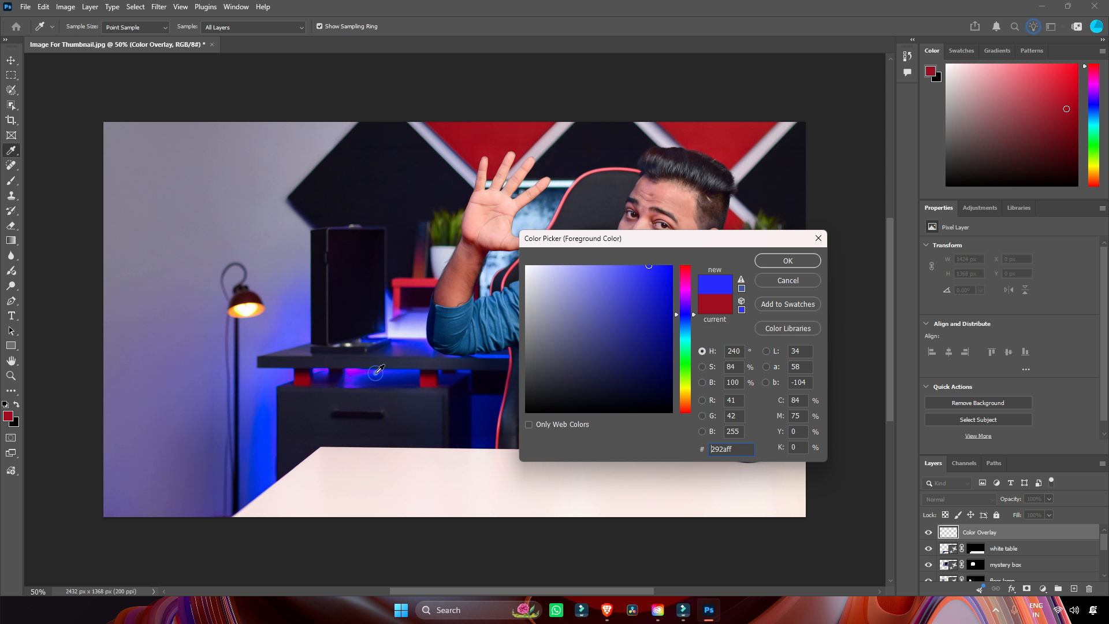
{"action": "left_click", "coordinate": [375, 381]}
{"action": "left_click", "coordinate": [373, 384]}
{"action": "left_click", "coordinate": [359, 384]}
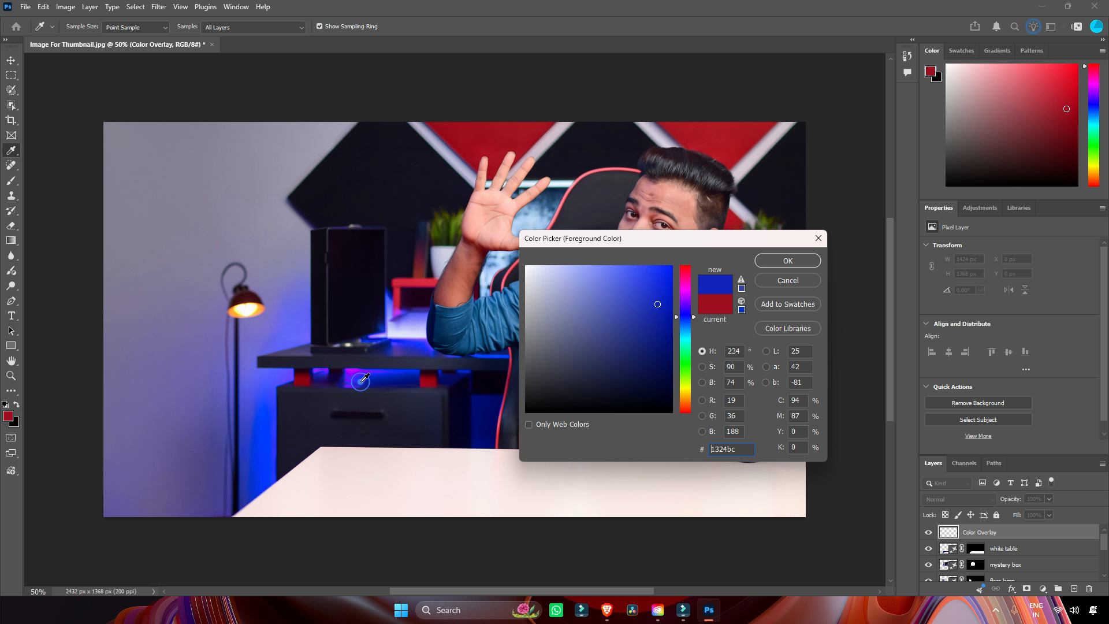
{"action": "left_click", "coordinate": [269, 431]}
{"action": "left_click", "coordinate": [407, 385]}
{"action": "left_click", "coordinate": [474, 408]}
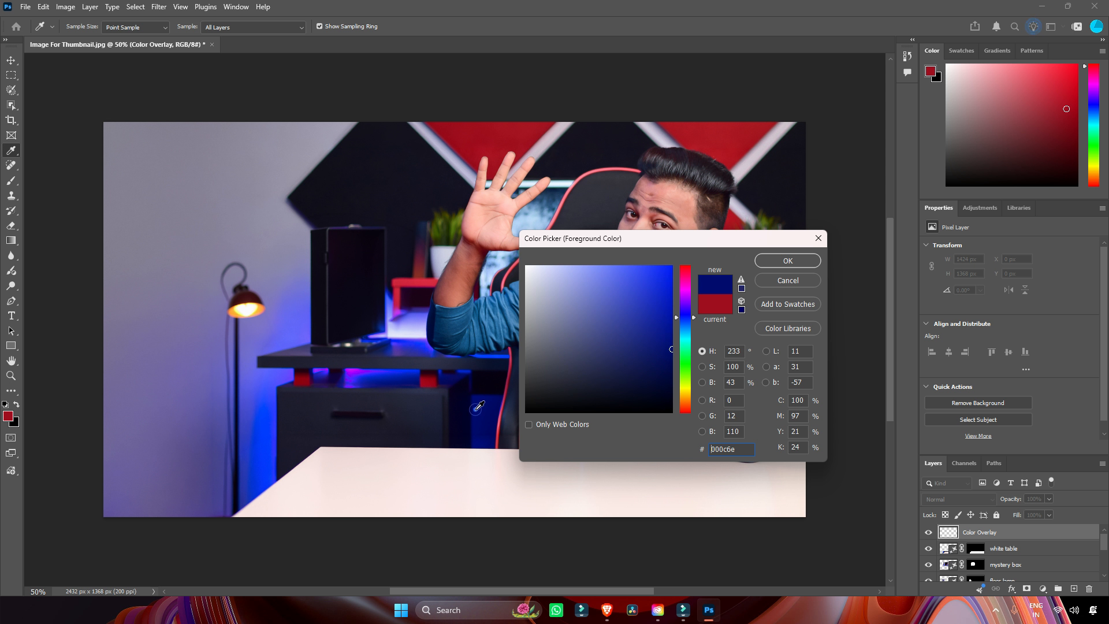
{"action": "left_click", "coordinate": [788, 261]}
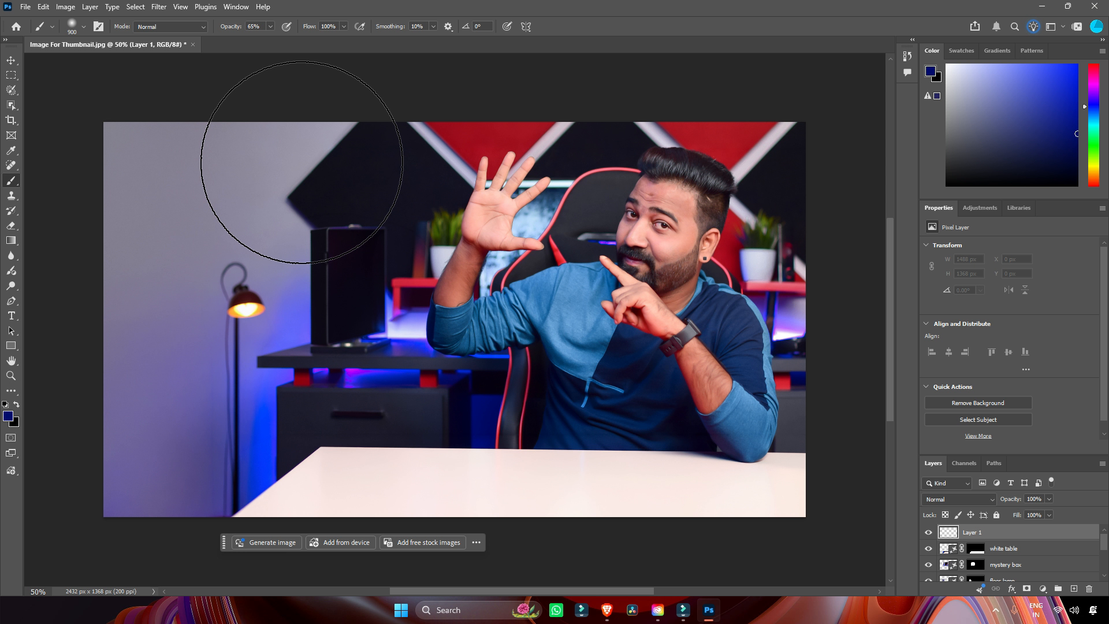
Step: Paint dark blue over the wall around the floor lamp on the new layer with a 900 px soft brush at 65% opacity
{"action": "left_click", "coordinate": [301, 162]}
{"action": "left_click_drag", "start_coordinate": [301, 162], "coordinate": [130, 456]}
{"action": "left_click", "coordinate": [126, 488]}
{"action": "left_click", "coordinate": [124, 495]}
{"action": "left_click_drag", "start_coordinate": [87, 298], "coordinate": [234, 92]}
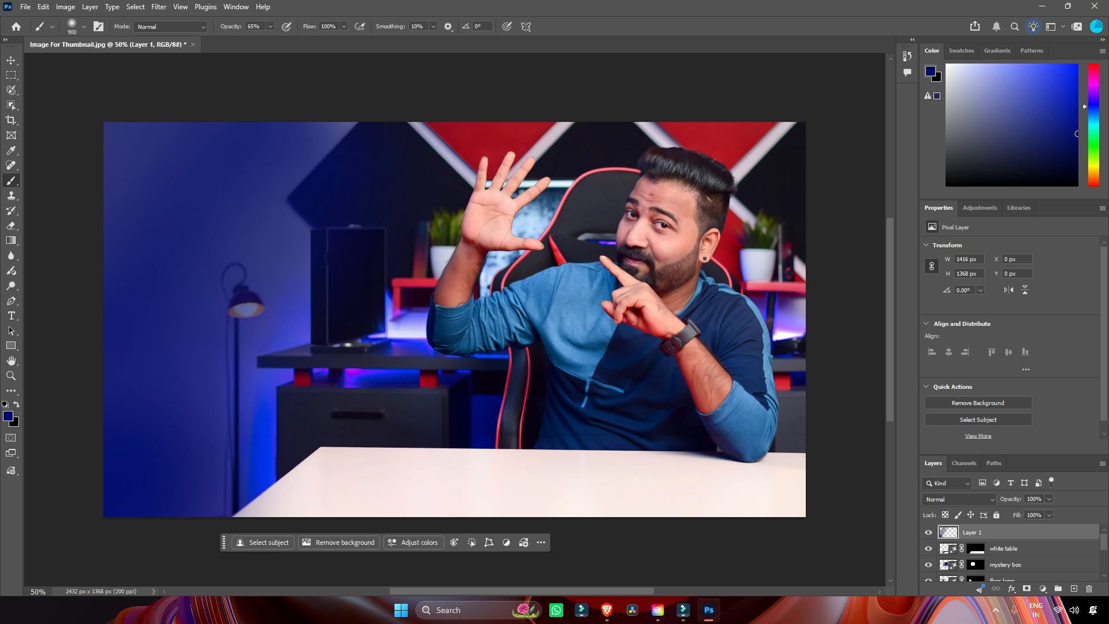
{"action": "left_click", "coordinate": [310, 86]}
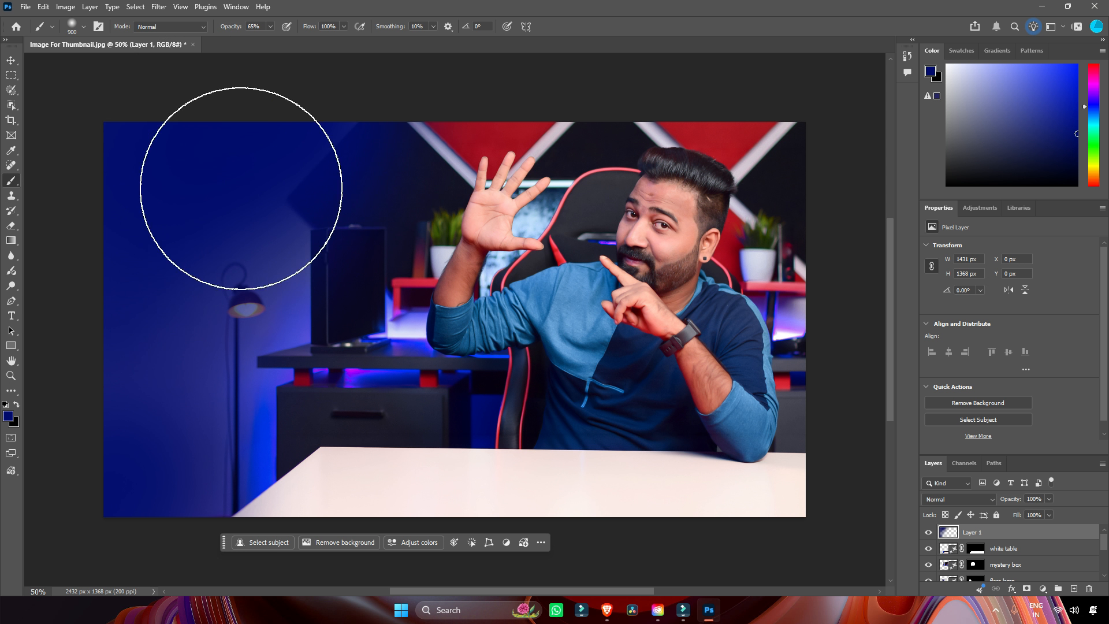
{"action": "left_click", "coordinate": [231, 221]}
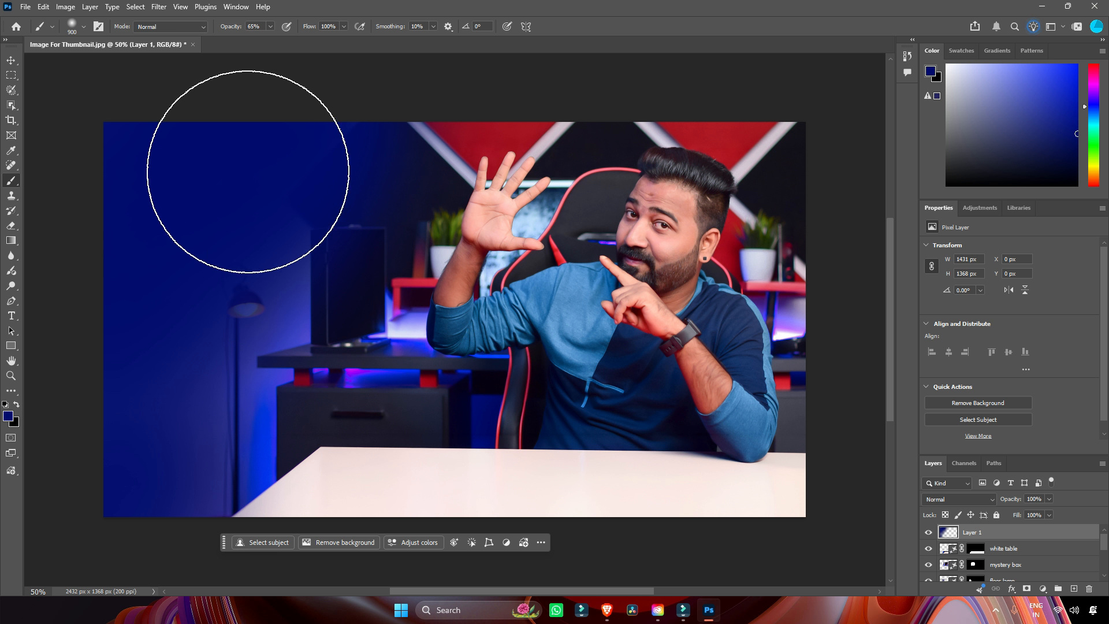
Step: Lower the brush opacity to 26% and paint more dark blue over the floor lamp and the wall above it
{"action": "left_click", "coordinate": [269, 26]}
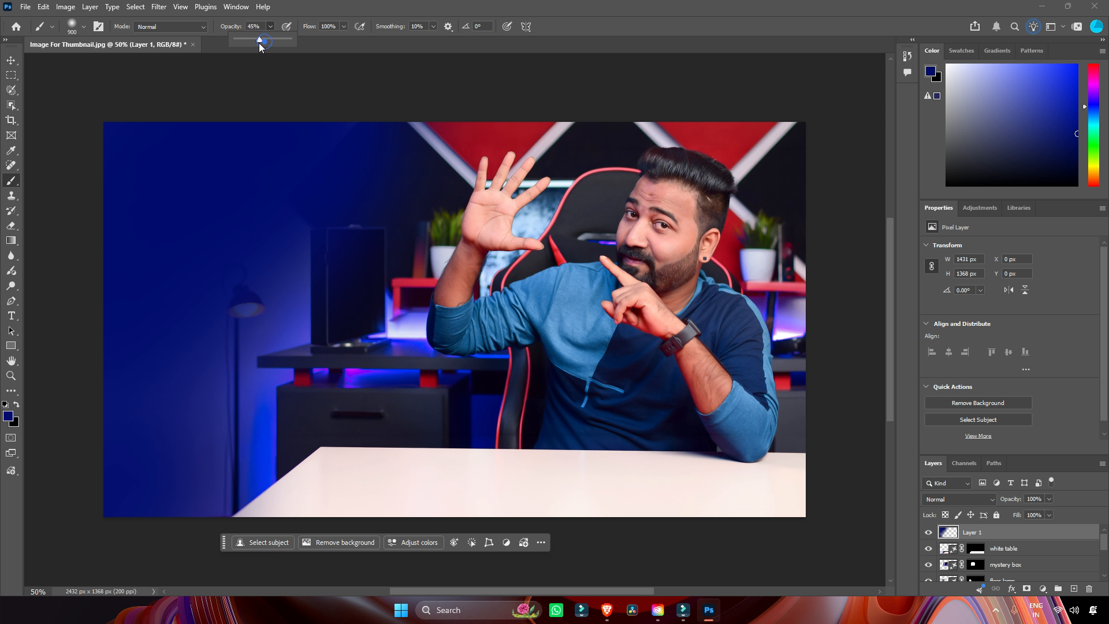
{"action": "left_click_drag", "start_coordinate": [252, 45], "coordinate": [249, 44]}
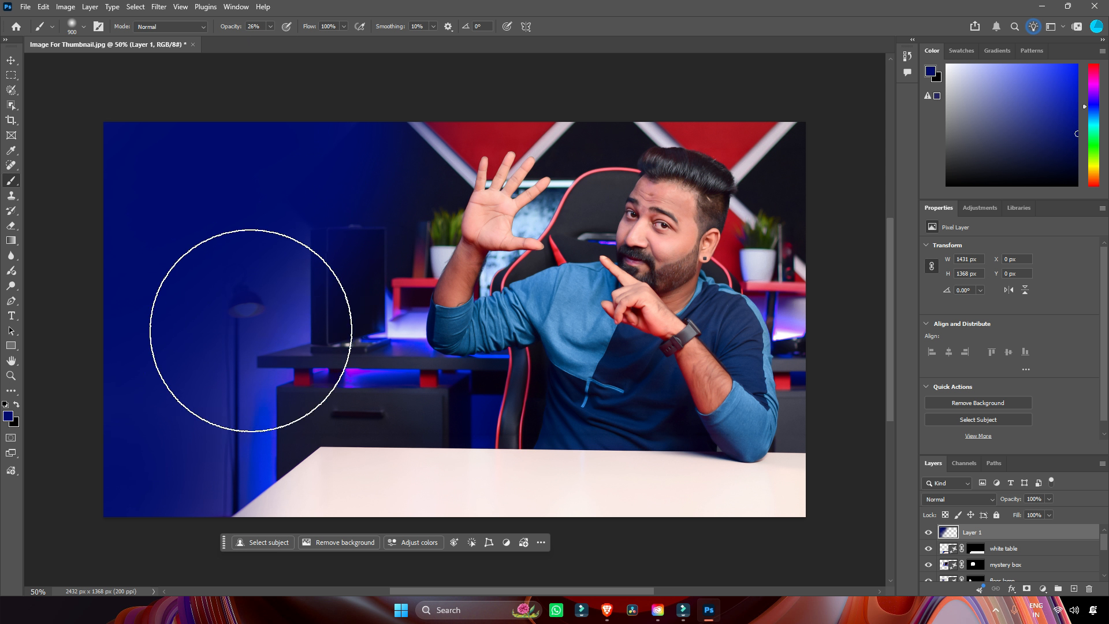
{"action": "left_click_drag", "start_coordinate": [227, 347], "coordinate": [253, 358]}
{"action": "left_click_drag", "start_coordinate": [205, 126], "coordinate": [266, 114]}
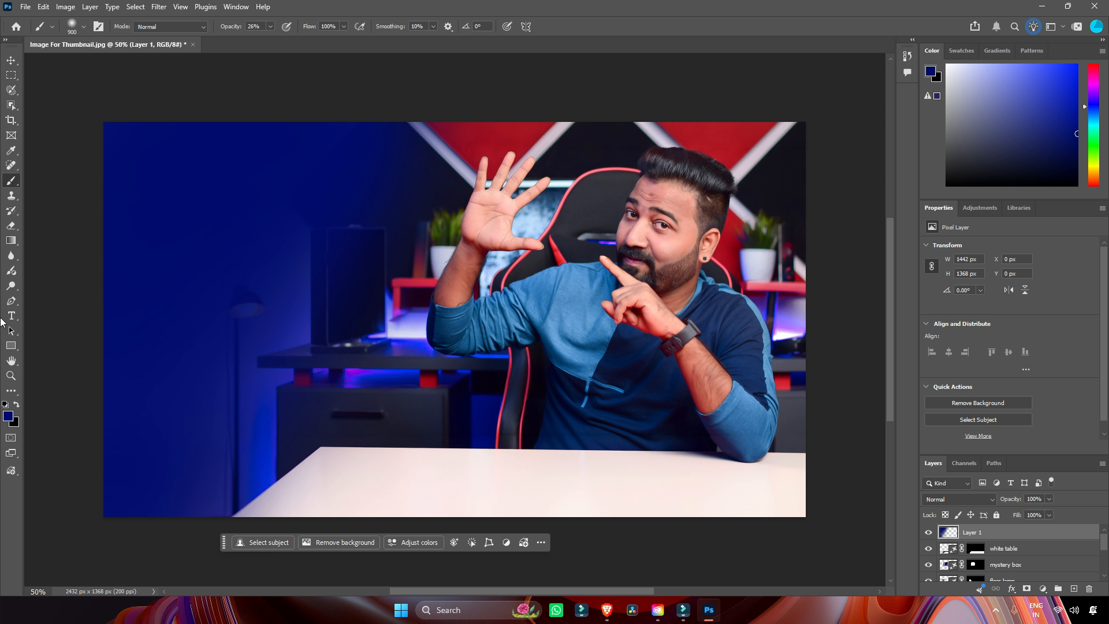
Step: Add the white text DESIGN ANYTHING in 36 pt Tw Cen MT Condensed on the dark blue wall
{"action": "left_click", "coordinate": [11, 316]}
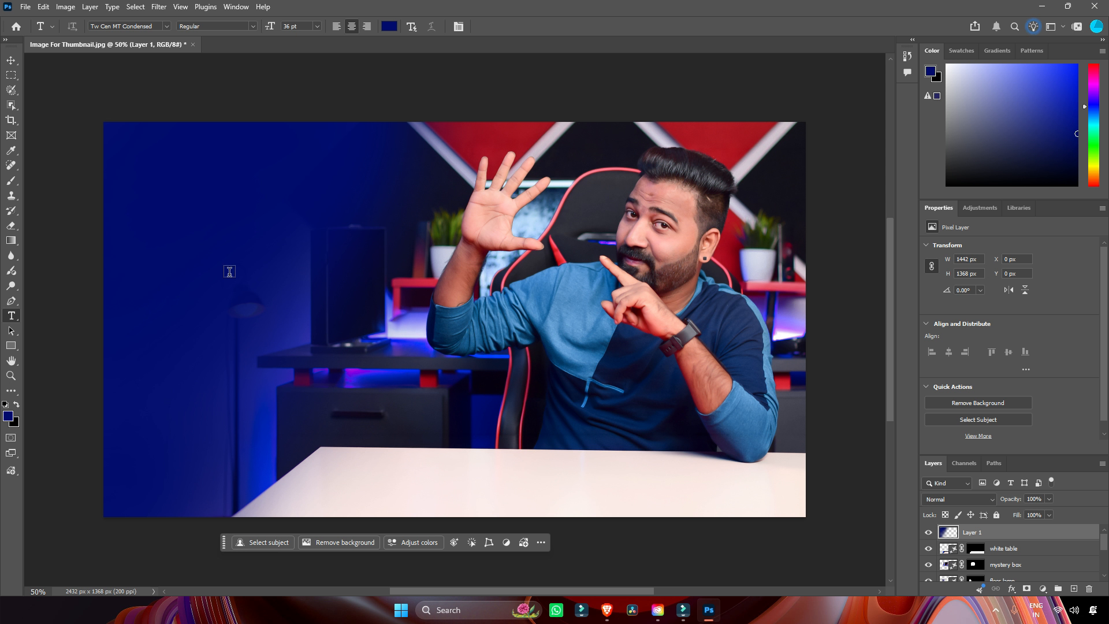
{"action": "key", "text": "d"}
{"action": "key", "text": "x"}
{"action": "left_click", "coordinate": [203, 249]}
{"action": "type", "text": "DESIGN ANYTHING"}
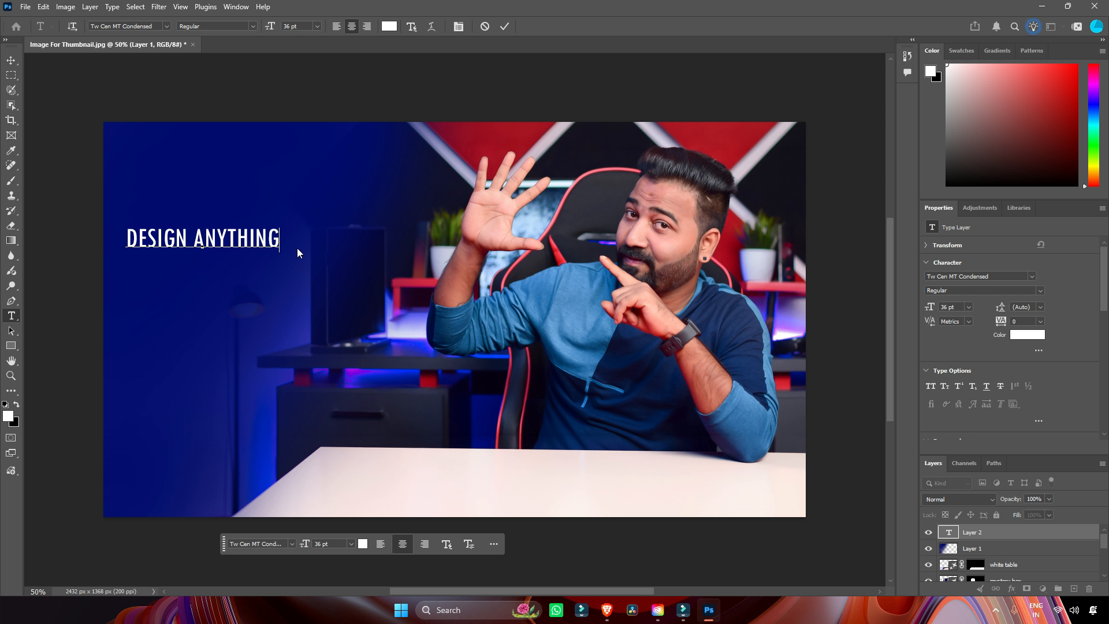
{"action": "key", "text": "ctrl+Return"}
Step: Duplicate the heading below itself to make separate text layers reading IN and 5 side by side
{"action": "key", "text": "v"}
{"action": "left_click_drag", "start_coordinate": [209, 244], "coordinate": [209, 304]}
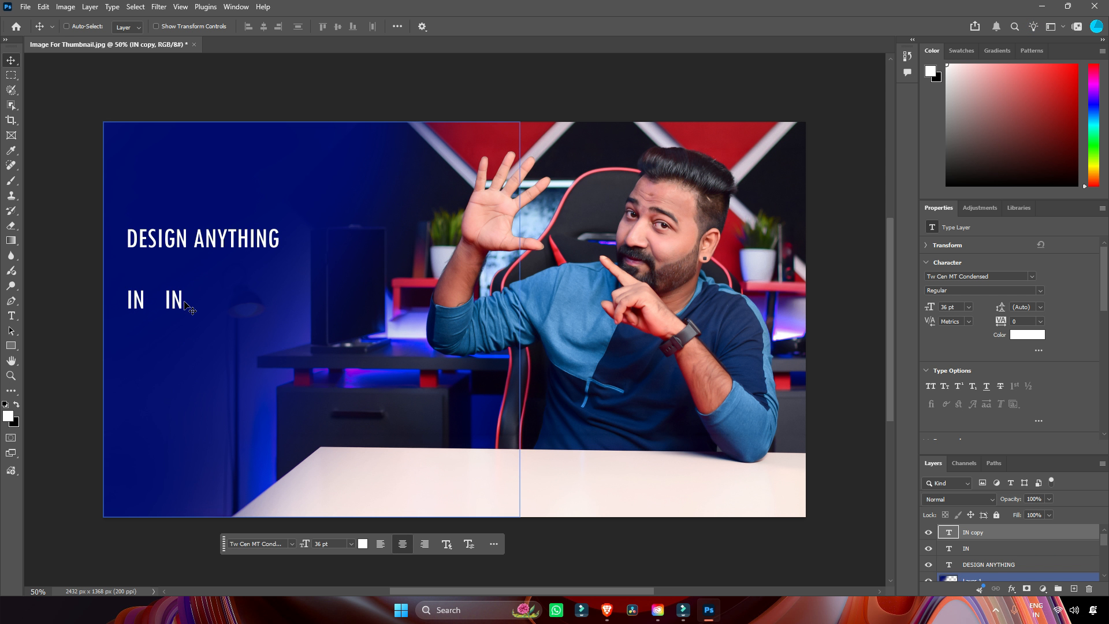
{"action": "double_click", "coordinate": [174, 299]}
{"action": "key", "text": "ctrl+a"}
{"action": "type", "text": "5"}
{"action": "key", "text": "ctrl+Return"}
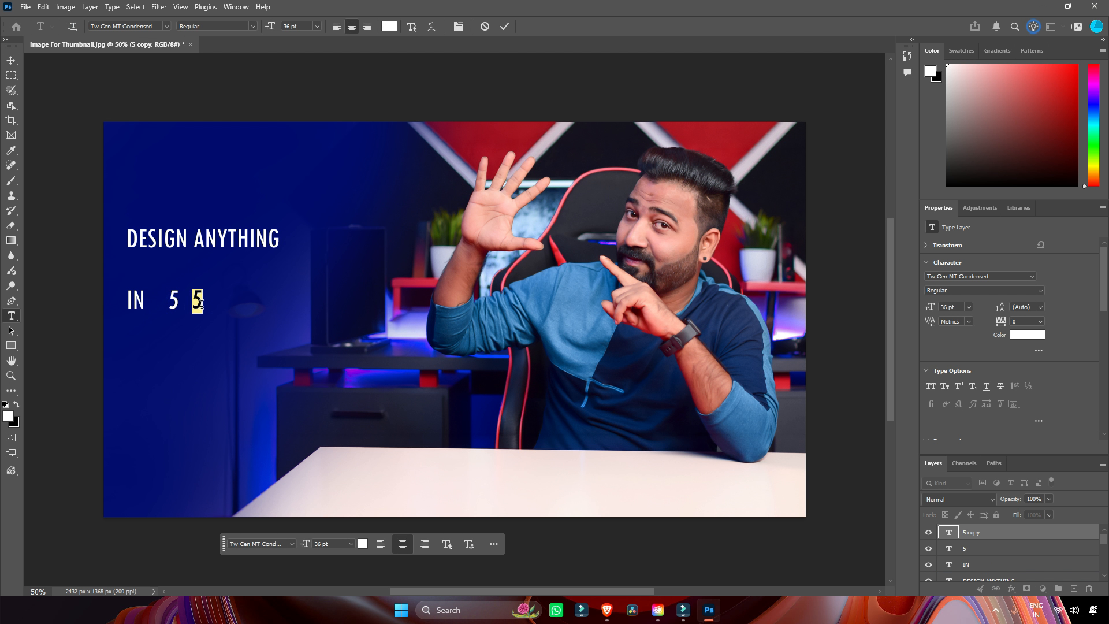
Step: Change the copy of the 5 to read Minutes and place it beside the 5
{"action": "type", "text": "Minu"}
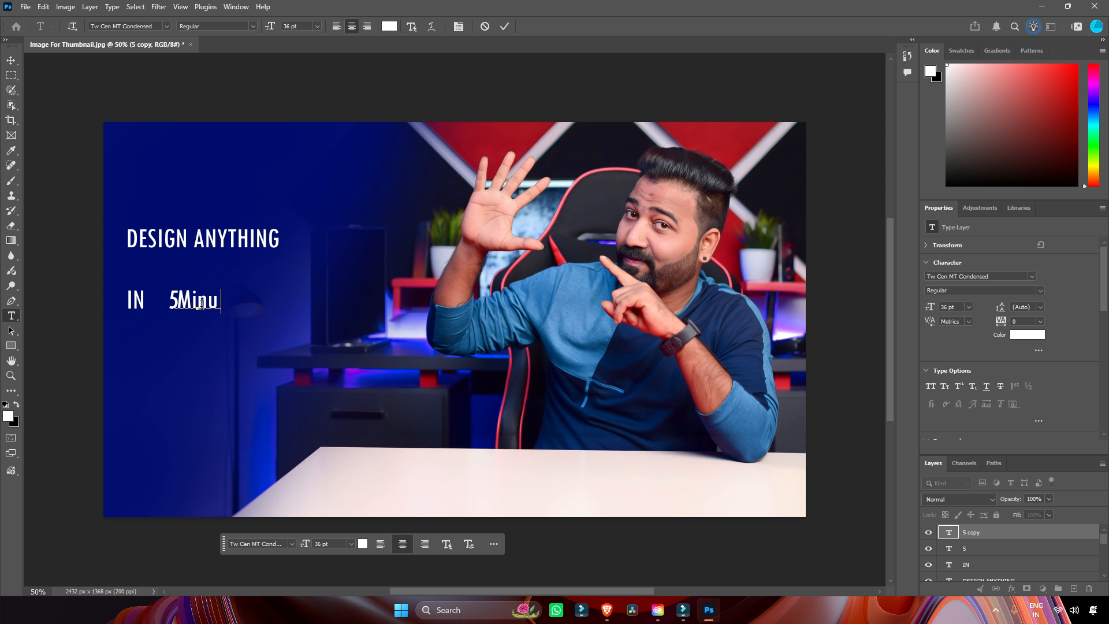
{"action": "type", "text": "tes"}
{"action": "key", "text": "ctrl+Return"}
{"action": "key", "text": "v"}
{"action": "left_click_drag", "start_coordinate": [211, 311], "coordinate": [250, 311]}
Step: Set the DESIGN ANYTHING text to the Captura Black Demo font and shift it fully inside the image, above IN 5 Minutes
{"action": "left_click", "coordinate": [203, 239], "text": "ctrl"}
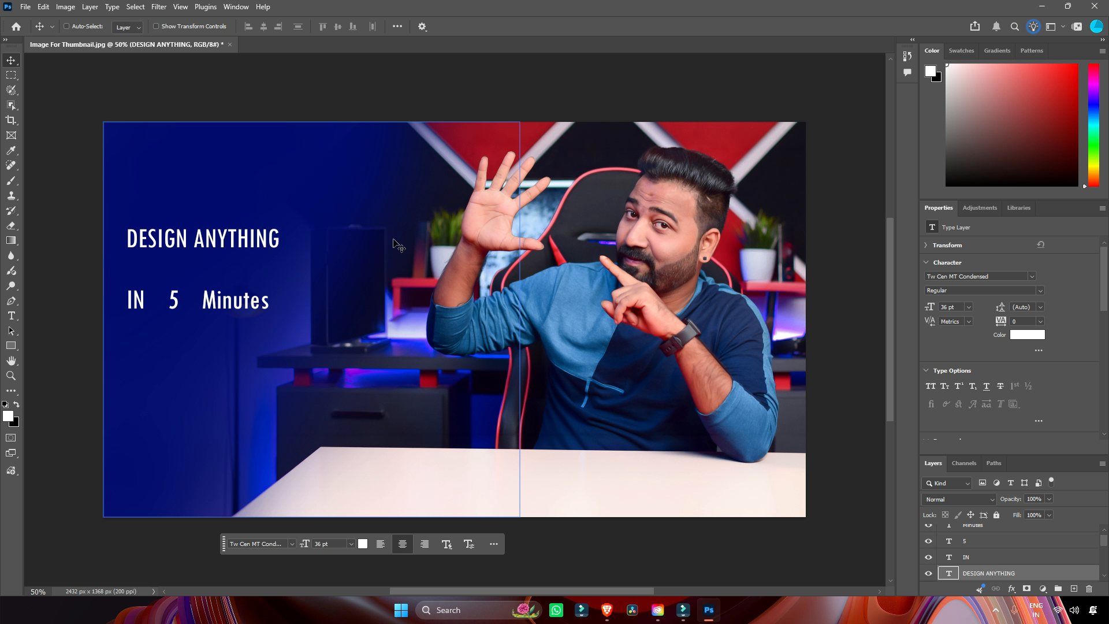
{"action": "key", "text": "t"}
{"action": "left_click", "coordinate": [124, 26]}
{"action": "type", "text": "captura"}
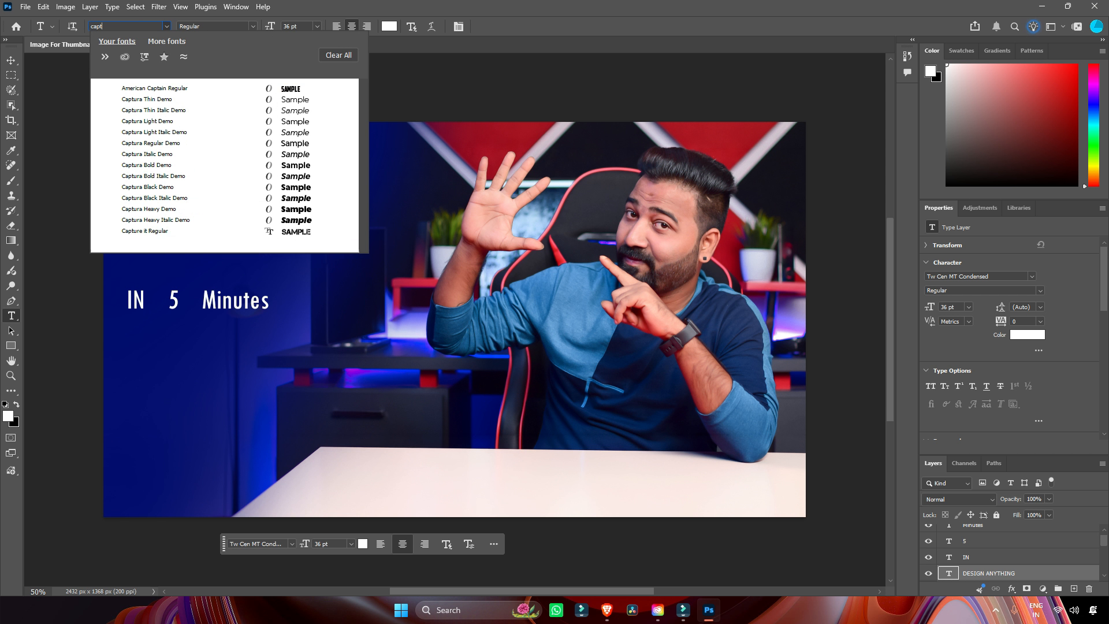
{"action": "key", "text": "Down"}
{"action": "key", "text": "Down"}
{"action": "key", "text": "Down"}
{"action": "key", "text": "Down"}
{"action": "key", "text": "Down"}
{"action": "key", "text": "Down"}
{"action": "key", "text": "Down"}
{"action": "key", "text": "Down"}
{"action": "key", "text": "Return"}
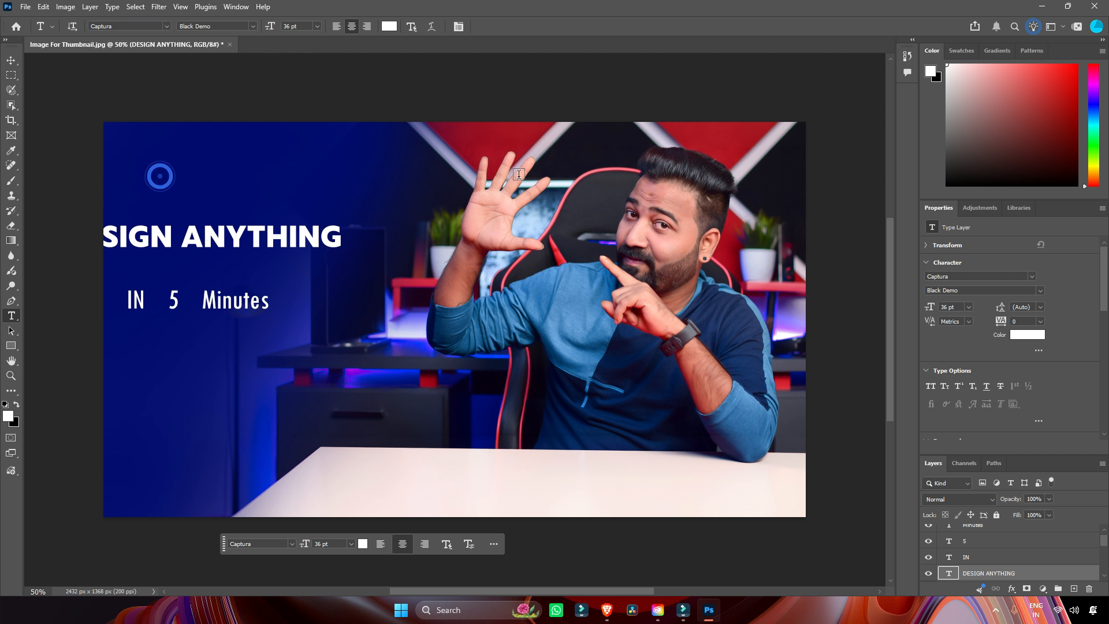
{"action": "key", "text": "v"}
{"action": "left_click_drag", "start_coordinate": [142, 237], "coordinate": [202, 240]}
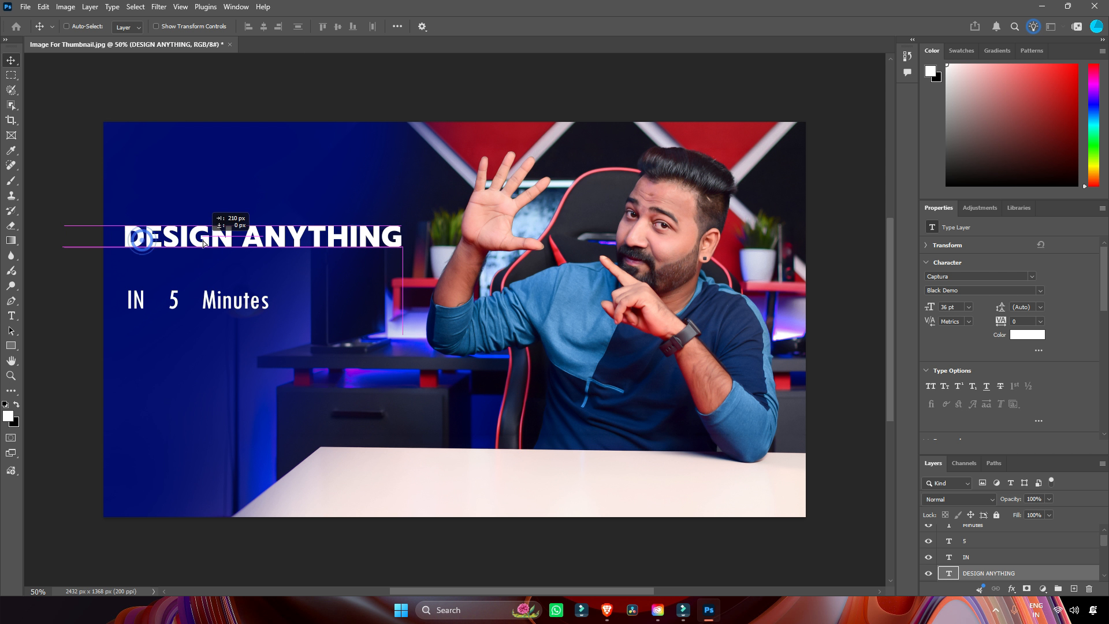
Step: Enlarge the 5 into a dominant numeral, set it in the Anton font and scale it to about 336 pt
{"action": "left_click", "coordinate": [174, 301], "text": "ctrl"}
{"action": "key", "text": "ctrl+t"}
{"action": "left_click_drag", "start_coordinate": [181, 317], "coordinate": [243, 554]}
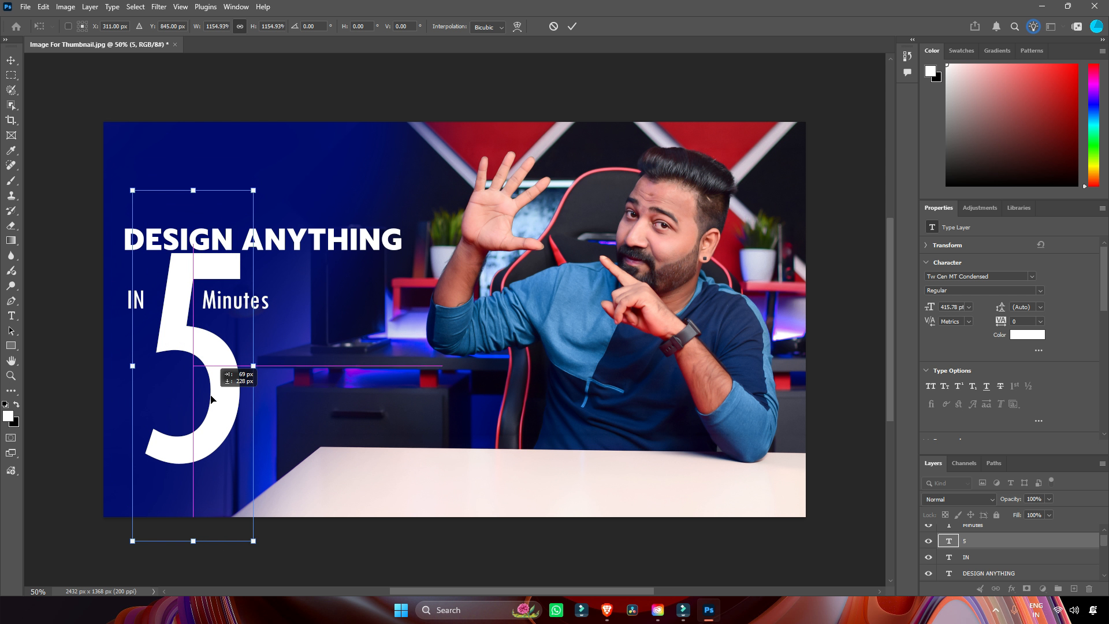
{"action": "key", "text": "Return"}
{"action": "key", "text": "t"}
{"action": "key", "text": "Down"}
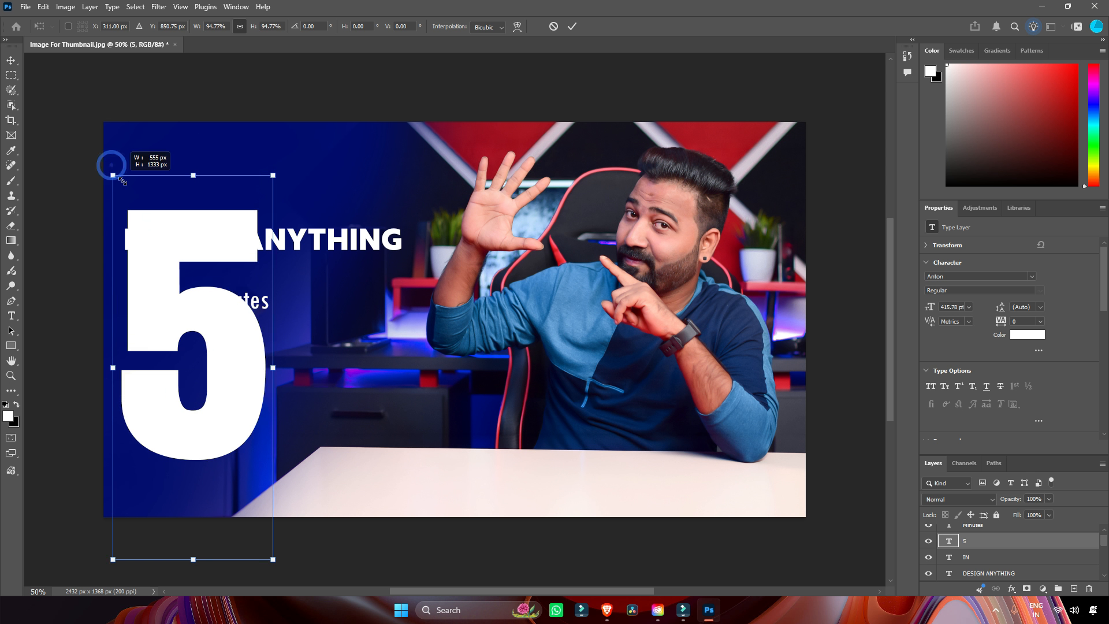
{"action": "key", "text": "Return"}
Step: Move DESIGN ANYTHING up to sit just above the large 5 and scale it to about 37.4 pt
{"action": "left_click_drag", "start_coordinate": [273, 240], "coordinate": [274, 209]}
{"action": "key", "text": "ctrl+t"}
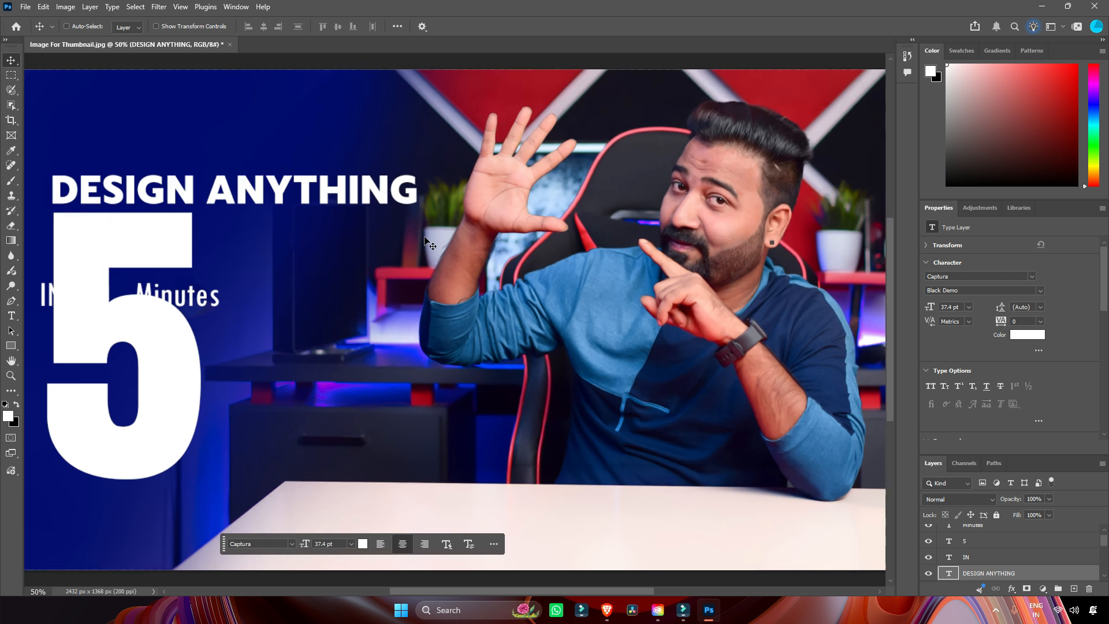
{"action": "scroll", "coordinate": [424, 241], "scroll_direction": "up", "scroll_amount": 3}
{"action": "left_click_drag", "start_coordinate": [539, 337], "coordinate": [413, 277]}
Step: Cut the word ANYTHING from the heading and align the remaining DESIGN above the 5
{"action": "key", "text": "t"}
{"action": "left_click_drag", "start_coordinate": [347, 162], "coordinate": [688, 162]}
{"action": "key", "text": "ctrl+x"}
{"action": "key", "text": "ctrl+Return"}
{"action": "key", "text": "v"}
{"action": "left_click_drag", "start_coordinate": [441, 175], "coordinate": [277, 175]}
Step: Add Anything as a separate text layer and give it a handwritten signature font
{"action": "key", "text": "t"}
{"action": "left_click", "coordinate": [439, 265]}
{"action": "type", "text": "Anything"}
{"action": "key", "text": "ctrl+Return"}
{"action": "key", "text": "t"}
{"action": "left_click", "coordinate": [127, 26]}
{"action": "type", "text": "signature"}
{"action": "left_click", "coordinate": [267, 123]}
Step: Make the script word all lowercase, reading anything, and place it beside DESIGN
{"action": "key", "text": "v"}
{"action": "key", "text": "t"}
{"action": "left_click", "coordinate": [398, 222]}
{"action": "mouse_move", "coordinate": [479, 248]}
{"action": "left_mouse_down"}
{"action": "mouse_move", "coordinate": [546, 212]}
{"action": "mouse_move", "coordinate": [495, 189]}
{"action": "left_mouse_up"}
{"action": "key", "text": "BackSpace"}
{"action": "type", "text": "a"}
{"action": "key", "text": "Return"}
{"action": "key", "text": "ctrl+minus"}
Step: Move Minutes next to the upper part of the 5 and IN to its other side, just below DESIGN
{"action": "right_click", "coordinate": [348, 323]}
{"action": "left_click", "coordinate": [373, 328]}
{"action": "left_click_drag", "start_coordinate": [372, 327], "coordinate": [441, 283]}
{"action": "key", "text": "Down"}
{"action": "key", "text": "Down"}
{"action": "key", "text": "Down"}
{"action": "key", "text": "Down"}
{"action": "key", "text": "Down"}
{"action": "key", "text": "Down"}
{"action": "key", "text": "Down"}
{"action": "right_click", "coordinate": [224, 316]}
{"action": "left_click", "coordinate": [238, 331]}
{"action": "left_click_drag", "start_coordinate": [238, 331], "coordinate": [226, 258]}
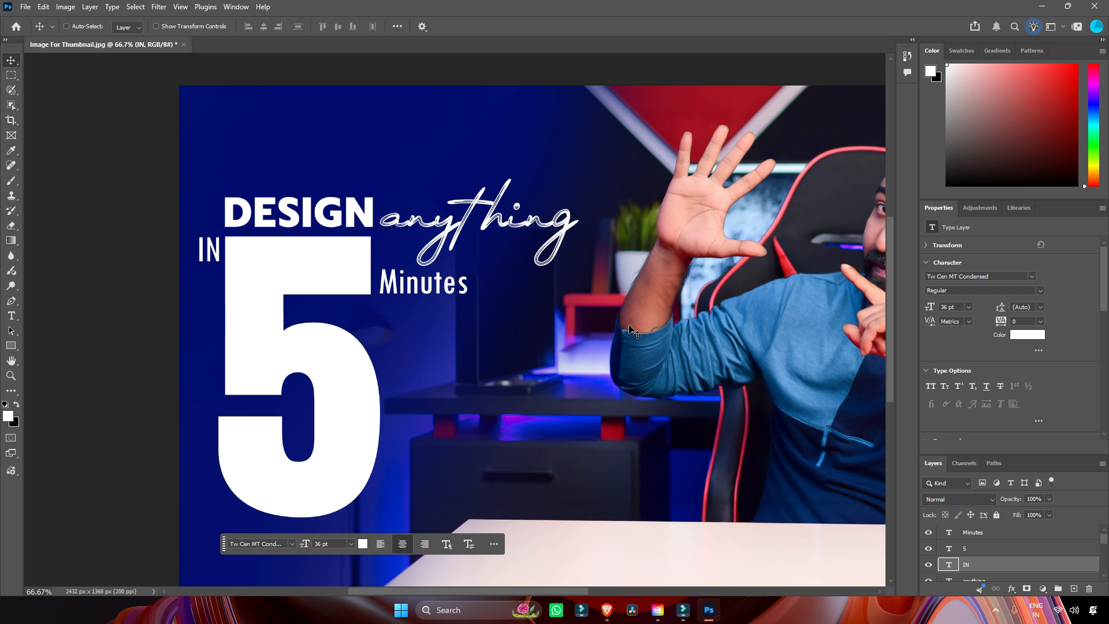
{"action": "key", "text": "ctrl+minus"}
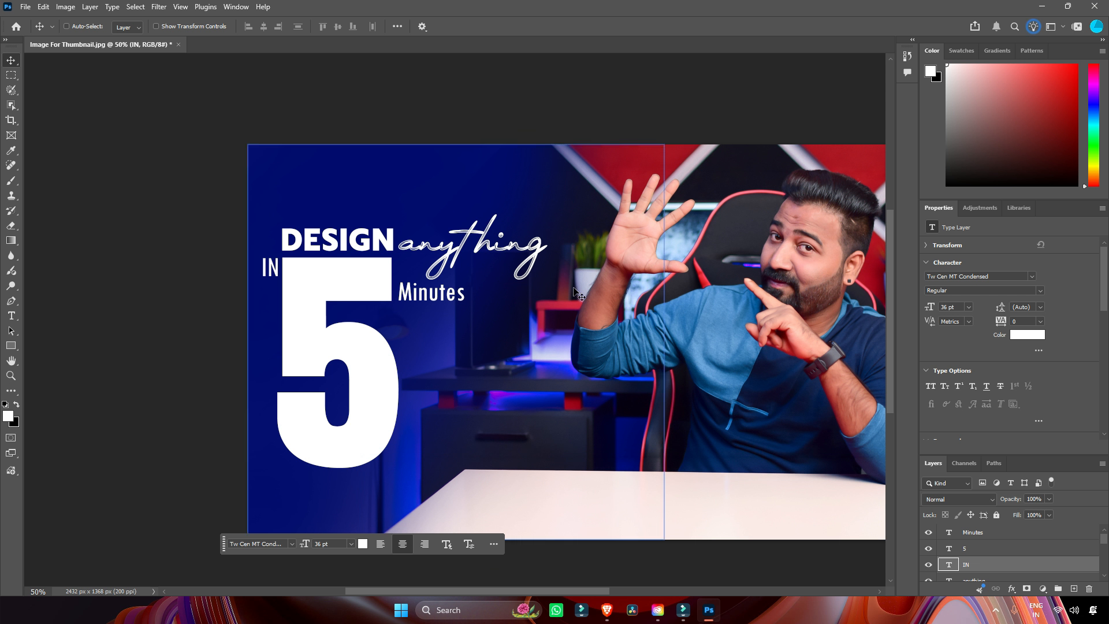
Step: Skew the large 5 horizontally by about -9.3° so that it slants like italic type
{"action": "right_click", "coordinate": [334, 346]}
{"action": "left_click", "coordinate": [348, 356]}
{"action": "key", "text": "ctrl+t"}
{"action": "left_click_drag", "start_coordinate": [404, 231], "coordinate": [457, 242]}
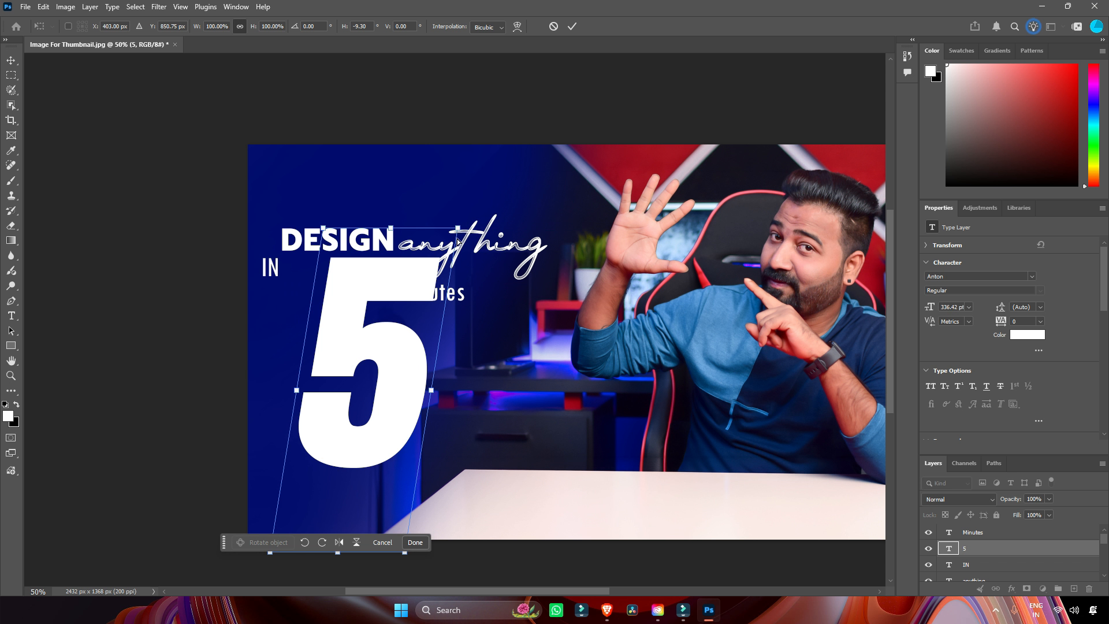
{"action": "key", "text": "Return"}
Step: Skew the word IN to match the slant of the 5 and scale it to about 36.8 pt
{"action": "right_click", "coordinate": [284, 269]}
{"action": "left_click", "coordinate": [300, 275]}
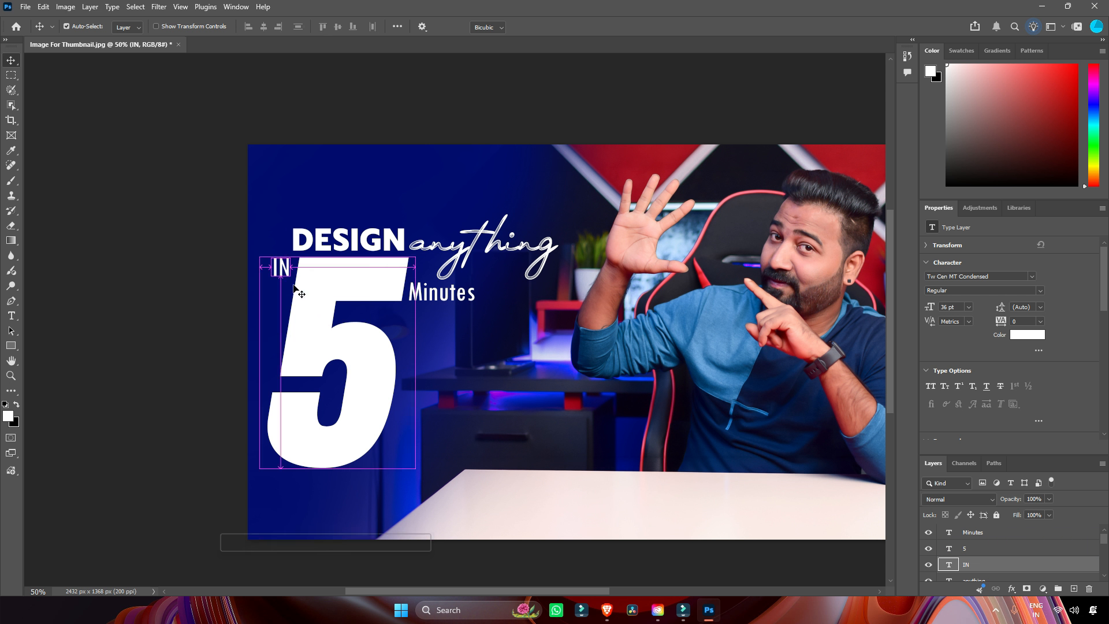
{"action": "key", "text": "ctrl+t"}
{"action": "left_click_drag", "start_coordinate": [290, 254], "coordinate": [298, 254]}
{"action": "key", "text": "Return"}
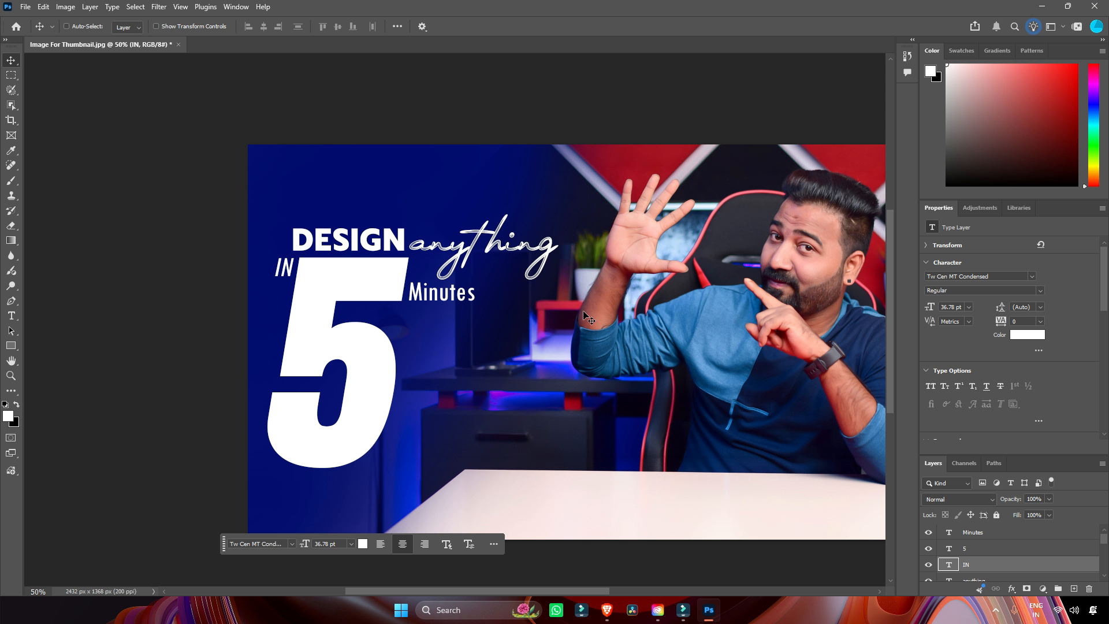
Step: Skew the word DESIGN to match the slanted 5 and scale it to about 38.7 pt
{"action": "right_click", "coordinate": [382, 351]}
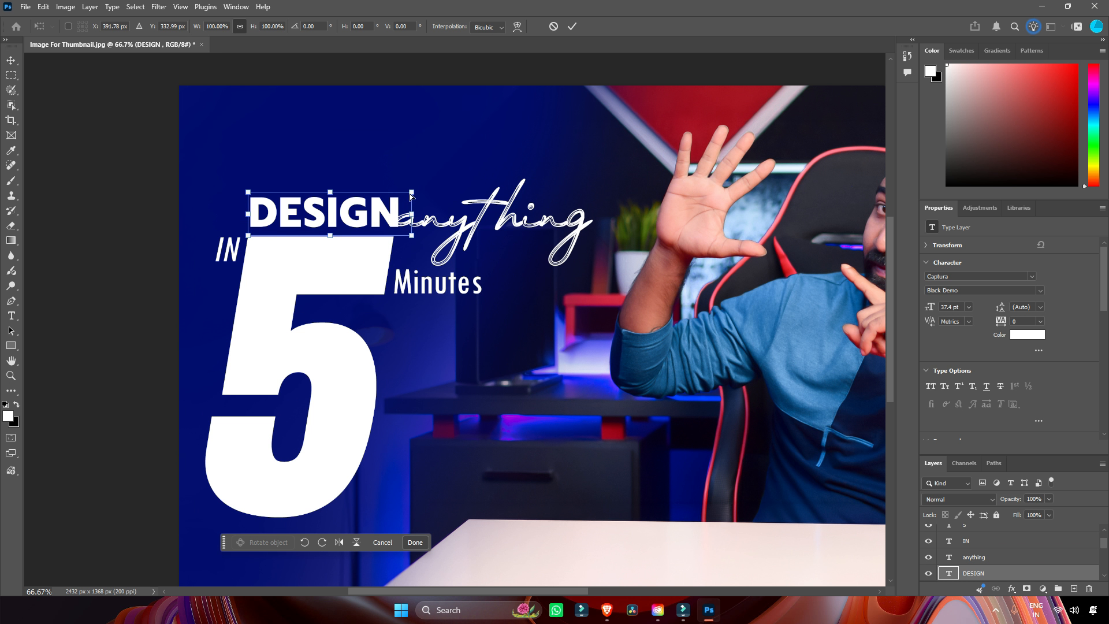
{"action": "left_click_drag", "start_coordinate": [410, 196], "coordinate": [422, 197]}
{"action": "key", "text": "Return"}
Step: Nudge the script word anything down and away from DESIGN so that the two words no longer overlap
{"action": "left_click", "coordinate": [401, 241], "text": "ctrl"}
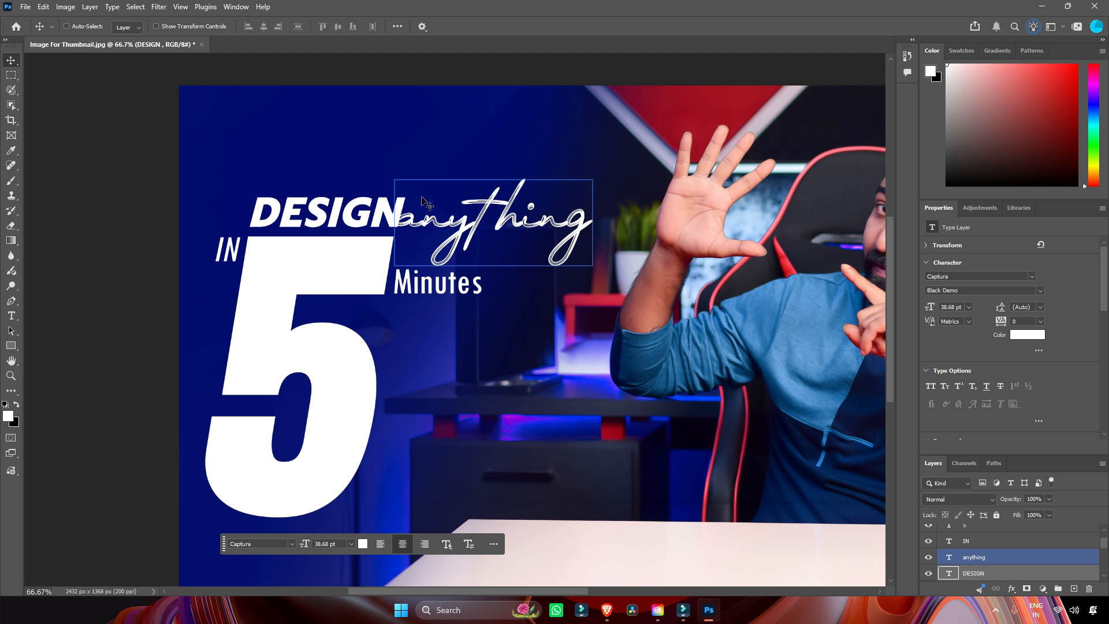
{"action": "key", "text": "Down"}
{"action": "key", "text": "Down"}
{"action": "left_click_drag", "start_coordinate": [499, 225], "coordinate": [509, 228]}
{"action": "right_click", "coordinate": [363, 223]}
{"action": "left_click", "coordinate": [373, 229]}
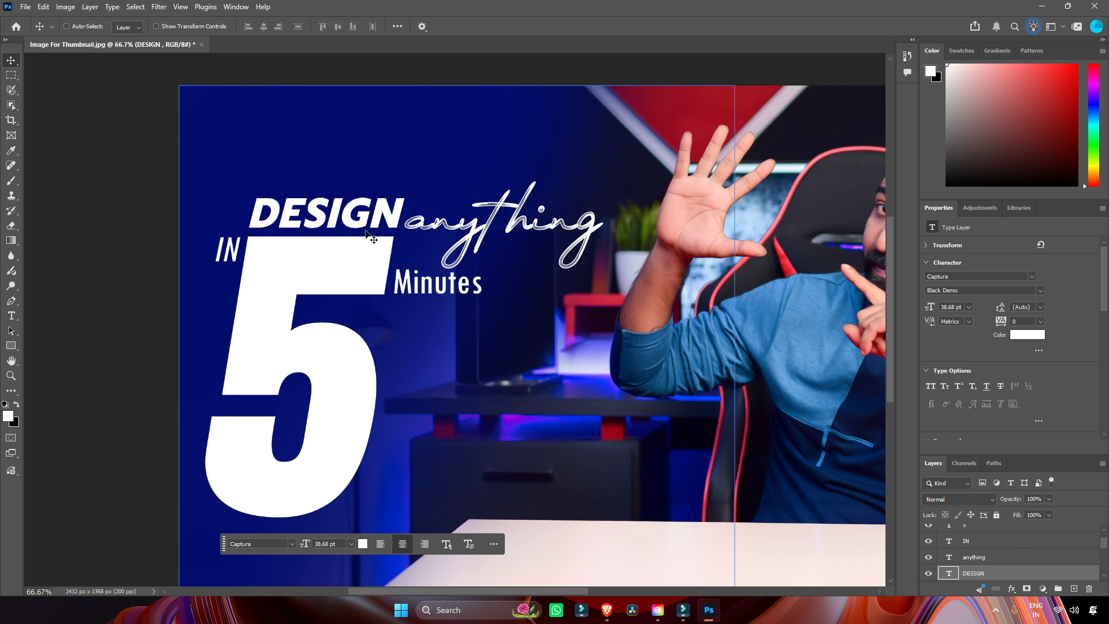
Step: Apply a linear yellow-to-orange Gradient Overlay to the DESIGN text layer
{"action": "right_click", "coordinate": [968, 573]}
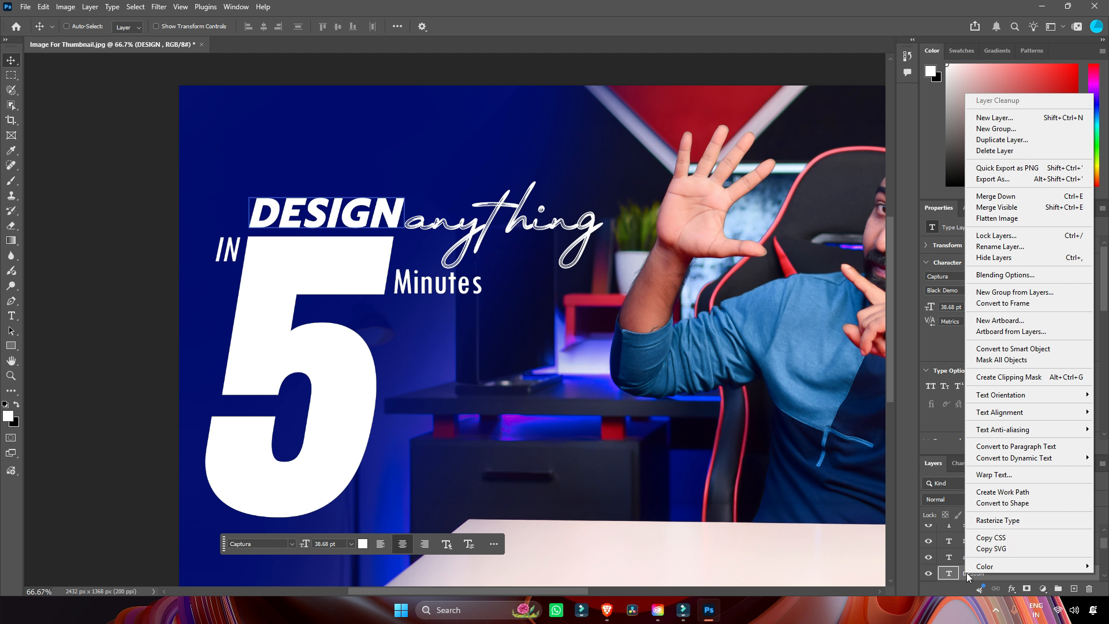
{"action": "left_click", "coordinate": [1004, 275]}
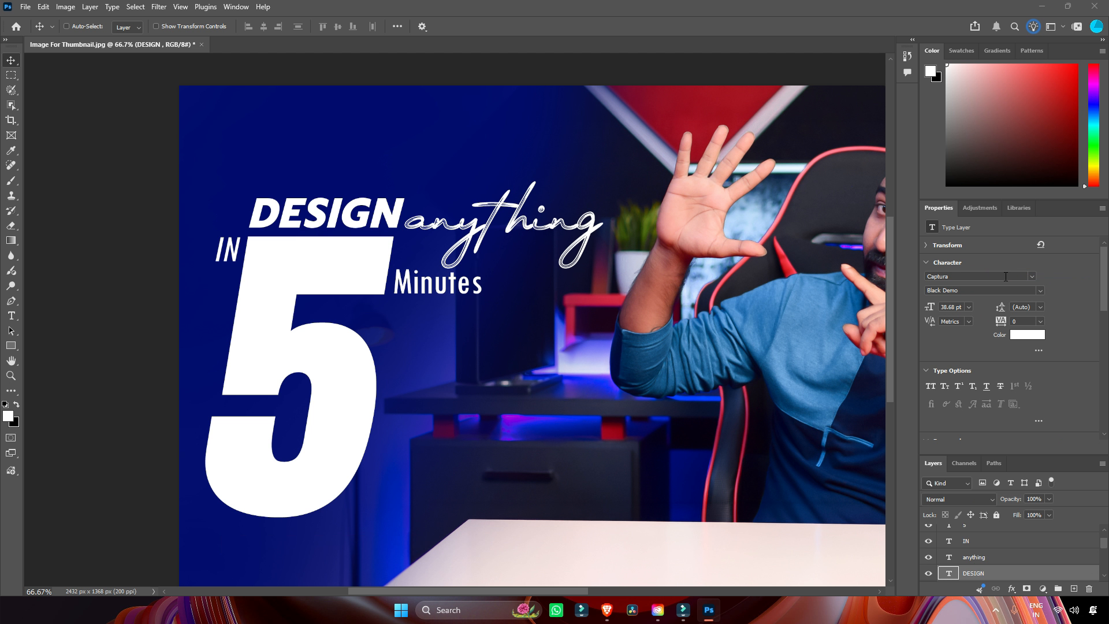
{"action": "left_click", "coordinate": [557, 304]}
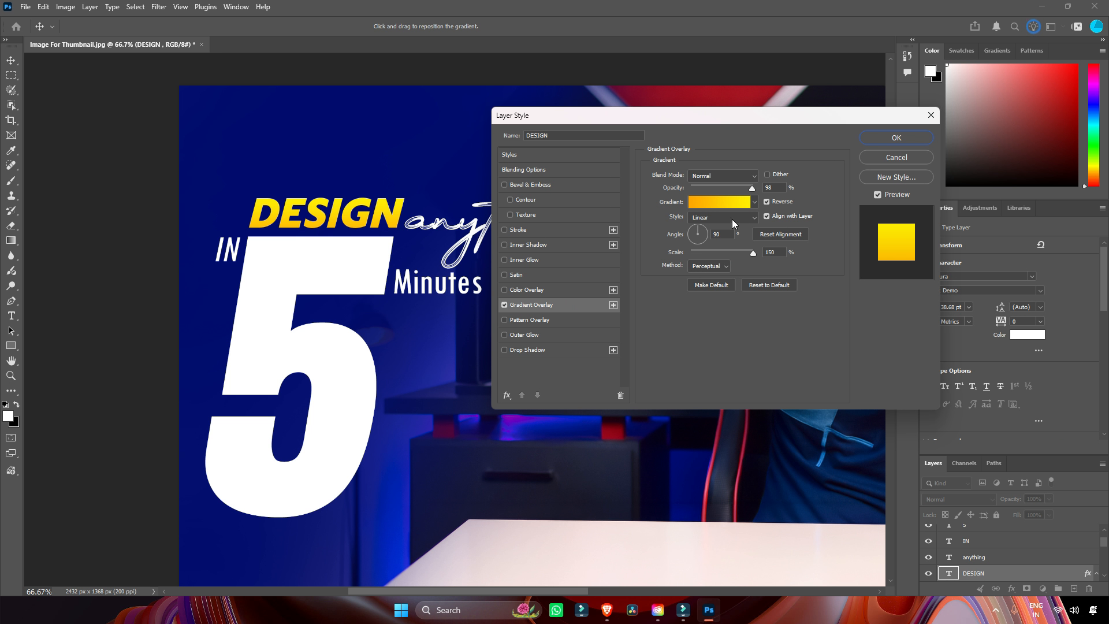
{"action": "left_click", "coordinate": [710, 203]}
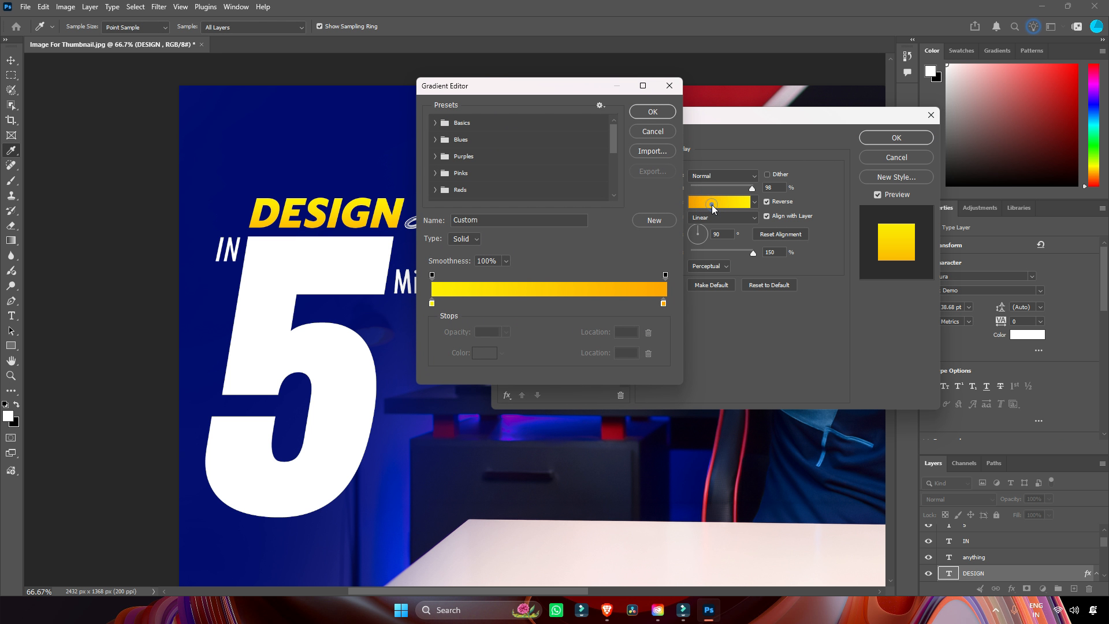
{"action": "left_click", "coordinate": [652, 112]}
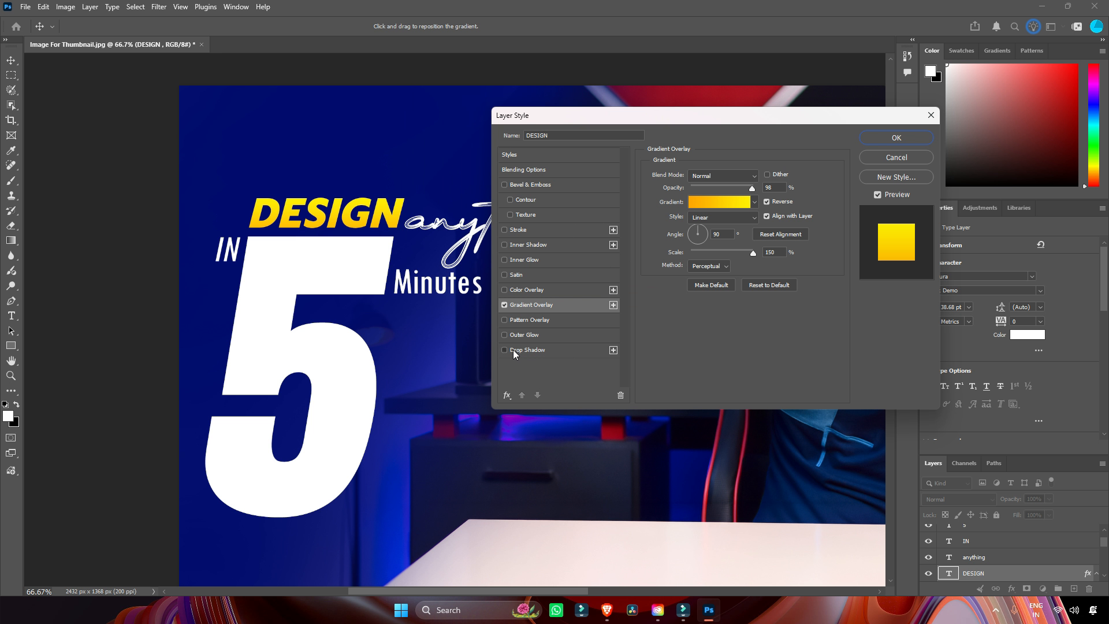
Step: Add a dark blue 040a3d Drop Shadow to DESIGN with 100% opacity and a distance of about 10 px
{"action": "left_click", "coordinate": [512, 349]}
{"action": "left_click", "coordinate": [767, 176]}
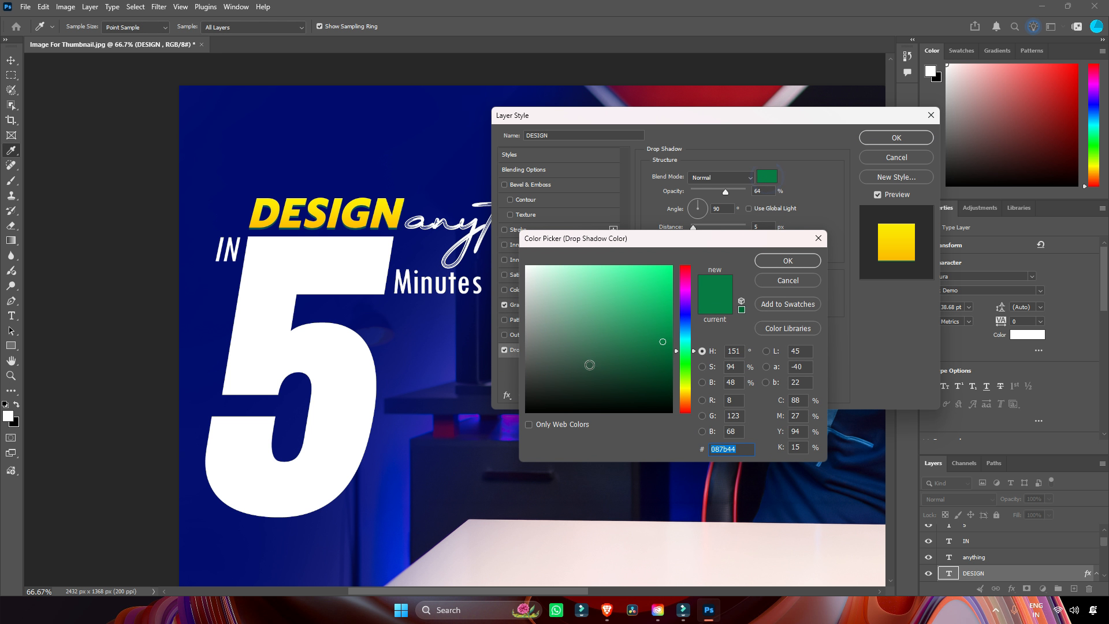
{"action": "left_click", "coordinate": [355, 192]}
{"action": "left_click_drag", "start_coordinate": [661, 366], "coordinate": [663, 377]}
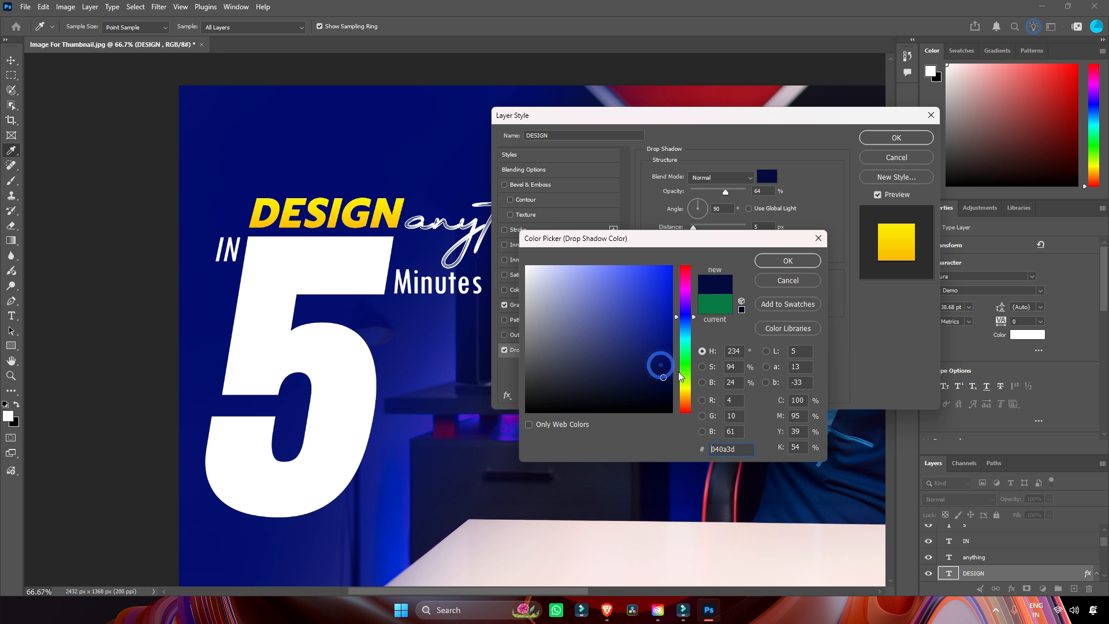
{"action": "left_click", "coordinate": [787, 263]}
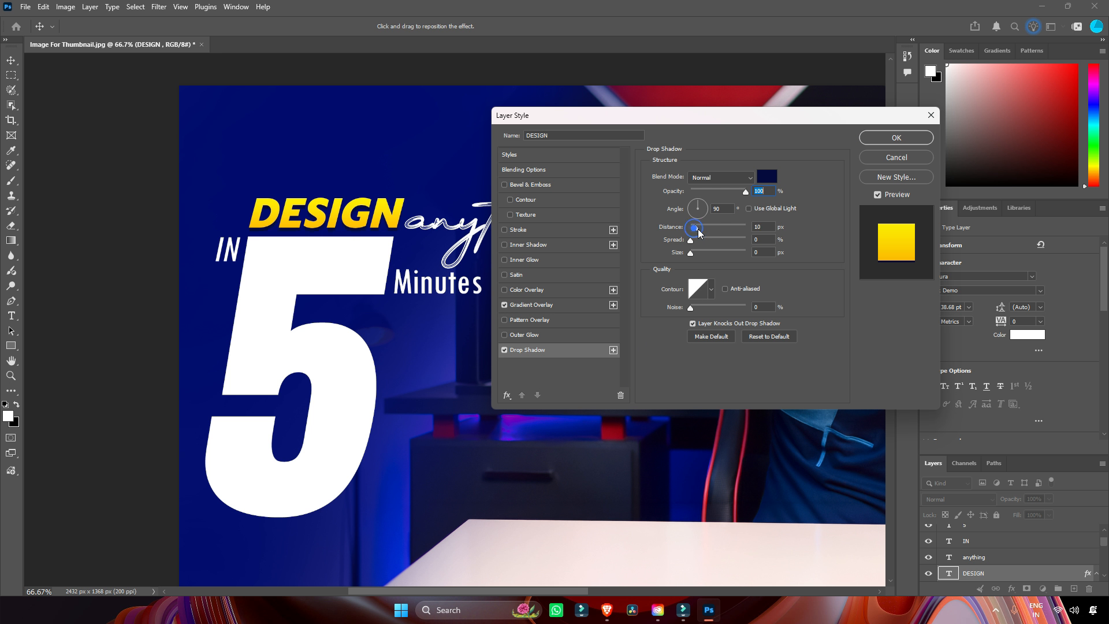
{"action": "left_click_drag", "start_coordinate": [699, 230], "coordinate": [697, 230]}
{"action": "key", "text": "Return"}
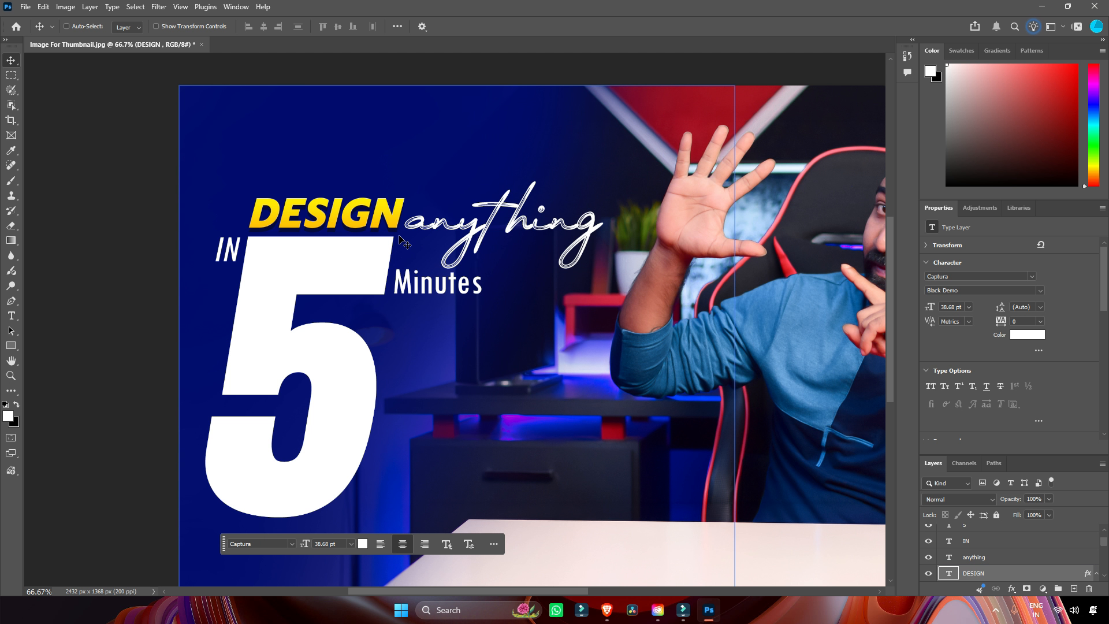
Step: Copy the layer style of the DESIGN text layer
{"action": "right_click", "coordinate": [396, 223]}
{"action": "left_click", "coordinate": [407, 228]}
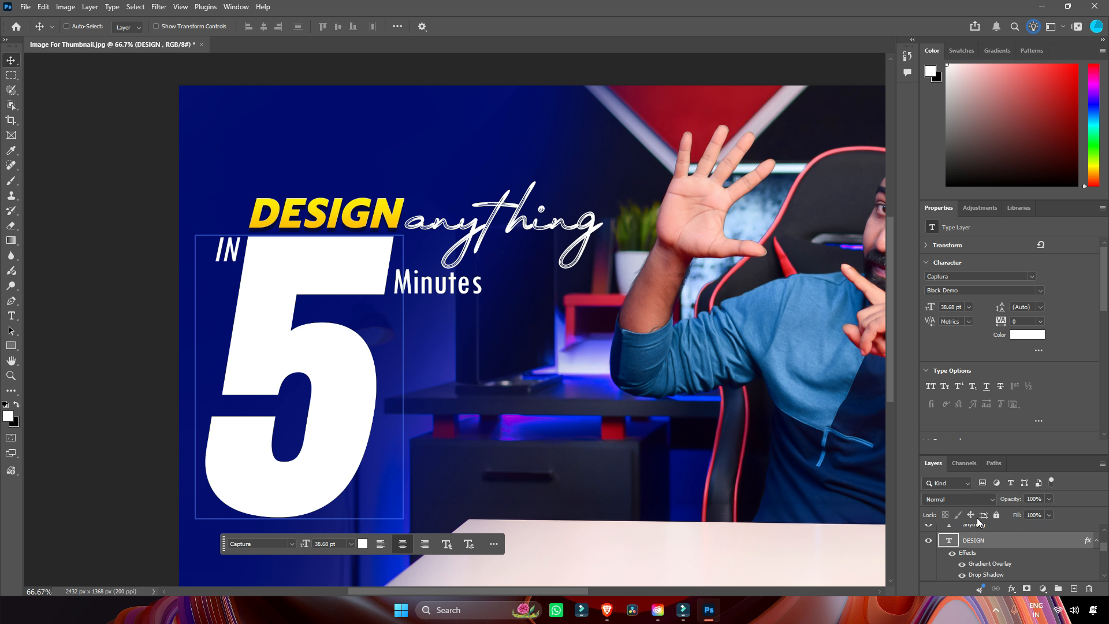
{"action": "right_click", "coordinate": [974, 540]}
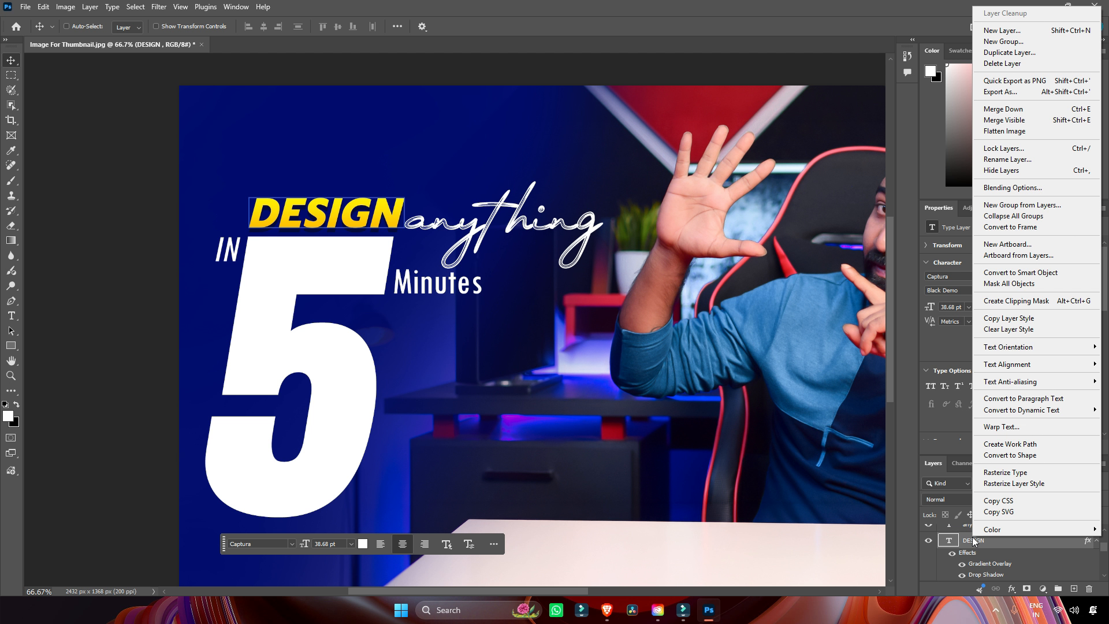
{"action": "left_click", "coordinate": [1008, 317]}
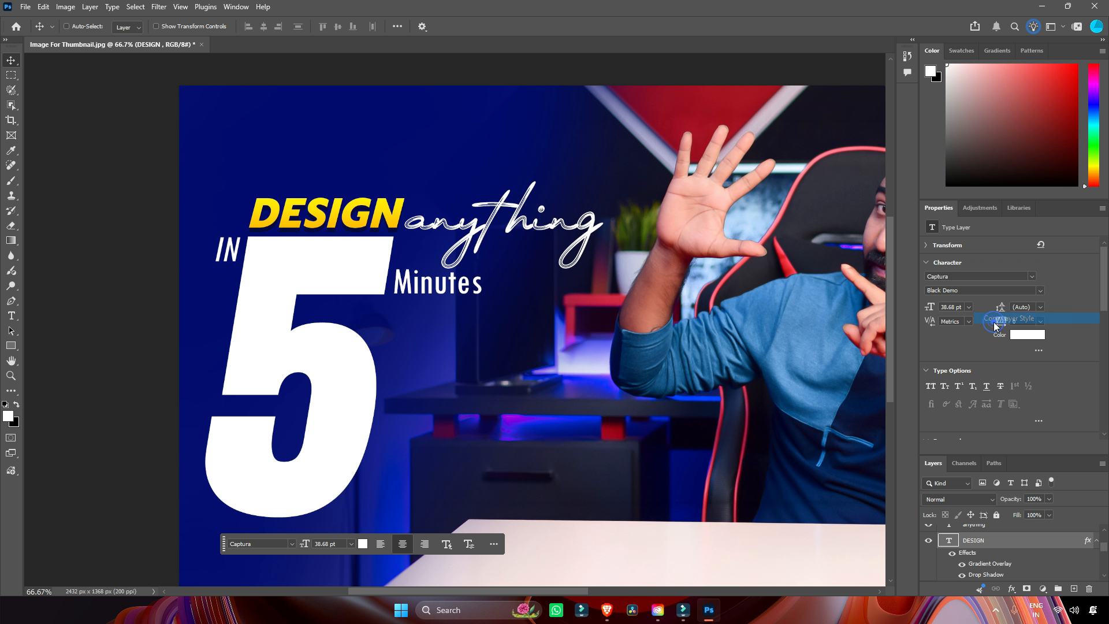
Step: Paste the copied layer style onto the Minutes text layer
{"action": "right_click", "coordinate": [444, 295]}
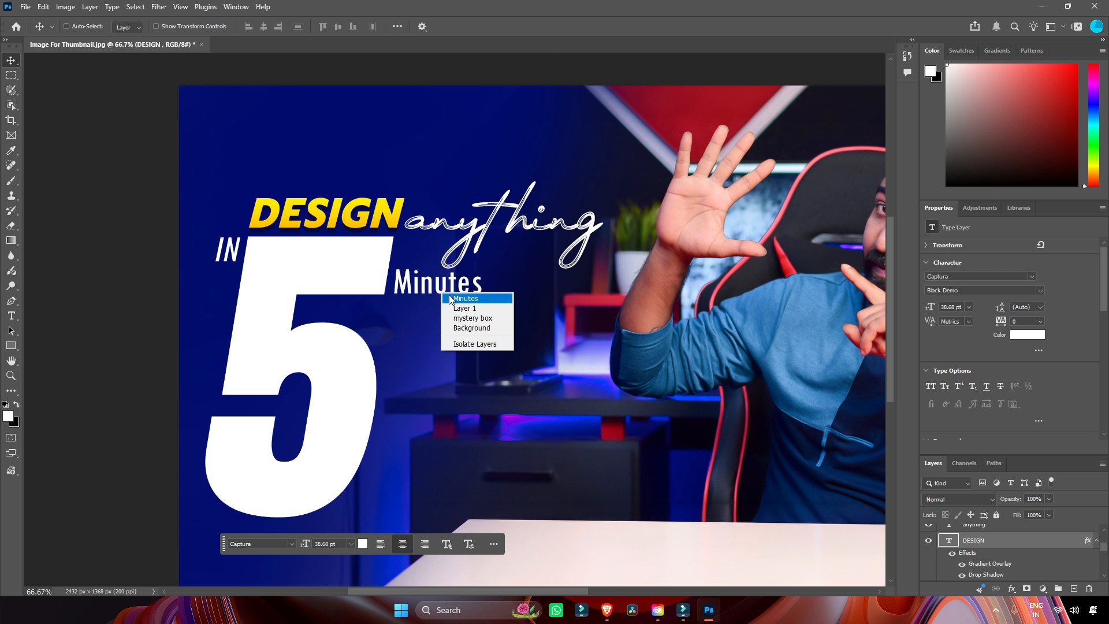
{"action": "left_click", "coordinate": [459, 299]}
{"action": "right_click", "coordinate": [1001, 534]}
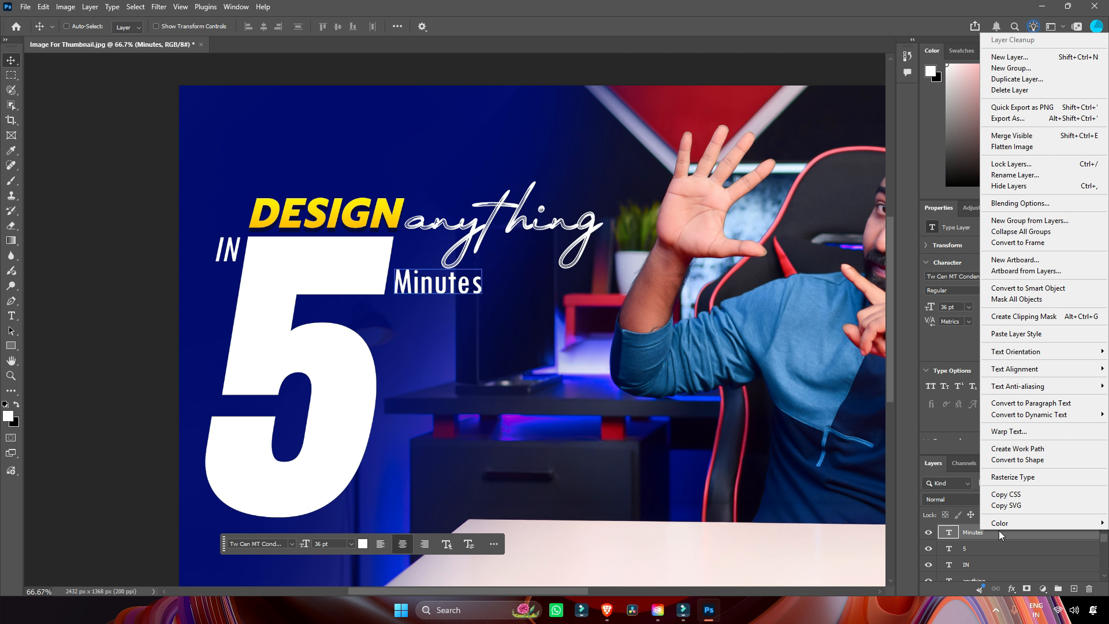
{"action": "left_click", "coordinate": [1014, 334]}
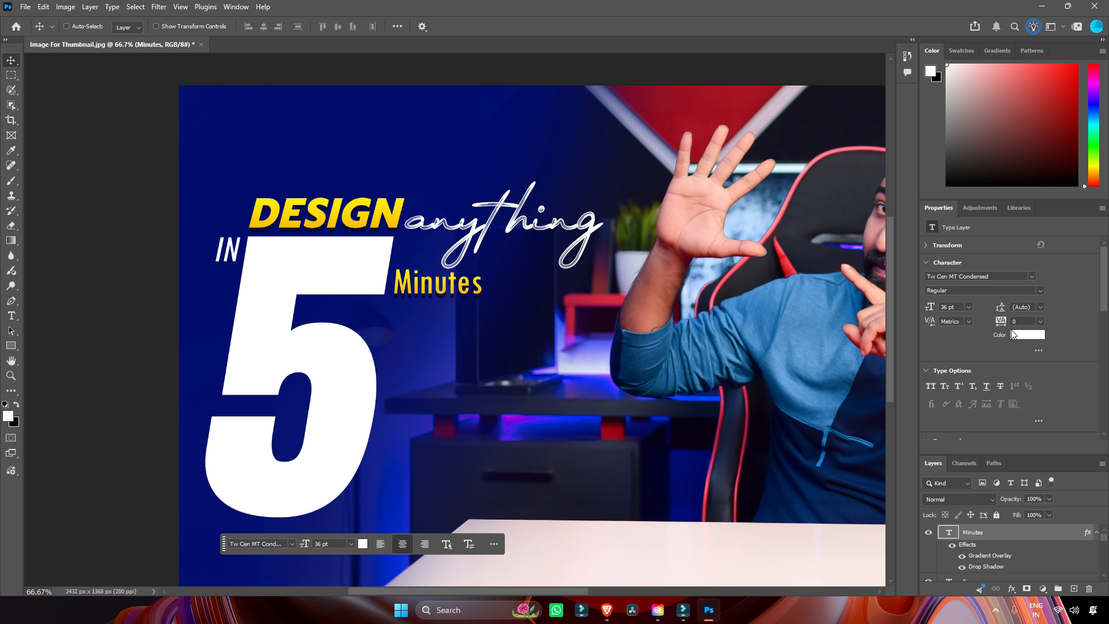
Step: Paste the same layer style onto the large number 5 text layer
{"action": "right_click", "coordinate": [348, 391]}
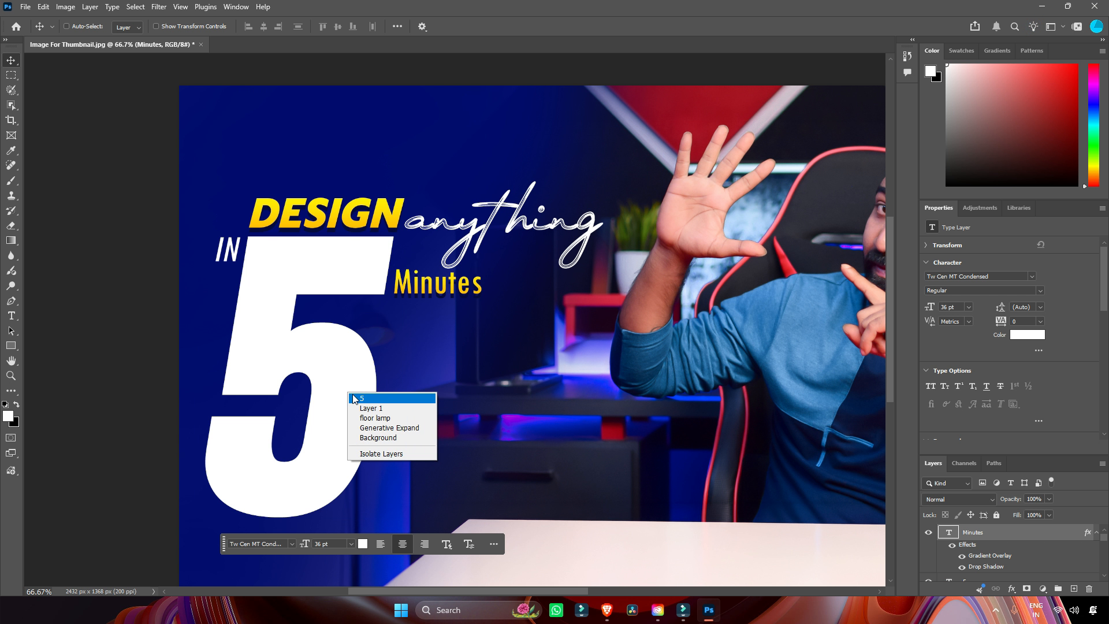
{"action": "left_click", "coordinate": [353, 399]}
{"action": "right_click", "coordinate": [976, 573]}
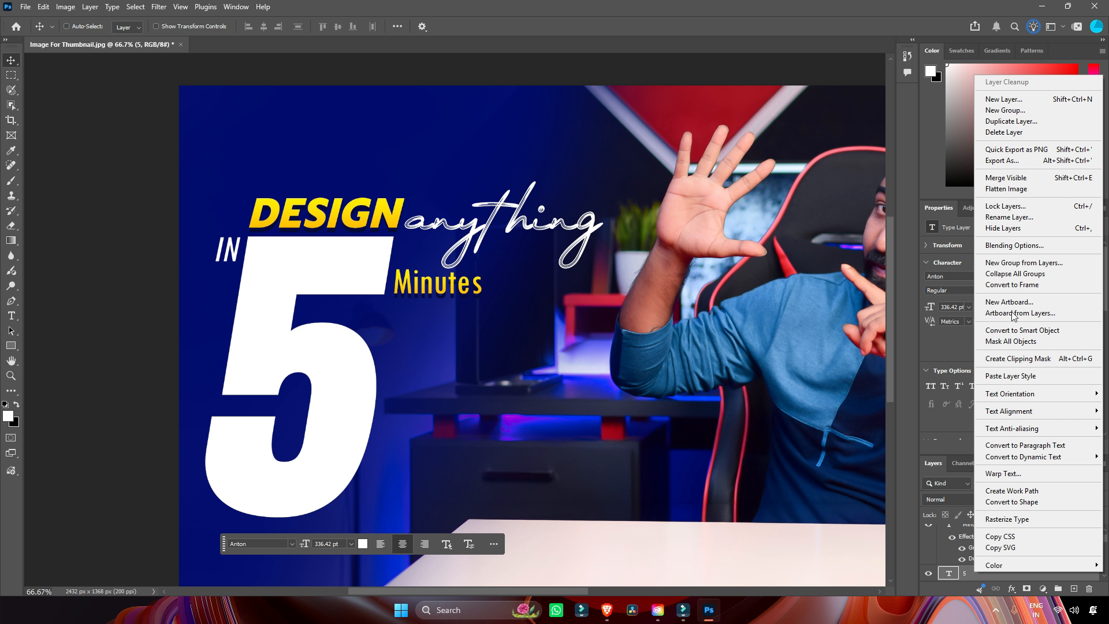
{"action": "left_click", "coordinate": [974, 573]}
{"action": "right_click", "coordinate": [974, 573]}
{"action": "left_click", "coordinate": [1010, 375]}
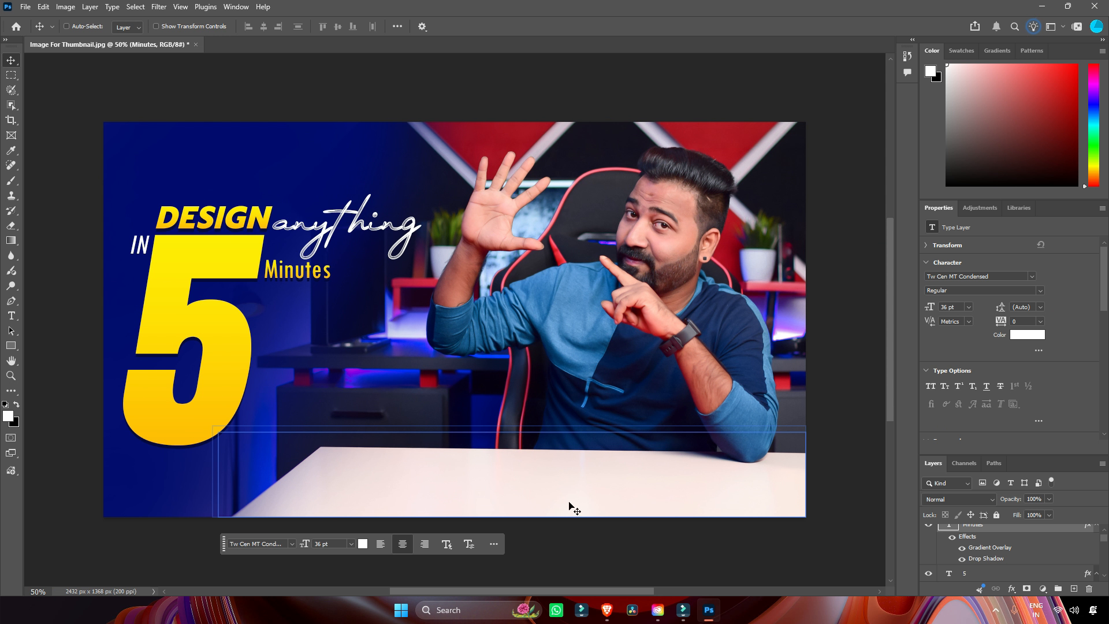
Step: Add a new text layer on the white table reading Adobe Photoshop AI 2026 in dark blue
{"action": "key", "text": "ctrl+shift+n"}
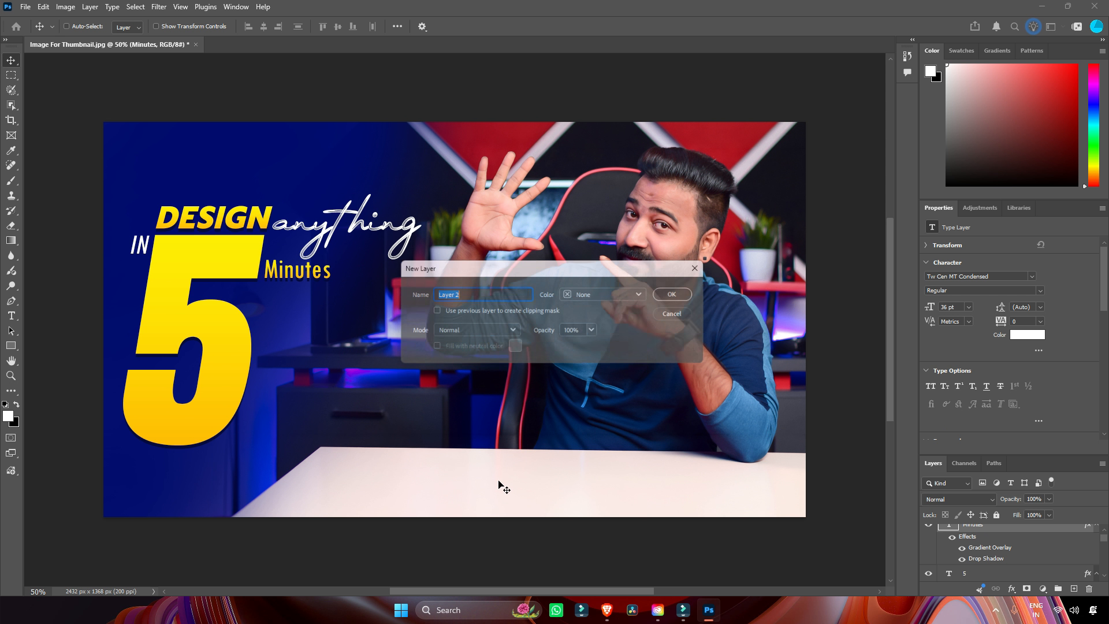
{"action": "key", "text": "Return"}
{"action": "key", "text": "t"}
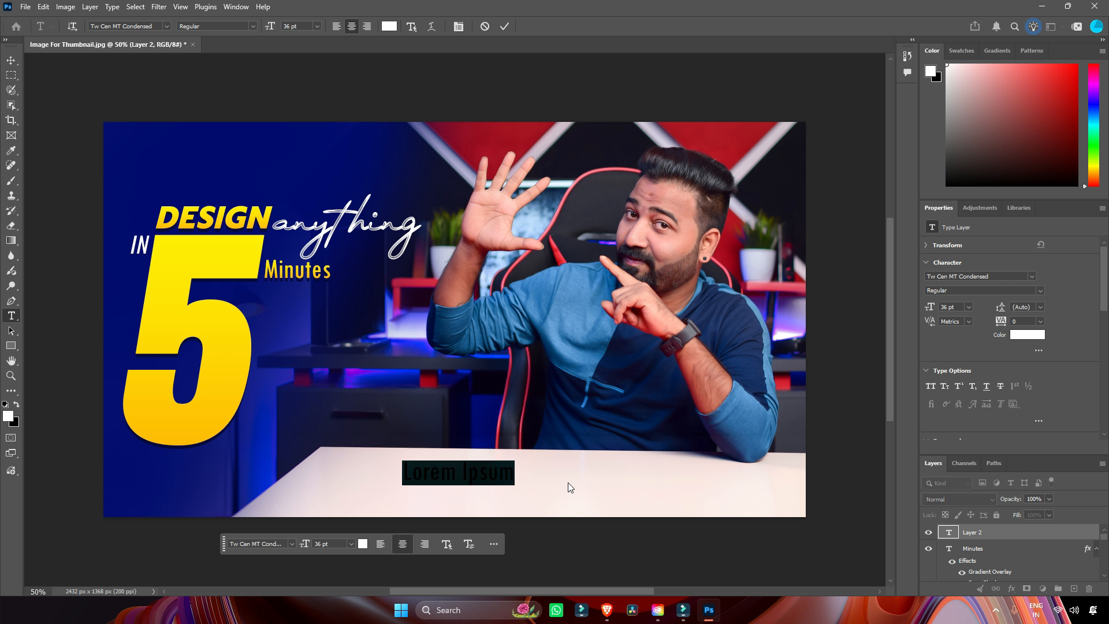
{"action": "type", "text": "Adobe Photoshop"}
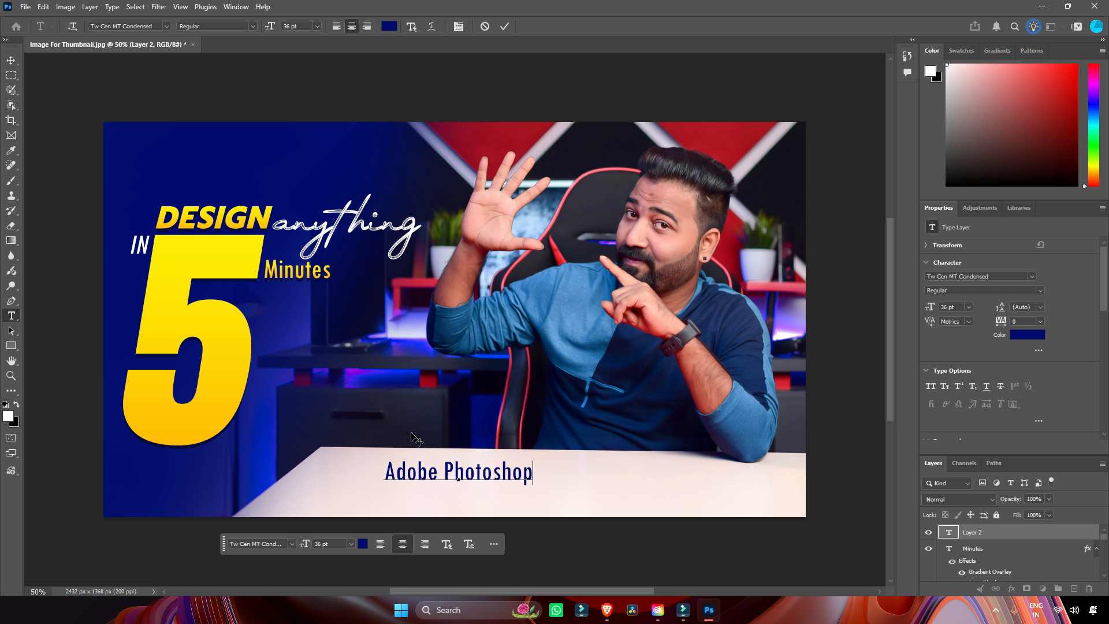
{"action": "type", "text": " AI 2026"}
{"action": "key", "text": "ctrl+Return"}
Step: Move the Adobe Photoshop AI 2026 caption to the lower-right part of the white table
{"action": "key", "text": "v"}
{"action": "left_click_drag", "start_coordinate": [416, 472], "coordinate": [574, 494]}
{"action": "double_click", "coordinate": [574, 494]}
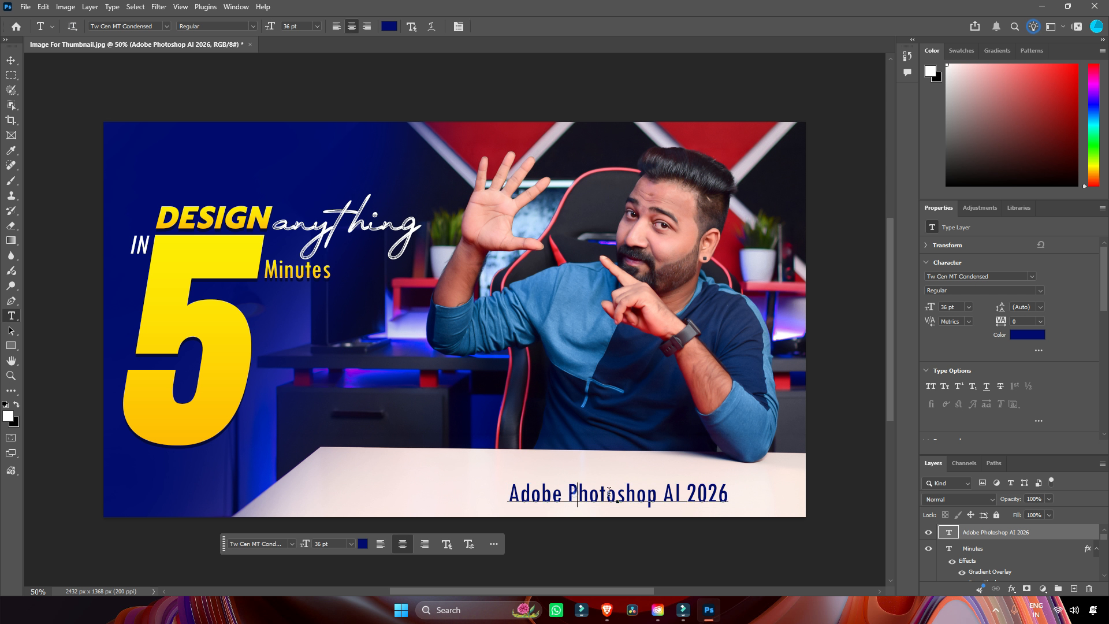
{"action": "key", "text": "ctrl+Return"}
{"action": "key", "text": "v"}
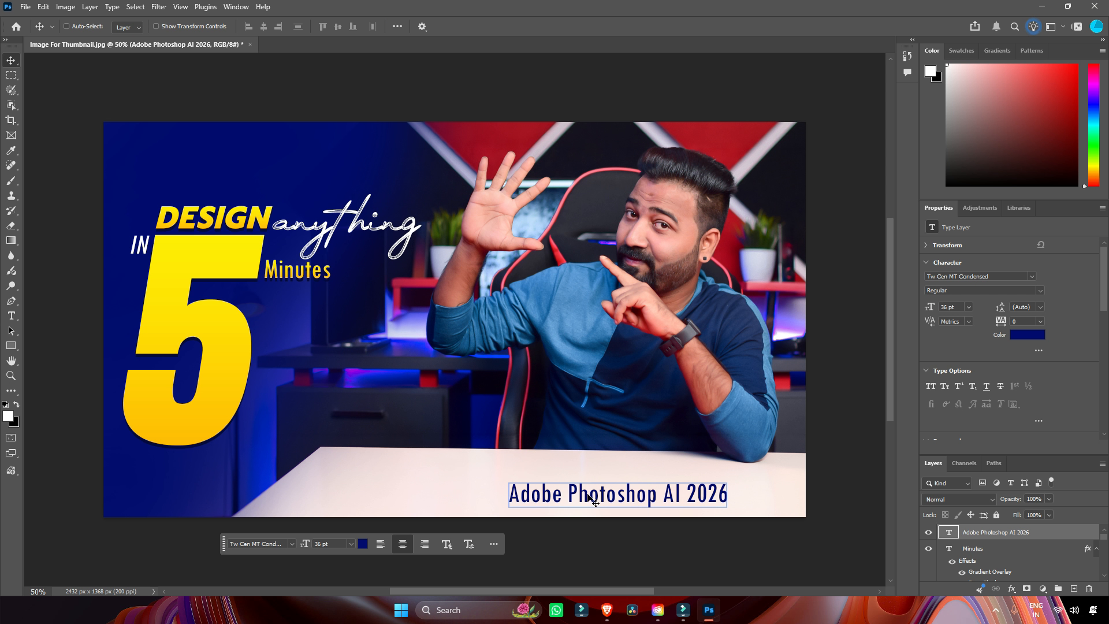
{"action": "left_click_drag", "start_coordinate": [595, 501], "coordinate": [612, 495]}
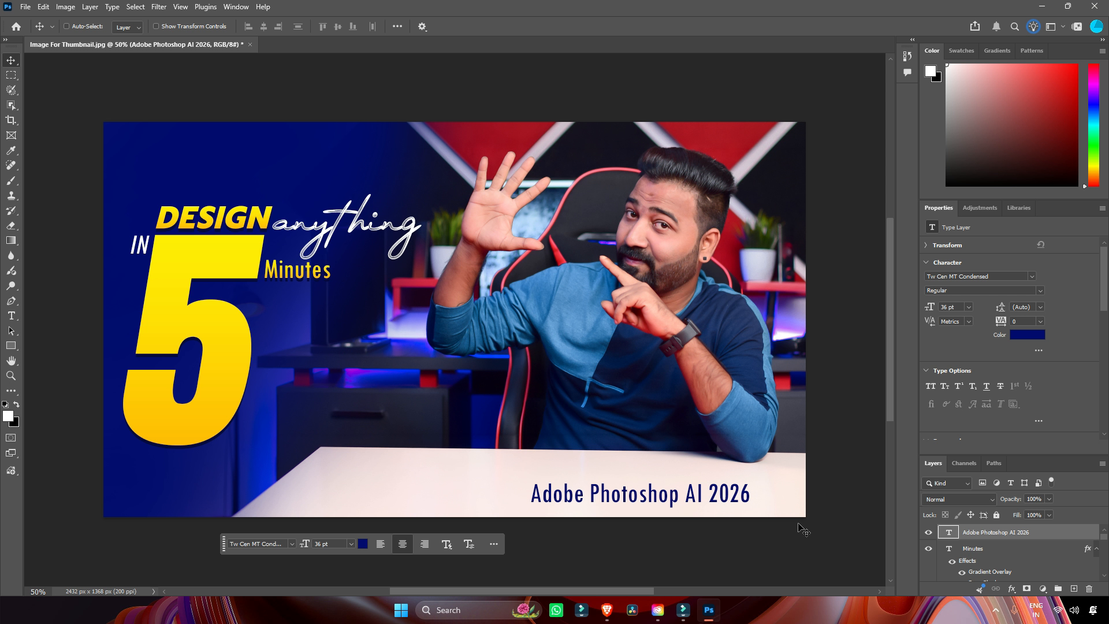
Step: Save the design as a Photoshop file named Thumbnail 1 in the Desktop's Adobe folder, accepting the format options
{"action": "key", "text": "ctrl+shift+s"}
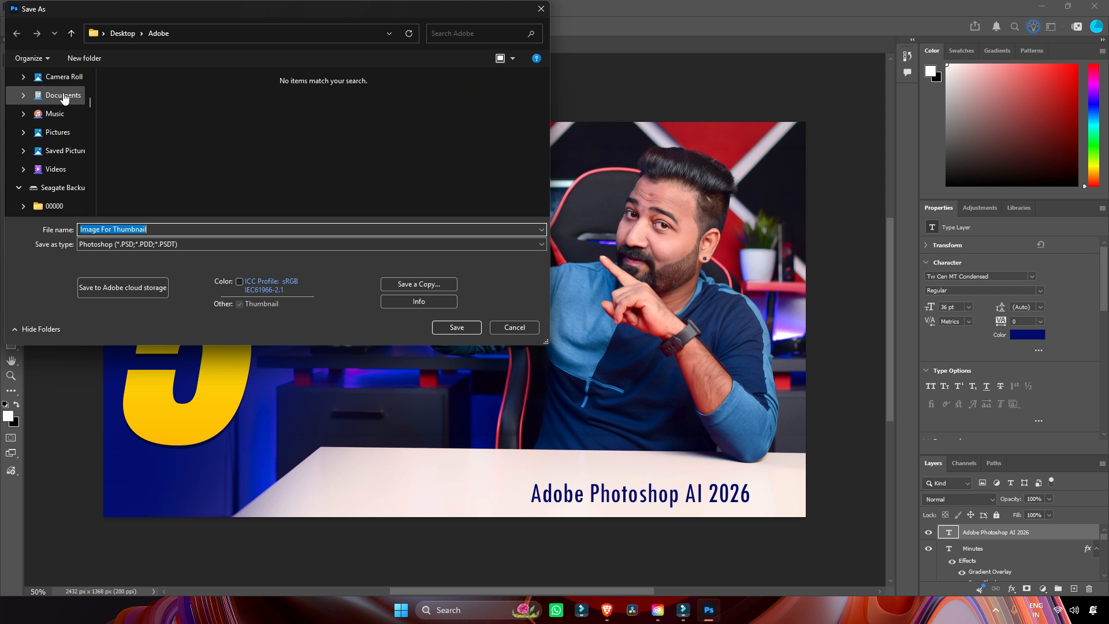
{"action": "left_click", "coordinate": [64, 136]}
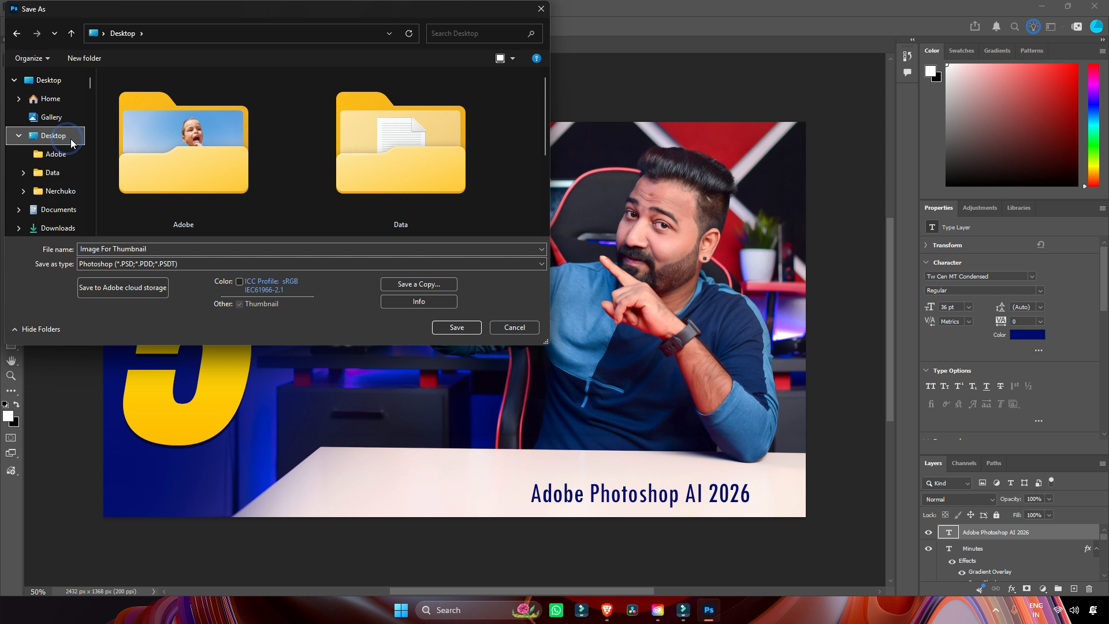
{"action": "double_click", "coordinate": [216, 162]}
{"action": "triple_click", "coordinate": [190, 253]}
{"action": "type", "text": "T"}
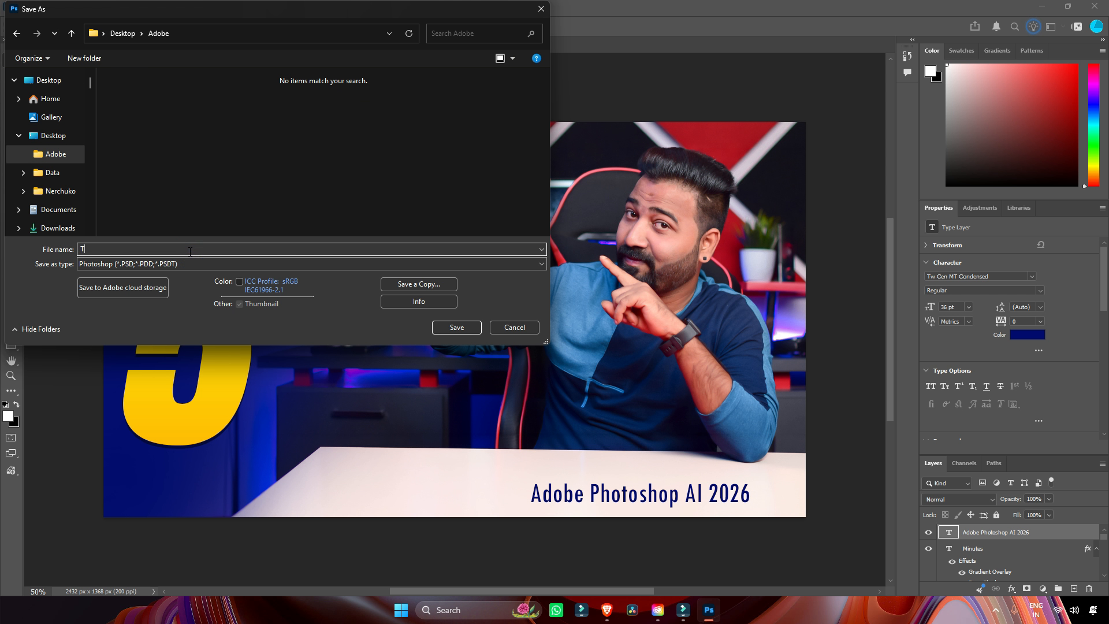
{"action": "key", "text": "Return"}
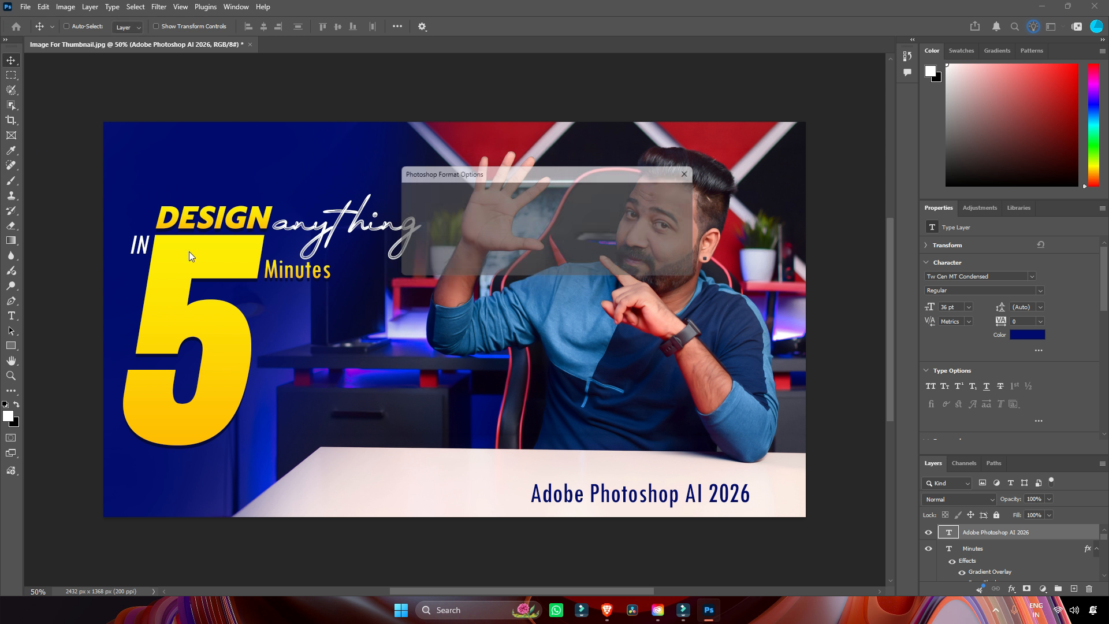
{"action": "key", "text": "Return"}
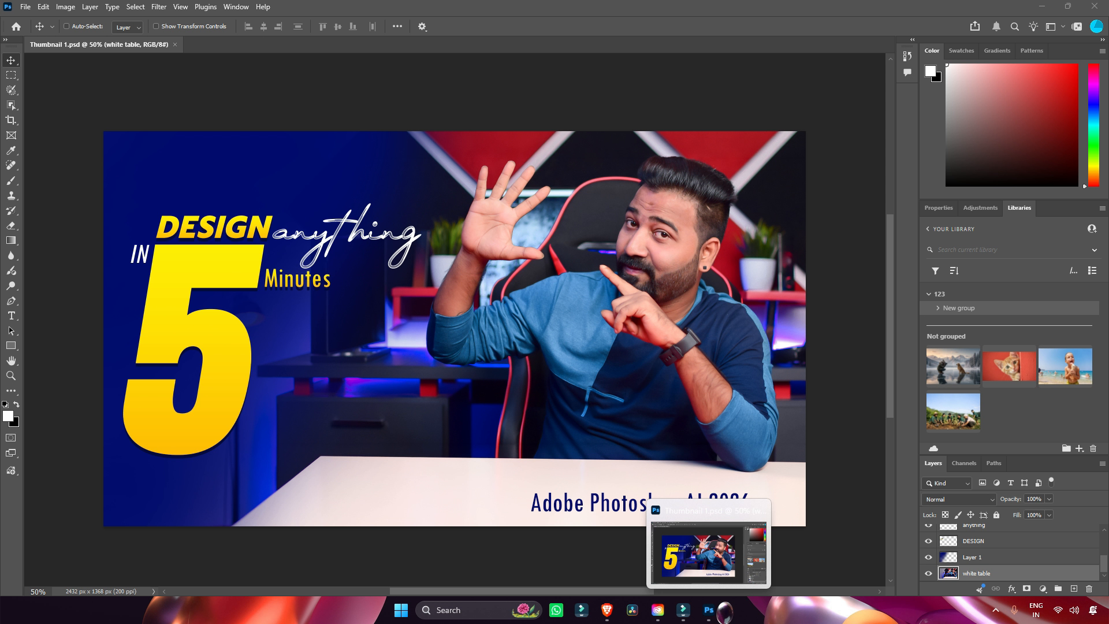
Step: Switch to Creative Cloud Desktop and launch Adobe Express from it
{"action": "left_click", "coordinate": [709, 610]}
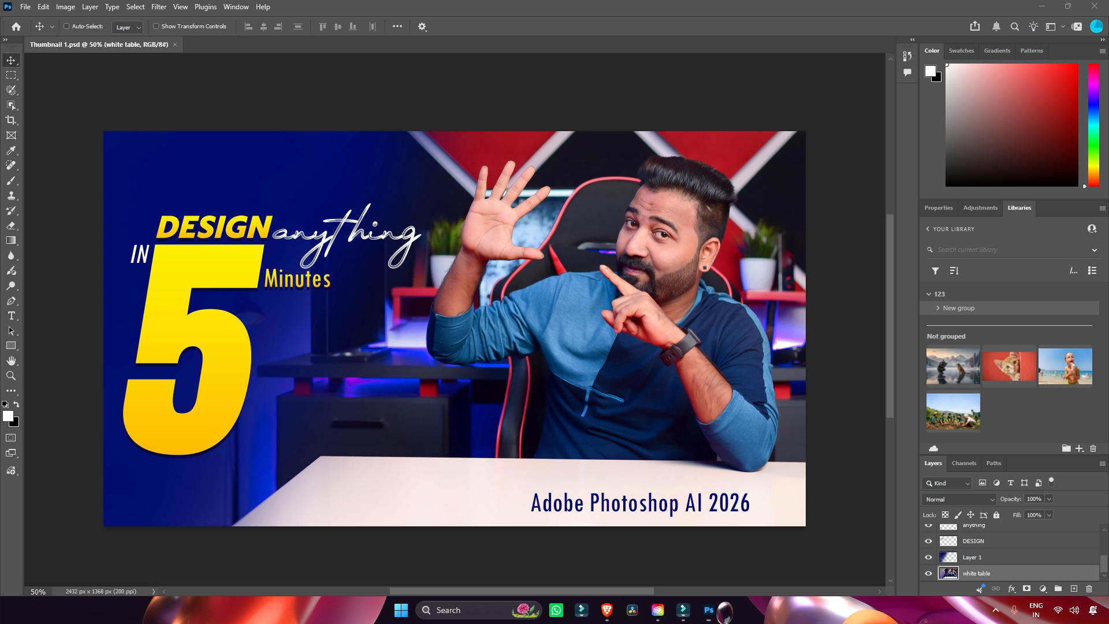
{"action": "left_click", "coordinate": [657, 609]}
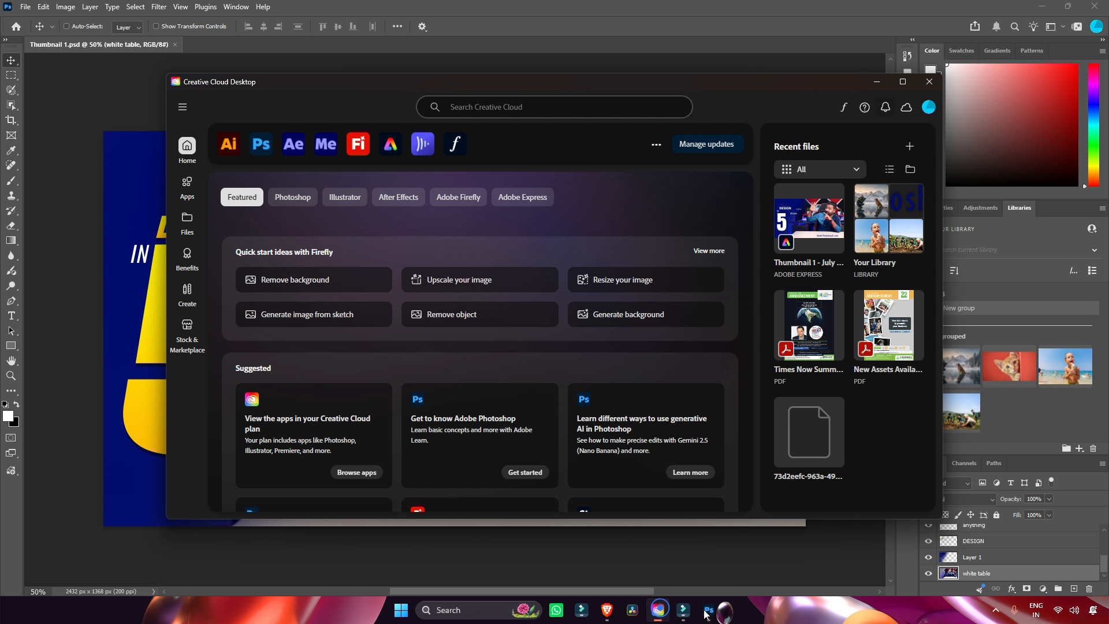
{"action": "left_click", "coordinate": [392, 143]}
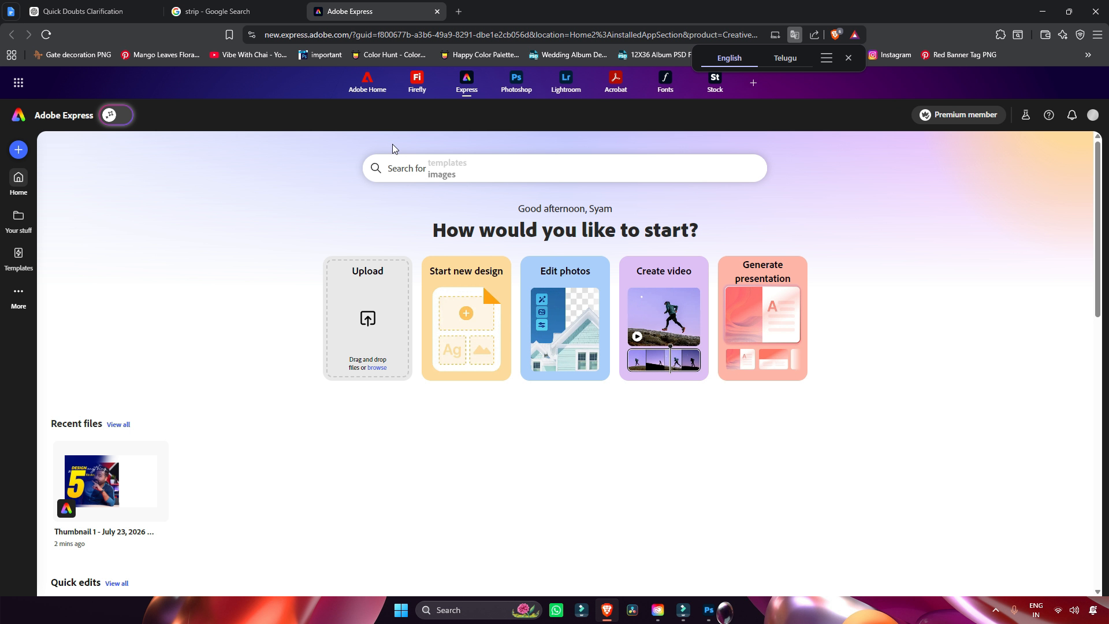
Step: Upload the saved Photoshop thumbnail and convert it to an Adobe Express file
{"action": "left_click", "coordinate": [368, 319]}
{"action": "double_click", "coordinate": [453, 104]}
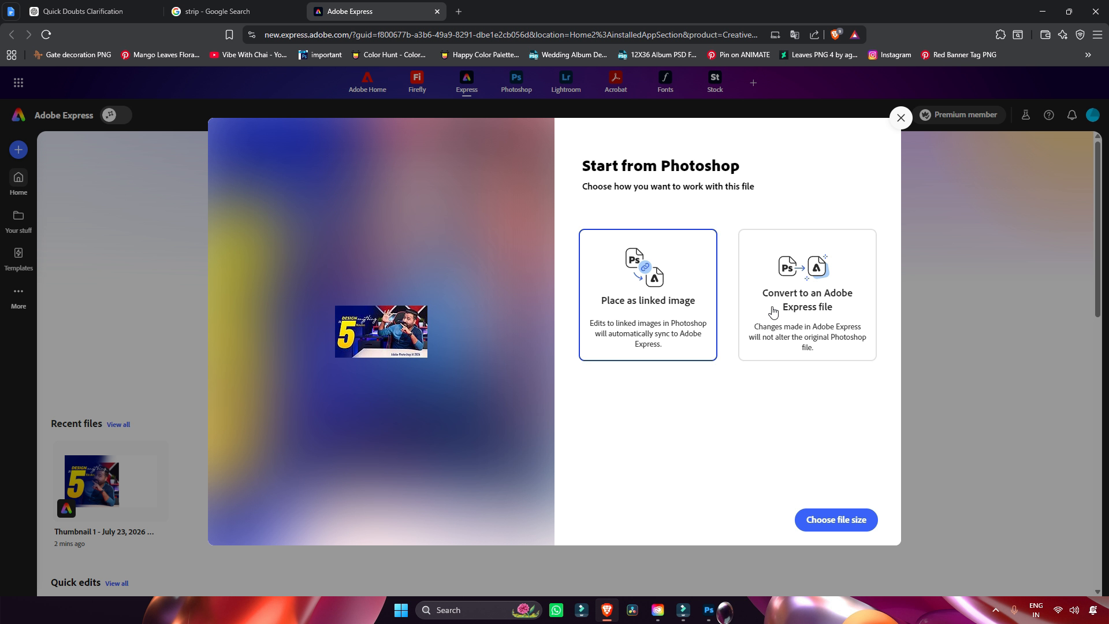
{"action": "left_click", "coordinate": [777, 350]}
{"action": "left_click", "coordinate": [851, 519]}
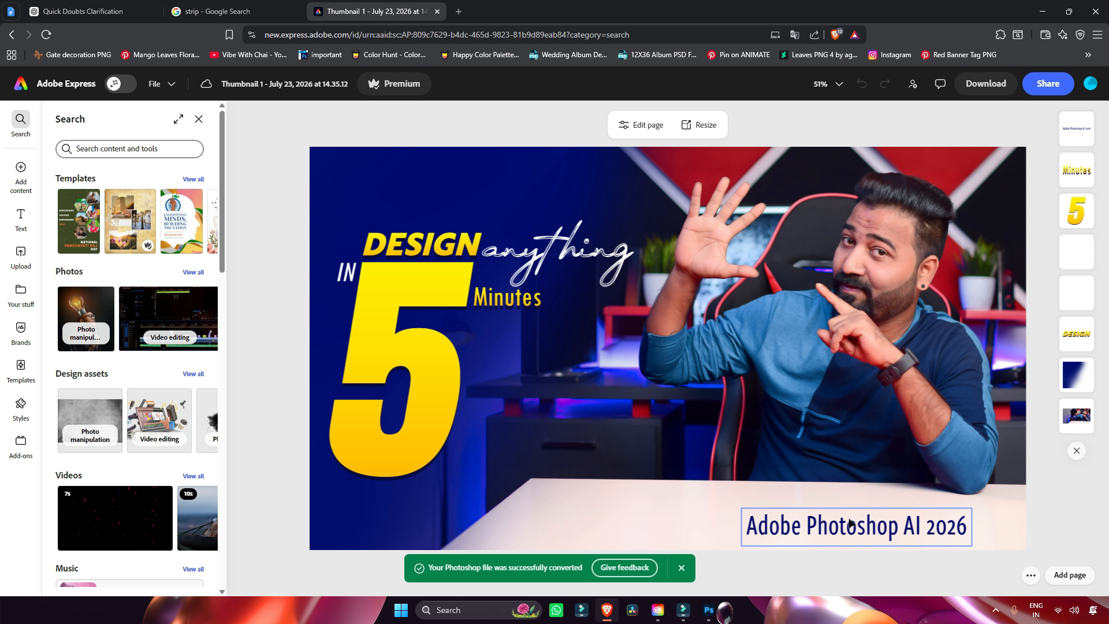
Step: Resize the design to an Instagram square post (1,080 x 1,080px) with Expand image enabled and choose the third generated result
{"action": "left_click", "coordinate": [698, 126]}
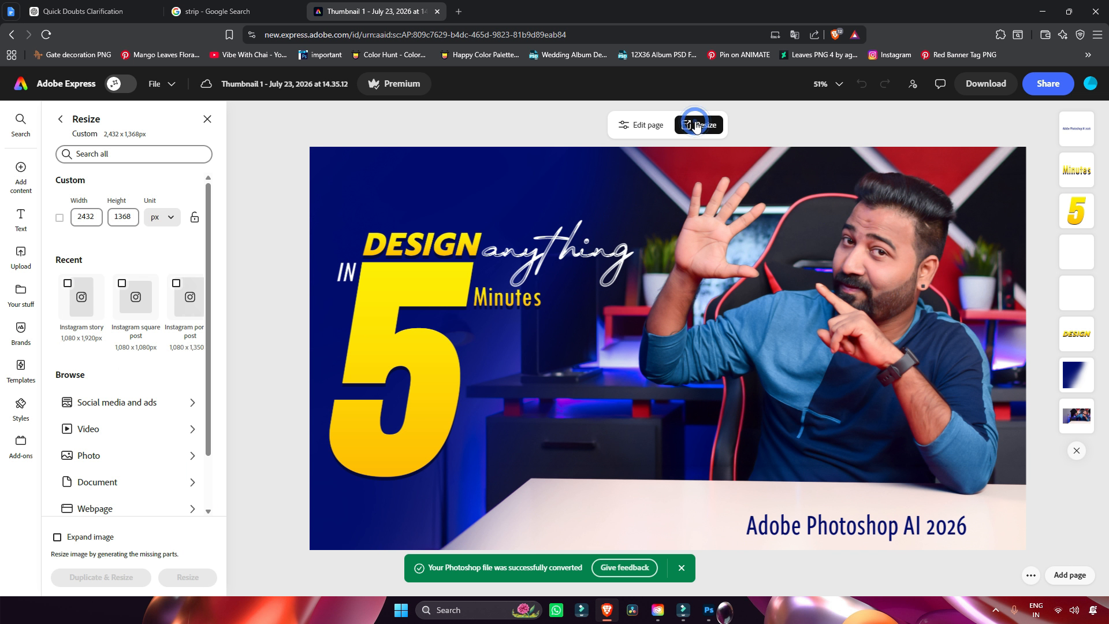
{"action": "left_click", "coordinate": [147, 404]}
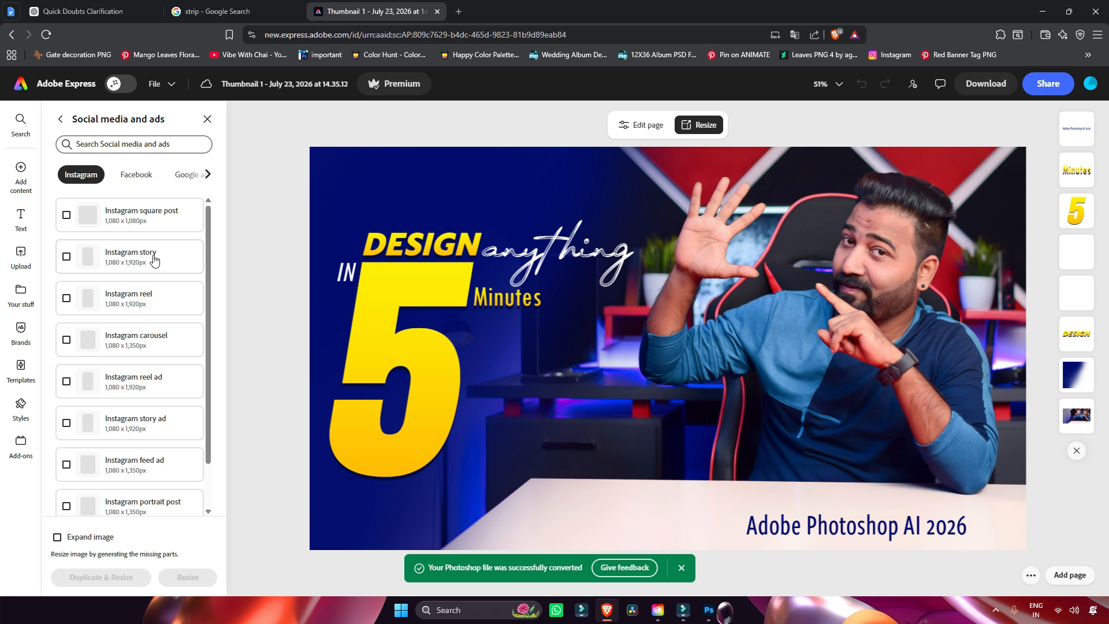
{"action": "left_click", "coordinate": [134, 225]}
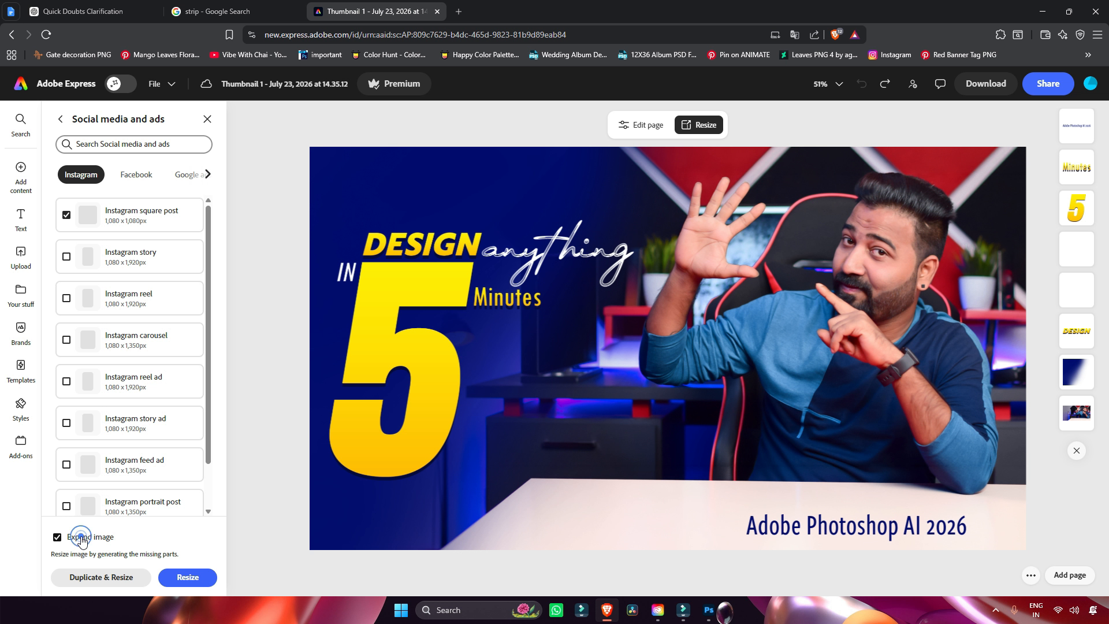
{"action": "left_click", "coordinate": [188, 577]}
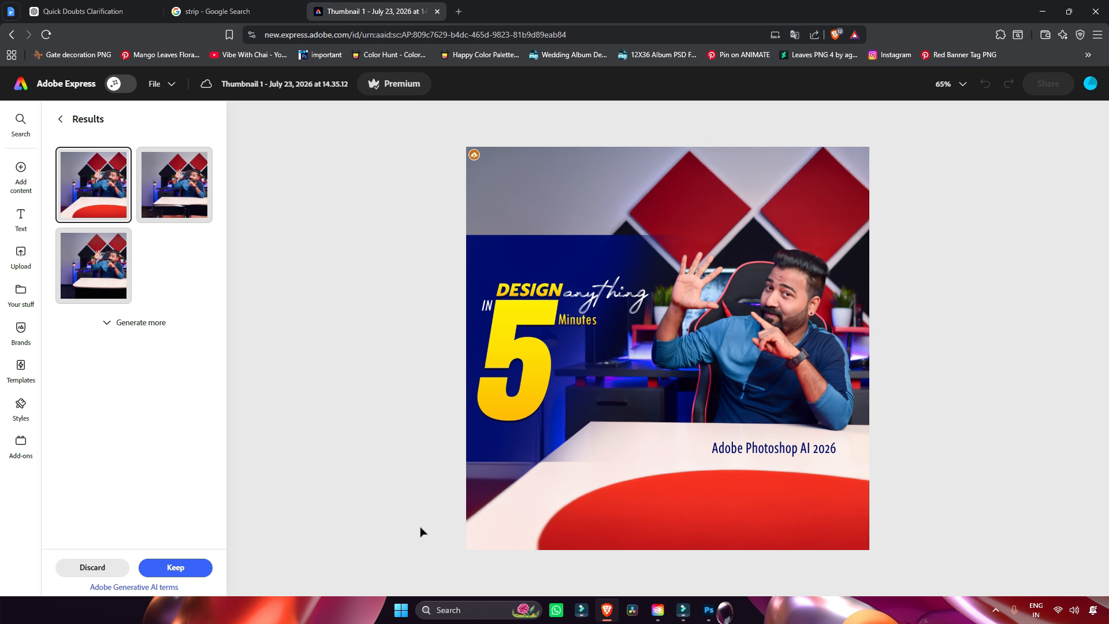
{"action": "left_click", "coordinate": [175, 186]}
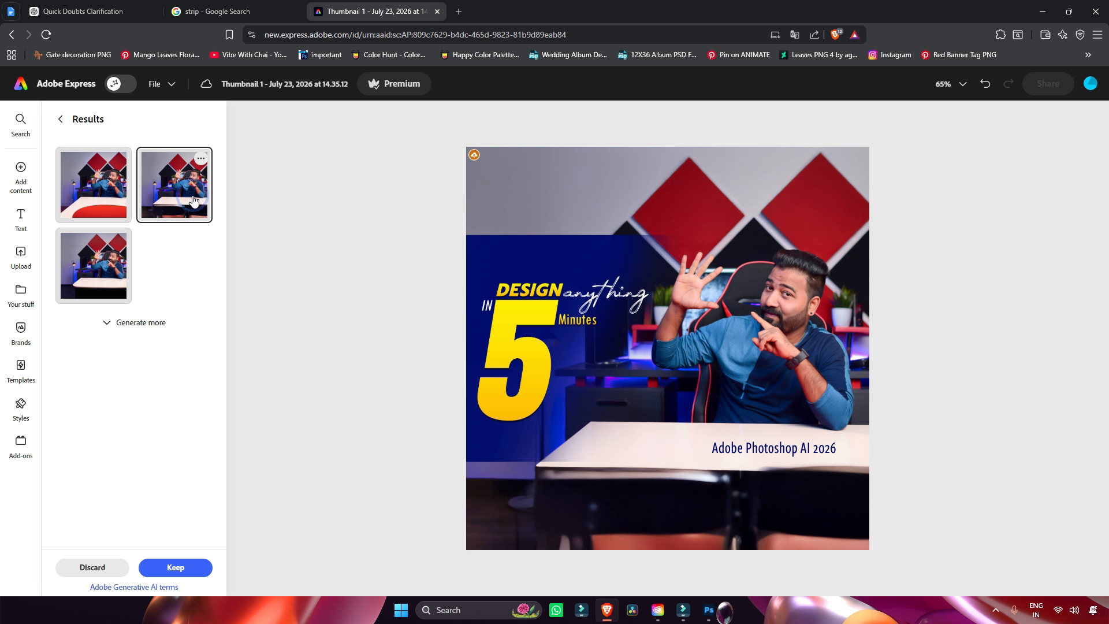
{"action": "left_click", "coordinate": [84, 258]}
Step: Nudge the Adobe Photoshop caption slightly left and stretch the blue gradient image to cover the whole square page
{"action": "left_click_drag", "start_coordinate": [770, 450], "coordinate": [763, 451]}
{"action": "left_click", "coordinate": [569, 293]}
{"action": "left_click_drag", "start_coordinate": [586, 234], "coordinate": [585, 147]}
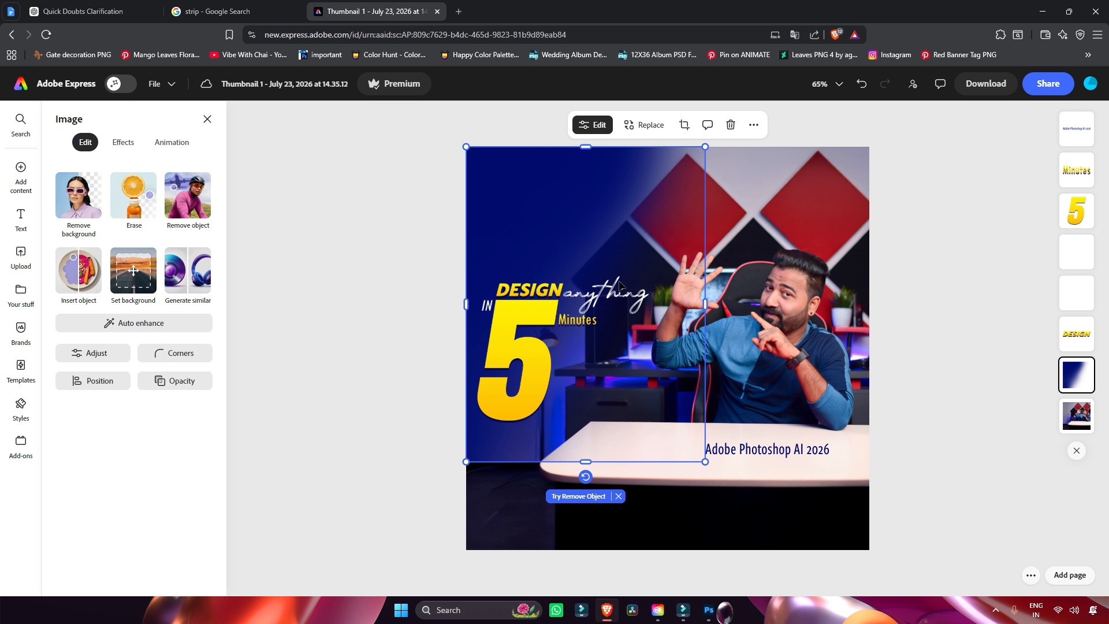
{"action": "left_click_drag", "start_coordinate": [586, 461], "coordinate": [585, 550]}
{"action": "left_click_drag", "start_coordinate": [705, 348], "coordinate": [869, 350]}
Step: Select the DESIGN, anything, IN, 5 and Minutes text elements together and enlarge them
{"action": "left_click", "coordinate": [536, 369]}
{"action": "left_click", "coordinate": [529, 291], "text": "shift"}
{"action": "left_click", "coordinate": [603, 295], "text": "shift"}
{"action": "left_click", "coordinate": [577, 320], "text": "shift"}
{"action": "left_click", "coordinate": [523, 324]}
{"action": "left_click", "coordinate": [529, 291], "text": "shift"}
{"action": "left_click", "coordinate": [604, 295], "text": "shift"}
{"action": "left_click", "coordinate": [577, 320], "text": "shift"}
{"action": "left_click", "coordinate": [1076, 249], "text": "shift"}
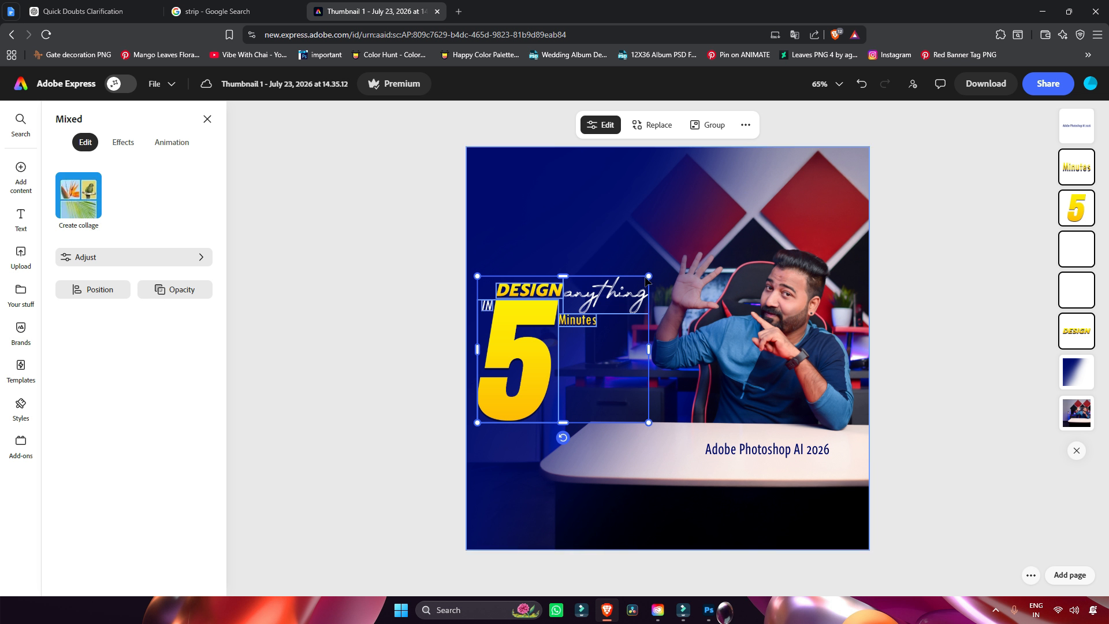
{"action": "left_click_drag", "start_coordinate": [648, 276], "coordinate": [801, 145]}
{"action": "left_click", "coordinate": [832, 303]}
{"action": "key", "text": "Delete"}
{"action": "key", "text": "ctrl+z"}
Step: Widen the blue gradient slightly past the page's right edge, scale the title text down a little and move it up
{"action": "left_click_drag", "start_coordinate": [870, 348], "coordinate": [878, 347]}
{"action": "left_click", "coordinate": [751, 185]}
{"action": "left_click_drag", "start_coordinate": [802, 147], "coordinate": [738, 175]}
{"action": "left_click_drag", "start_coordinate": [693, 214], "coordinate": [693, 201]}
Step: Enlarge the Adobe Photoshop AI 2026 caption and move it down to the bottom of the page
{"action": "double_click", "coordinate": [726, 450]}
{"action": "left_click_drag", "start_coordinate": [700, 462], "coordinate": [575, 482]}
{"action": "left_click_drag", "start_coordinate": [696, 495], "coordinate": [696, 555]}
Step: Apply the Balloon generative text effect to the Adobe Photoshop AI 2026 caption
{"action": "key", "text": "ctrl+a"}
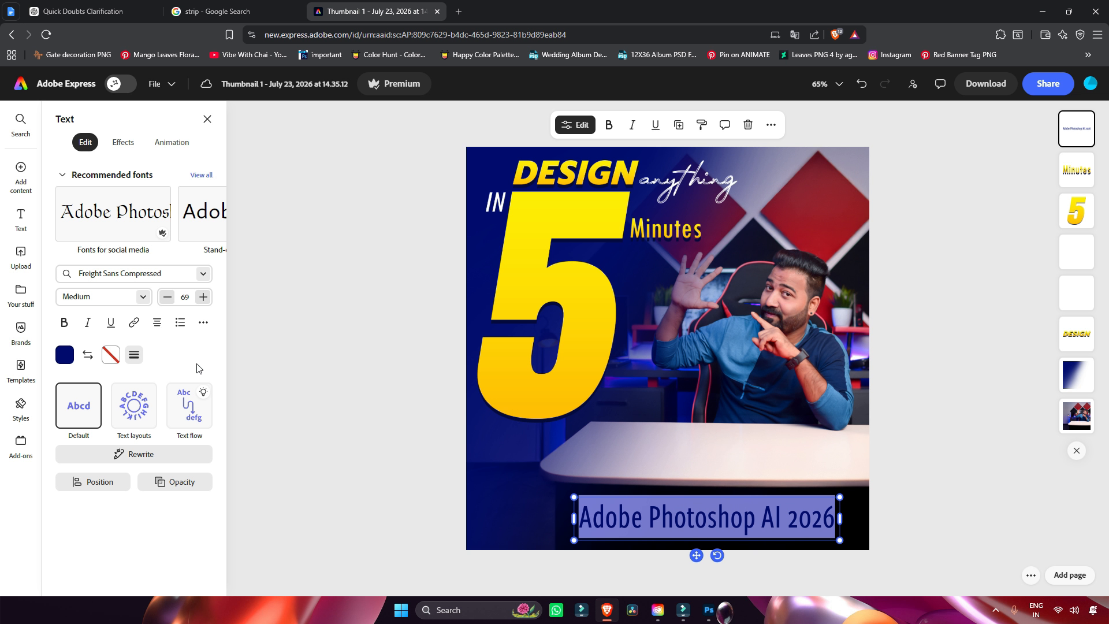
{"action": "left_click", "coordinate": [123, 142]}
{"action": "left_click", "coordinate": [79, 269]}
{"action": "scroll", "coordinate": [157, 417], "scroll_direction": "down", "scroll_amount": 3}
{"action": "scroll", "coordinate": [157, 417], "scroll_direction": "up", "scroll_amount": 3}
{"action": "left_click", "coordinate": [79, 403]}
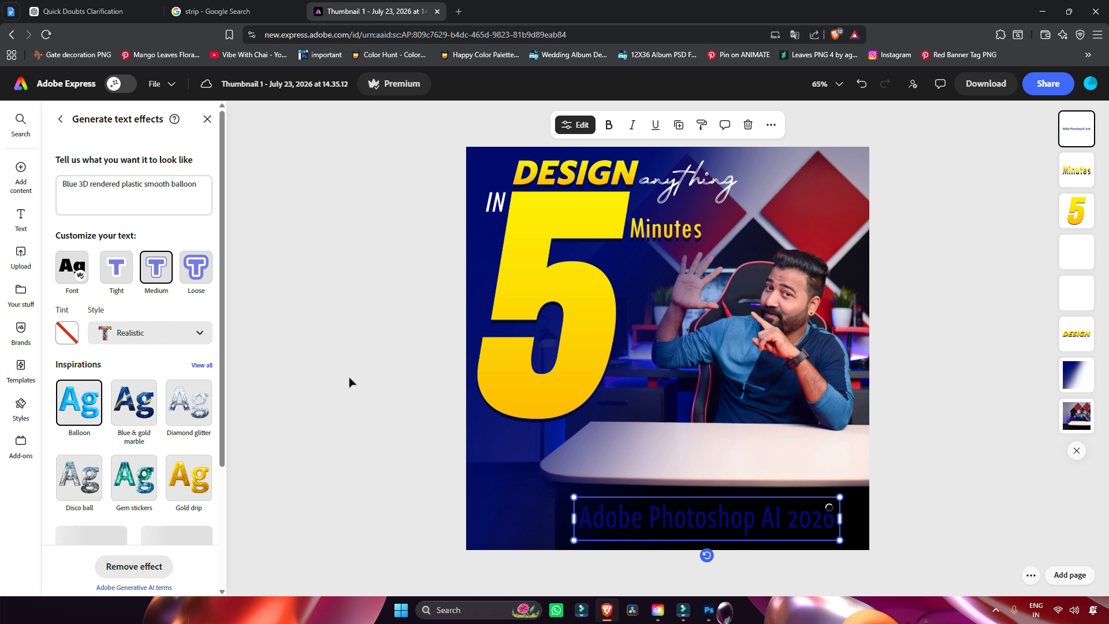
Step: Enlarge the Balloon-styled caption further and adjust its position along the bottom of the page
{"action": "left_click", "coordinate": [372, 395]}
{"action": "left_click", "coordinate": [641, 517]}
{"action": "left_click_drag", "start_coordinate": [574, 497], "coordinate": [505, 485]}
{"action": "left_click", "coordinate": [398, 462]}
{"action": "left_click_drag", "start_coordinate": [613, 514], "coordinate": [615, 518]}
{"action": "left_click", "coordinate": [341, 440]}
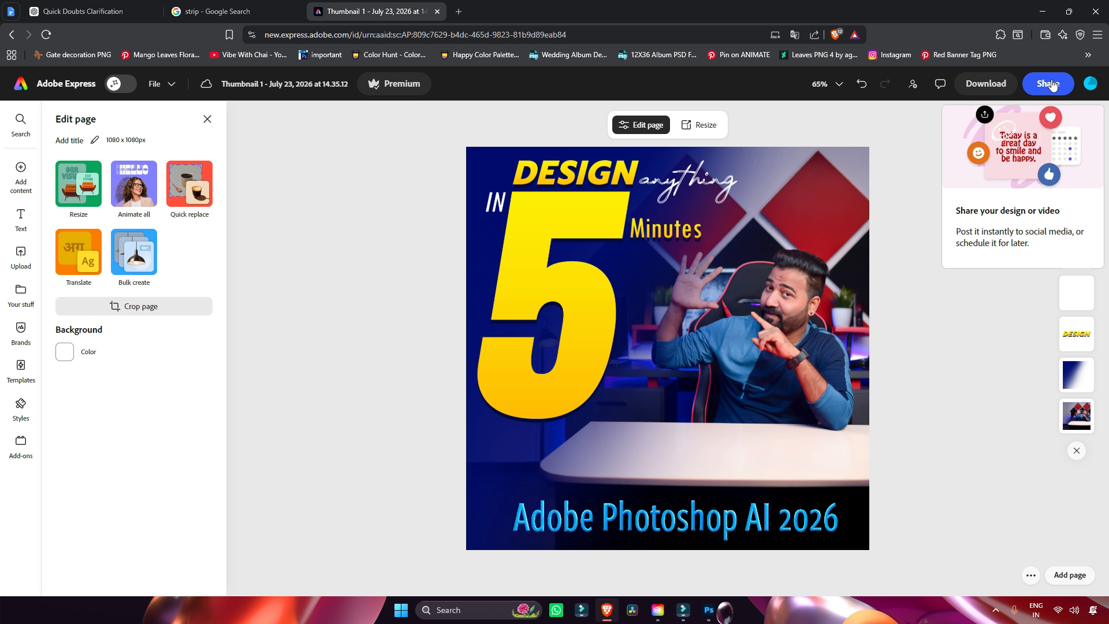
Step: Download the square design as a PNG at 1,080 x 1,080 px after viewing the available file formats
{"action": "left_click", "coordinate": [985, 86]}
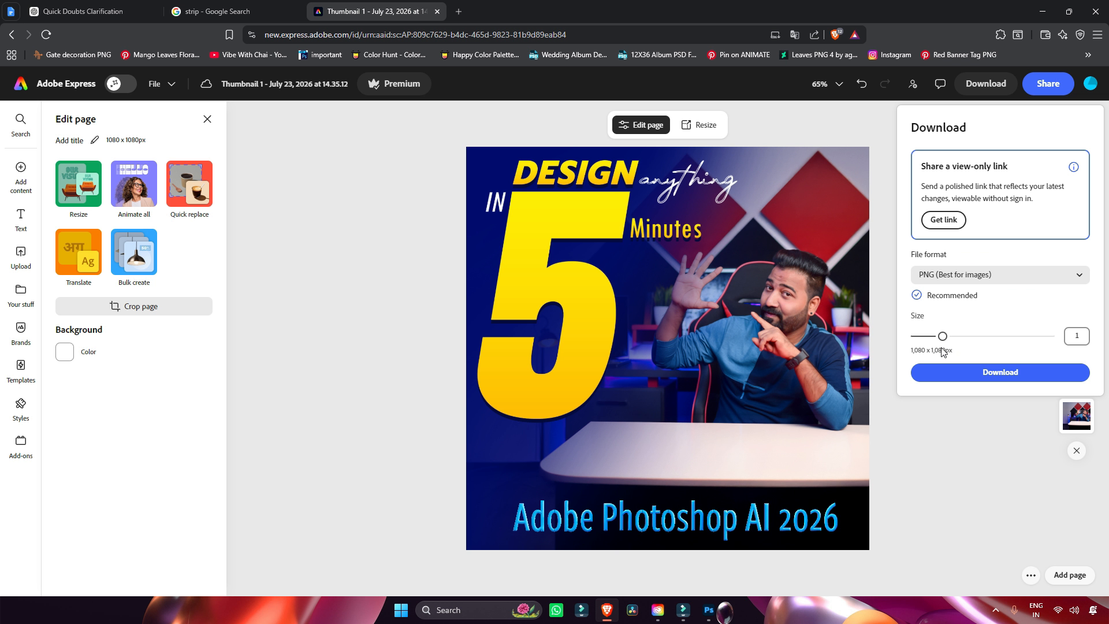
{"action": "left_click", "coordinate": [984, 281]}
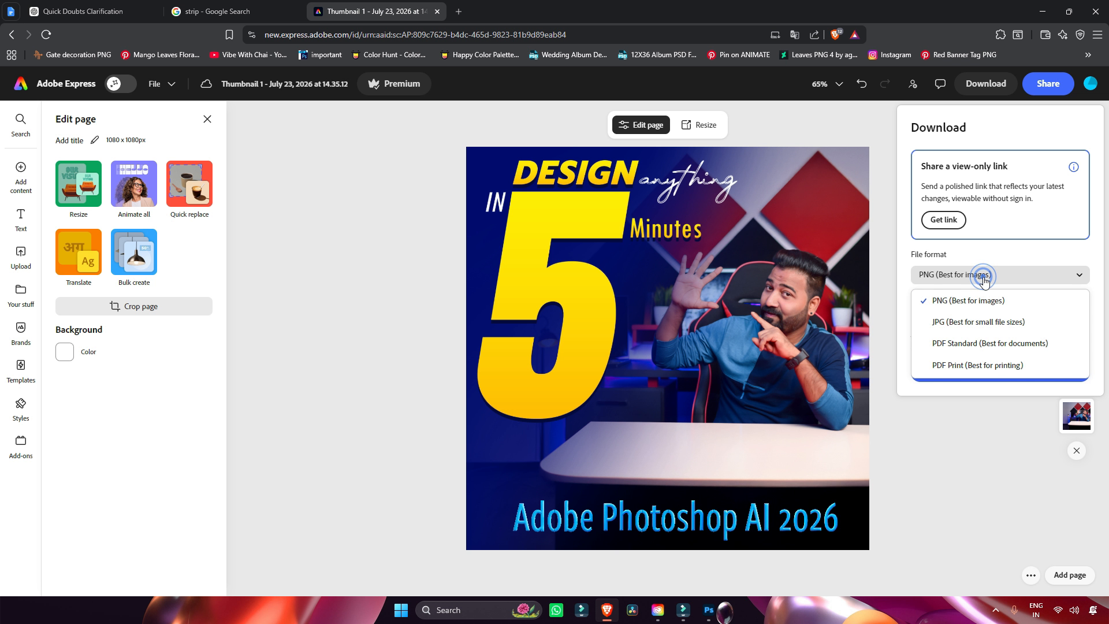
{"action": "left_click", "coordinate": [984, 279]}
{"action": "left_click", "coordinate": [979, 373]}
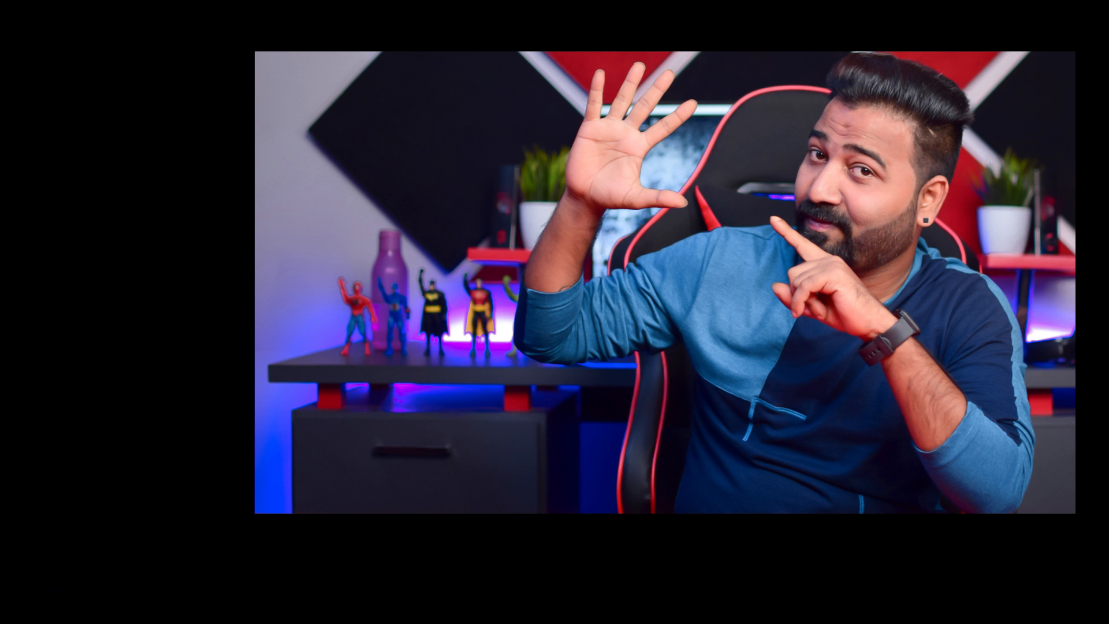